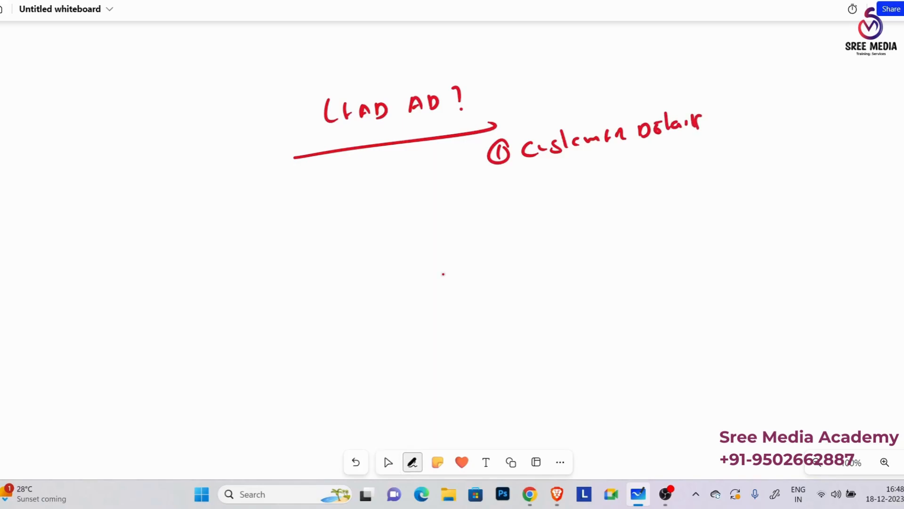
# Handwrite numbered items 2 "Calls" and 3 "Messages" below "Customer Details" in the lead ad list.
pyautogui.moveTo(490, 192); pyautogui.dragTo(506, 207)
pyautogui.moveTo(546, 184)
pyautogui.mouseDown()
pyautogui.moveTo(542, 197)
pyautogui.moveTo(587, 174)
pyautogui.mouseUp()
pyautogui.moveTo(495, 229); pyautogui.dragTo(508, 246)
pyautogui.moveTo(541, 225)
pyautogui.mouseDown()
pyautogui.moveTo(541, 234)
pyautogui.moveTo(568, 218)
pyautogui.mouseUp()
pyautogui.moveTo(569, 222); pyautogui.dragTo(629, 203)
# Handwrite item 4 "Website conversions" below "Messages" in the numbered list.
pyautogui.click(492, 280)
pyautogui.moveTo(492, 281); pyautogui.dragTo(514, 278)
pyautogui.moveTo(514, 265); pyautogui.dragTo(515, 288)
pyautogui.moveTo(556, 265); pyautogui.dragTo(600, 267)
pyautogui.moveTo(610, 258)
pyautogui.mouseDown()
pyautogui.moveTo(618, 264)
pyautogui.moveTo(631, 248)
pyautogui.mouseUp()
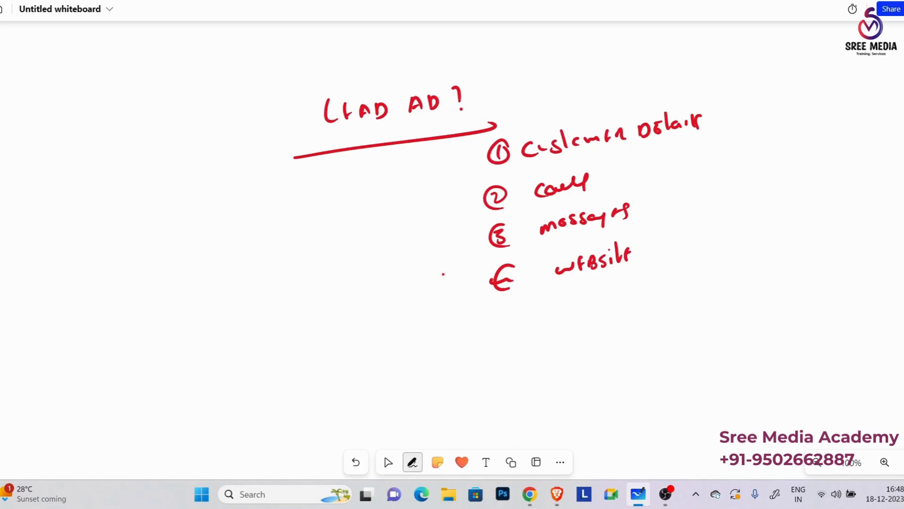
pyautogui.click(657, 255)
pyautogui.moveTo(651, 248)
pyautogui.mouseDown()
pyautogui.moveTo(647, 261)
pyautogui.moveTo(704, 238)
pyautogui.mouseUp()
pyautogui.moveTo(705, 238); pyautogui.dragTo(730, 231)
pyautogui.moveTo(726, 230)
pyautogui.mouseDown()
pyautogui.moveTo(742, 228)
pyautogui.moveTo(740, 245)
pyautogui.mouseUp()
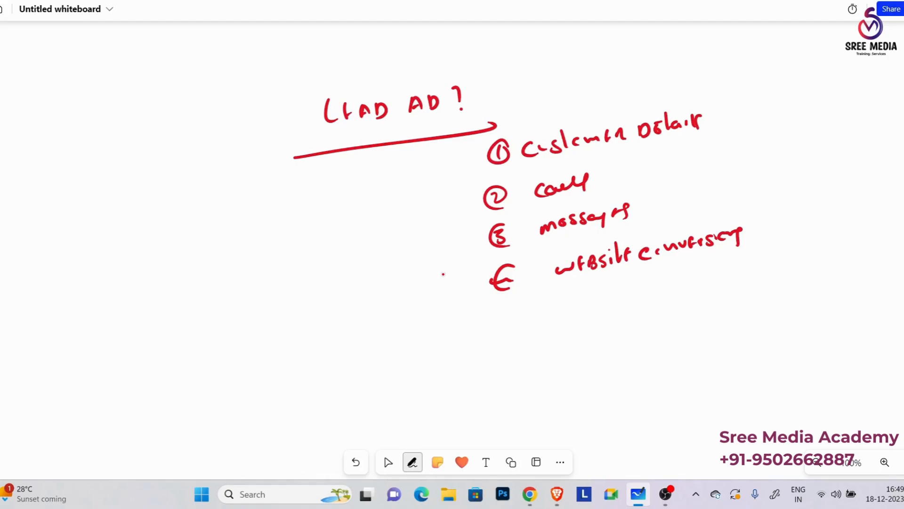
# Handwrite the business types Real estate, Photographer, Event manager, School, B2B and B2C in a column under the heading arrow.
pyautogui.moveTo(219, 196)
pyautogui.mouseDown()
pyautogui.moveTo(233, 184)
pyautogui.moveTo(260, 196)
pyautogui.moveTo(324, 174)
pyautogui.mouseUp()
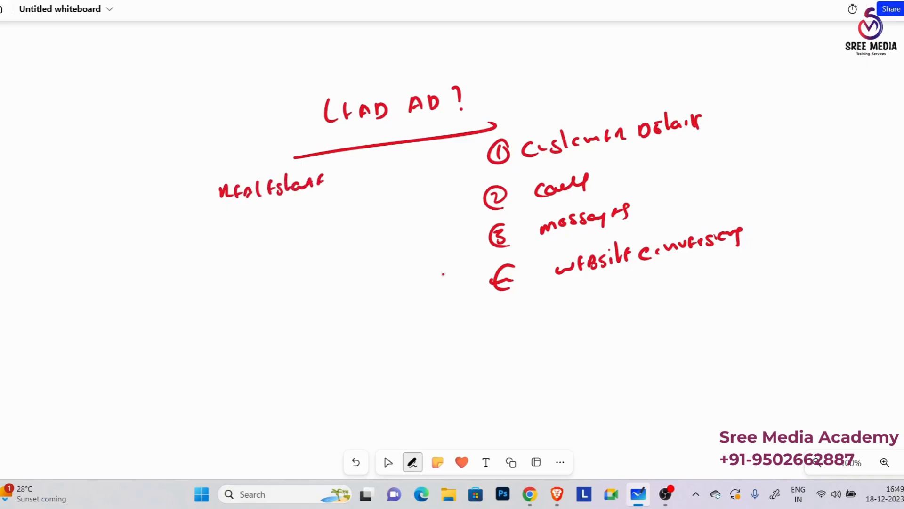
pyautogui.moveTo(230, 221)
pyautogui.mouseDown()
pyautogui.moveTo(274, 234)
pyautogui.moveTo(310, 210)
pyautogui.moveTo(327, 207)
pyautogui.moveTo(331, 219)
pyautogui.mouseUp()
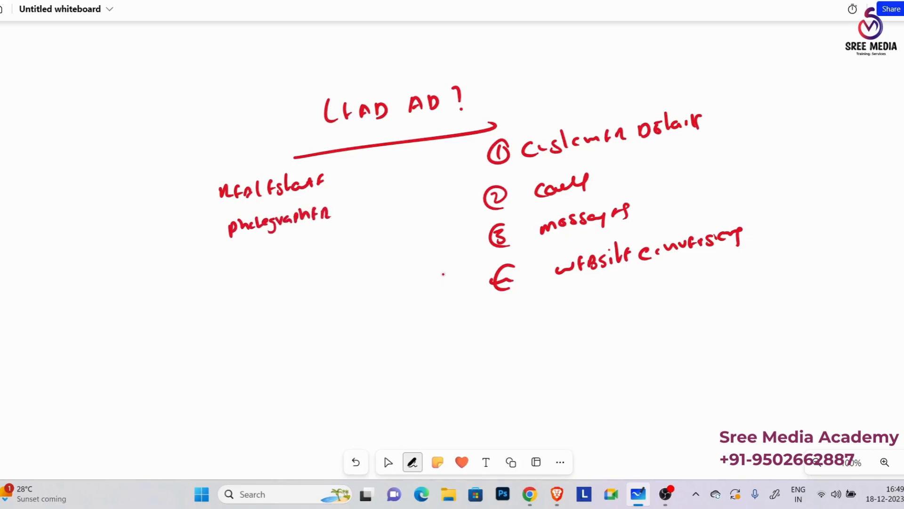
pyautogui.moveTo(232, 259)
pyautogui.mouseDown()
pyautogui.moveTo(237, 275)
pyautogui.moveTo(275, 249)
pyautogui.moveTo(347, 242)
pyautogui.mouseUp()
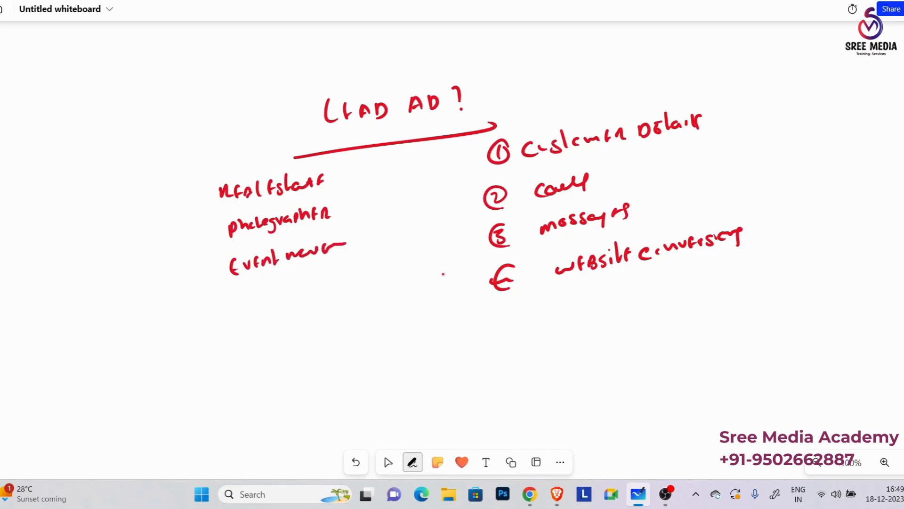
pyautogui.moveTo(239, 293); pyautogui.dragTo(245, 307)
pyautogui.moveTo(271, 287)
pyautogui.mouseDown()
pyautogui.moveTo(265, 297)
pyautogui.moveTo(304, 282)
pyautogui.mouseUp()
pyautogui.moveTo(310, 277)
pyautogui.mouseDown()
pyautogui.moveTo(315, 290)
pyautogui.moveTo(320, 285)
pyautogui.mouseUp()
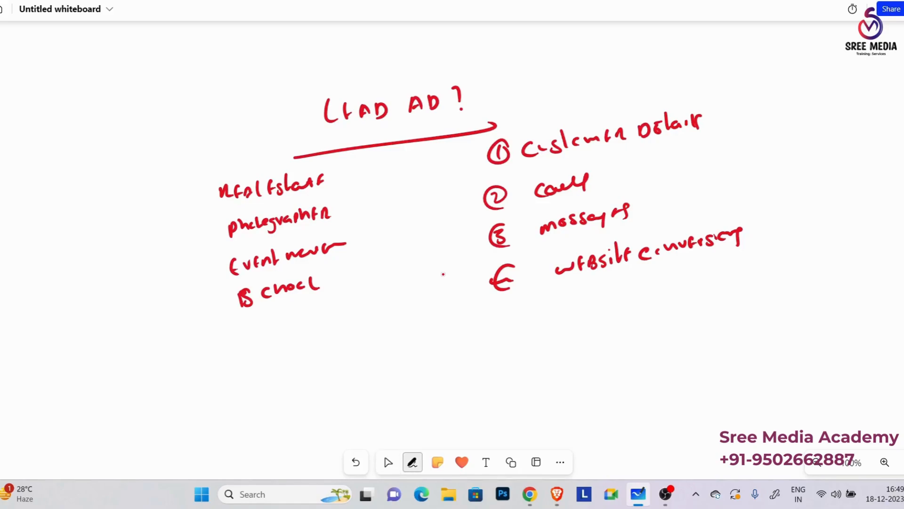
pyautogui.moveTo(246, 314)
pyautogui.mouseDown()
pyautogui.moveTo(255, 331)
pyautogui.moveTo(282, 332)
pyautogui.moveTo(264, 363)
pyautogui.moveTo(283, 362)
pyautogui.mouseUp()
pyautogui.moveTo(297, 350); pyautogui.dragTo(296, 361)
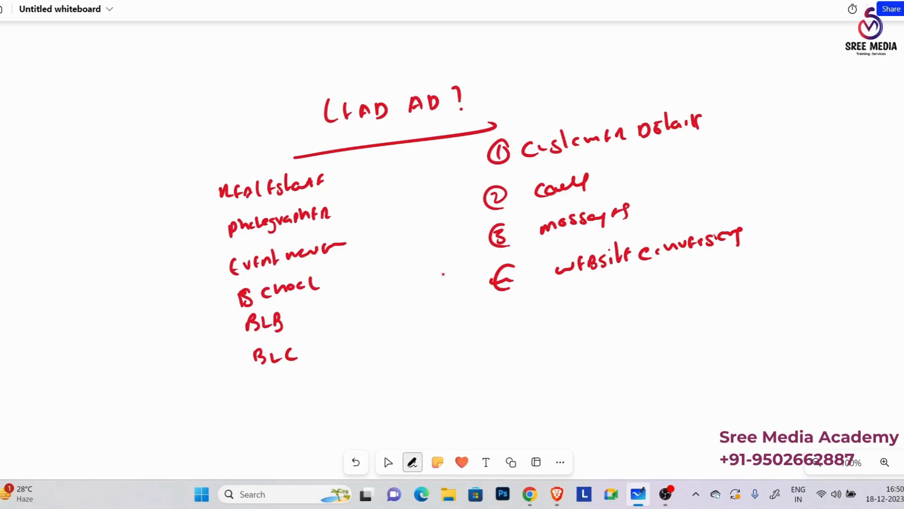
# Handwrite "Facebook & Instagram" between the business types and the numbered list.
pyautogui.moveTo(391, 183); pyautogui.dragTo(385, 203)
pyautogui.moveTo(380, 194); pyautogui.dragTo(405, 199)
pyautogui.moveTo(412, 195)
pyautogui.mouseDown()
pyautogui.moveTo(427, 188)
pyautogui.moveTo(426, 200)
pyautogui.mouseUp()
pyautogui.moveTo(427, 186)
pyautogui.mouseDown()
pyautogui.moveTo(432, 199)
pyautogui.moveTo(444, 195)
pyautogui.mouseUp()
pyautogui.moveTo(451, 190); pyautogui.dragTo(456, 190)
pyautogui.moveTo(462, 185); pyautogui.dragTo(464, 189)
pyautogui.moveTo(416, 214)
pyautogui.mouseDown()
pyautogui.moveTo(391, 256)
pyautogui.moveTo(415, 241)
pyautogui.mouseUp()
pyautogui.moveTo(415, 235)
pyautogui.mouseDown()
pyautogui.moveTo(410, 253)
pyautogui.moveTo(460, 232)
pyautogui.mouseUp()
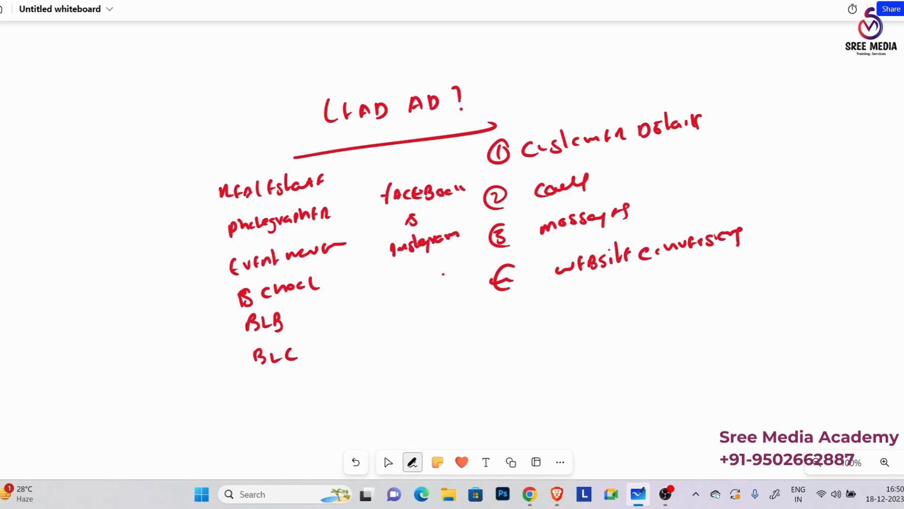
# Circle "Real estate" and draw an arrow linking it with "Facebook".
pyautogui.moveTo(219, 211)
pyautogui.mouseDown()
pyautogui.moveTo(334, 197)
pyautogui.moveTo(245, 158)
pyautogui.moveTo(229, 211)
pyautogui.mouseUp()
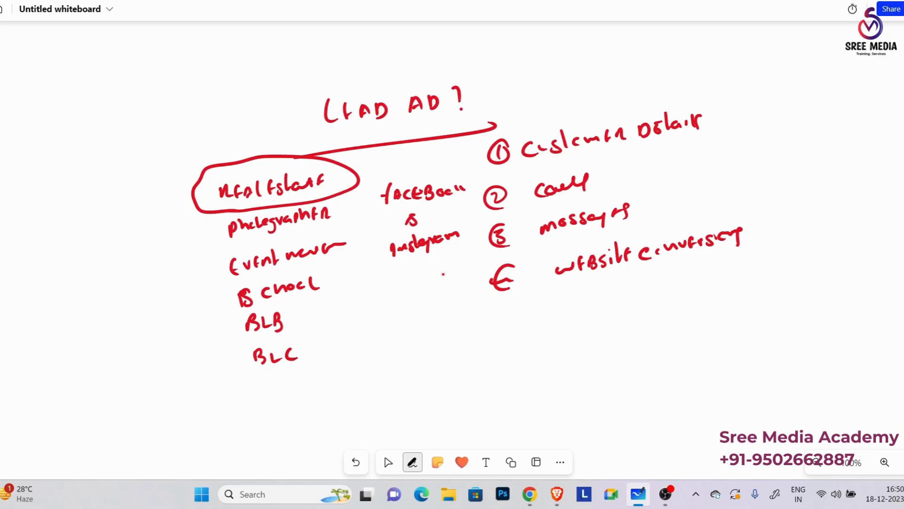
pyautogui.moveTo(351, 183)
pyautogui.mouseDown()
pyautogui.moveTo(380, 199)
pyautogui.moveTo(378, 209)
pyautogui.mouseUp()
pyautogui.moveTo(351, 179); pyautogui.dragTo(357, 195)
# Switch to Meta Ads Manager in the browser and start a new campaign with the Leads objective.
pyautogui.moveTo(530, 484)
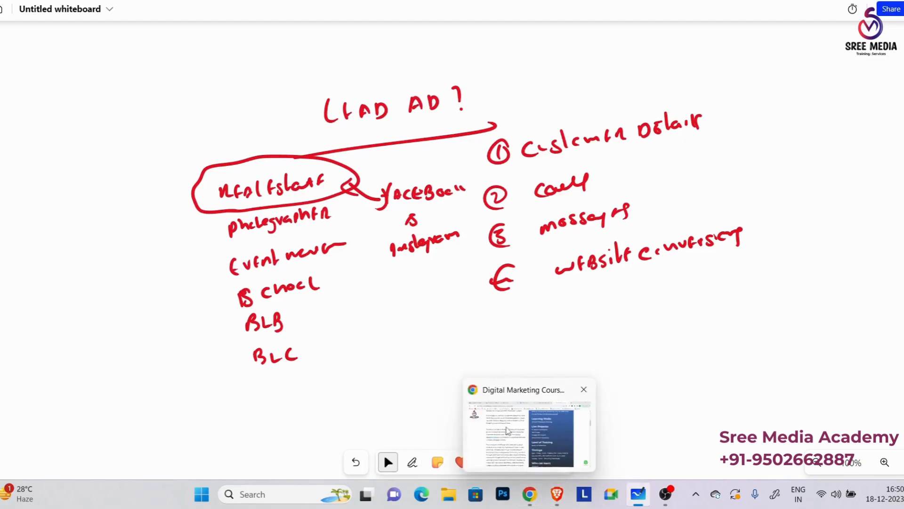
pyautogui.moveTo(557, 493)
pyautogui.click(532, 443)
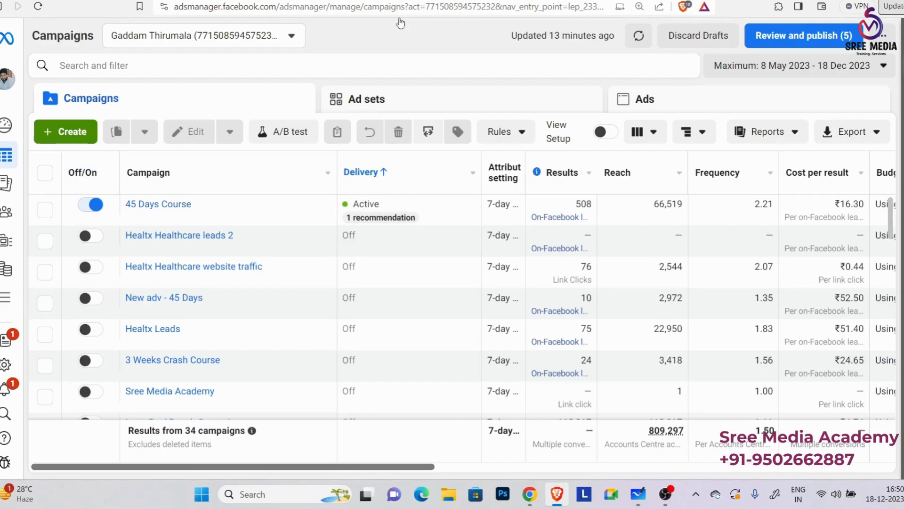
pyautogui.click(65, 131)
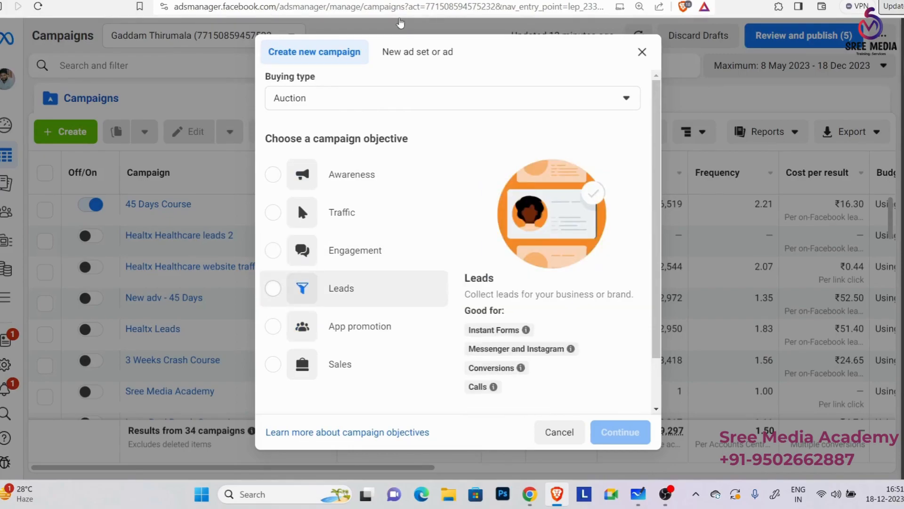
pyautogui.click(301, 288)
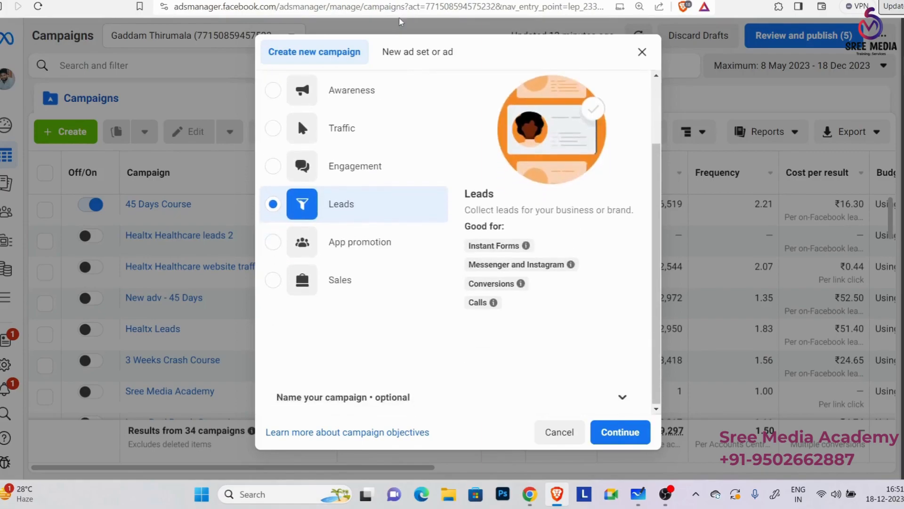
# Expand the optional naming section and name the campaign "Sree Infra".
pyautogui.click(453, 397)
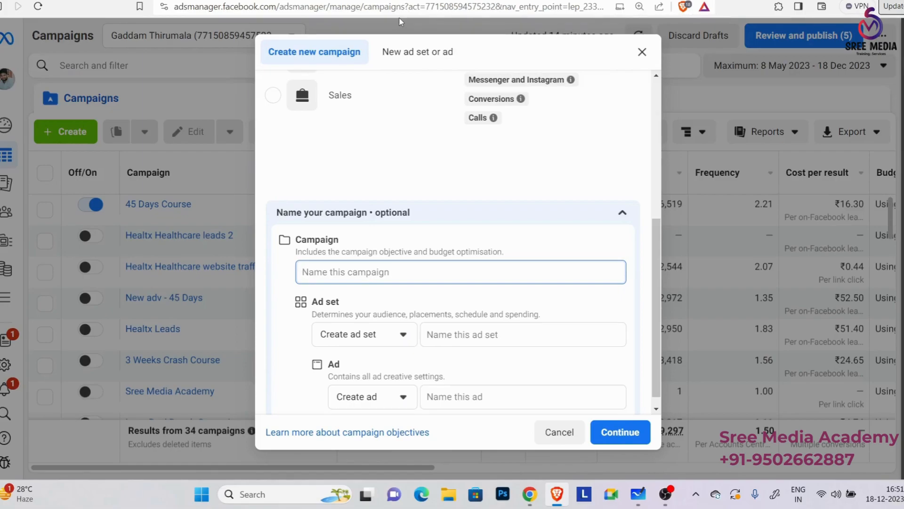
pyautogui.write('@ Bhs')
pyautogui.press('BackSpace')
pyautogui.press('BackSpace')
pyautogui.press('BackSpace')
pyautogui.press('BackSpace')
pyautogui.press('BackSpace')
pyautogui.press('BackSpace')
pyautogui.write('Sree Info')
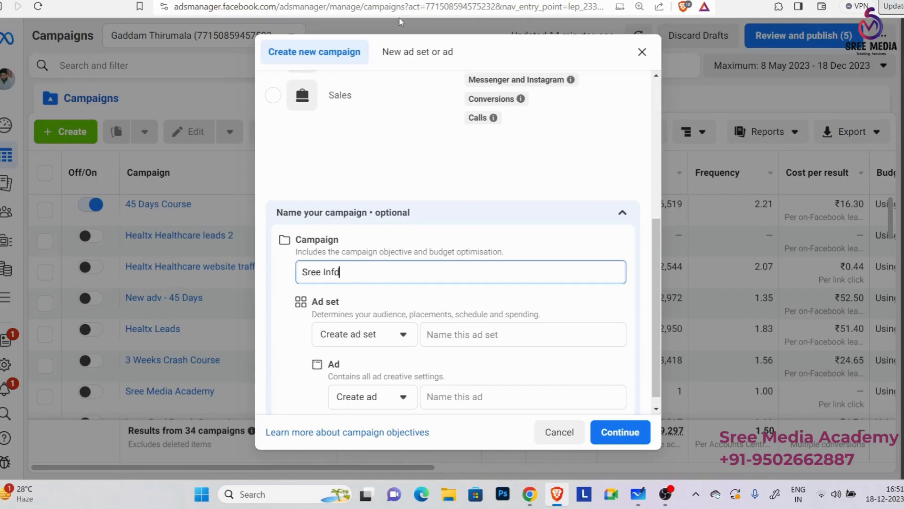
pyautogui.press('BackSpace')
pyautogui.press('BackSpace')
pyautogui.write('fra')
pyautogui.press('Tab')
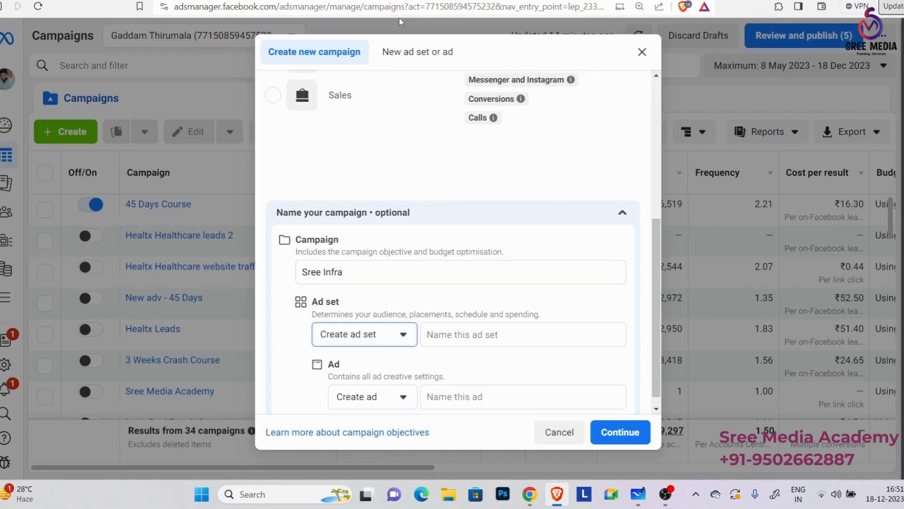
# Name the new ad set "Sree Infra".
pyautogui.click(445, 332)
pyautogui.write('Sree Inf')
pyautogui.press('BackSpace')
pyautogui.write('fra')
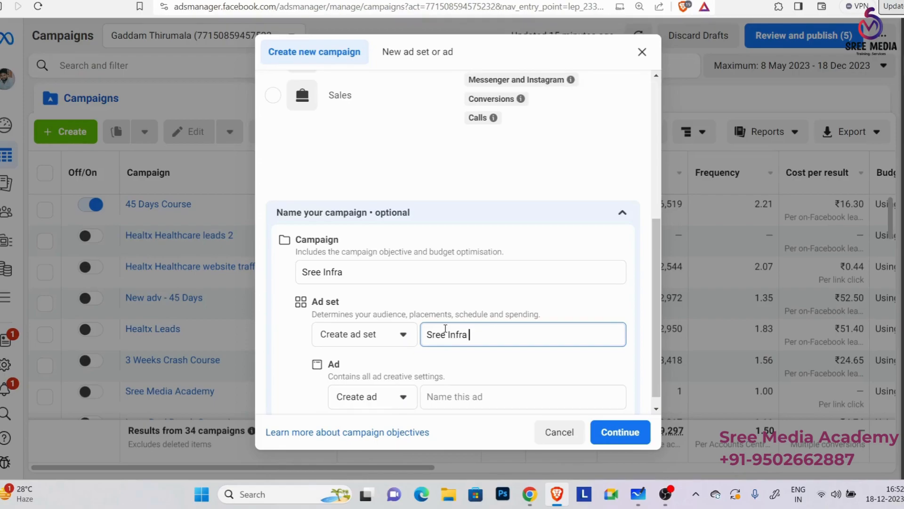
pyautogui.scroll(-1, 445, 328)
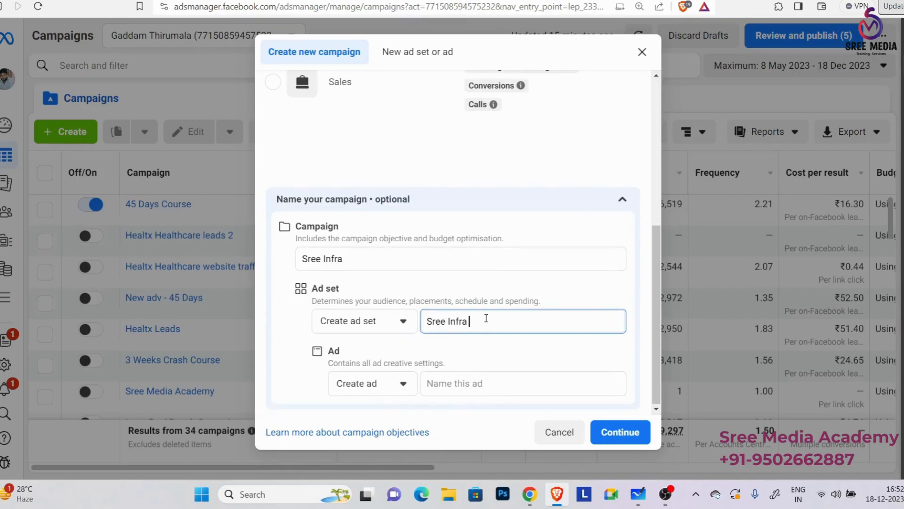
# Reuse the ad set name "Sree Infra" for the ad and continue to the campaign settings.
pyautogui.moveTo(472, 322); pyautogui.dragTo(414, 331)
pyautogui.hotkey('ctrl', 'c')
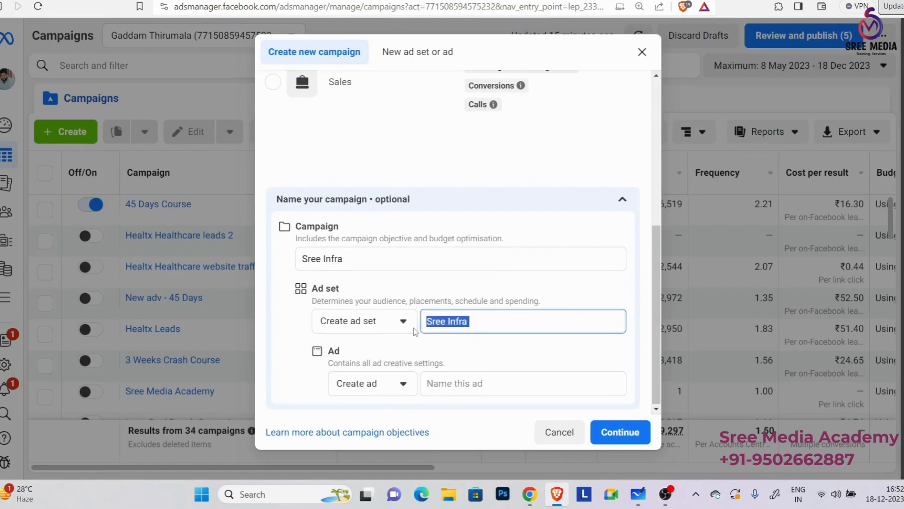
pyautogui.click(451, 384)
pyautogui.hotkey('ctrl', 'v')
pyautogui.click(623, 433)
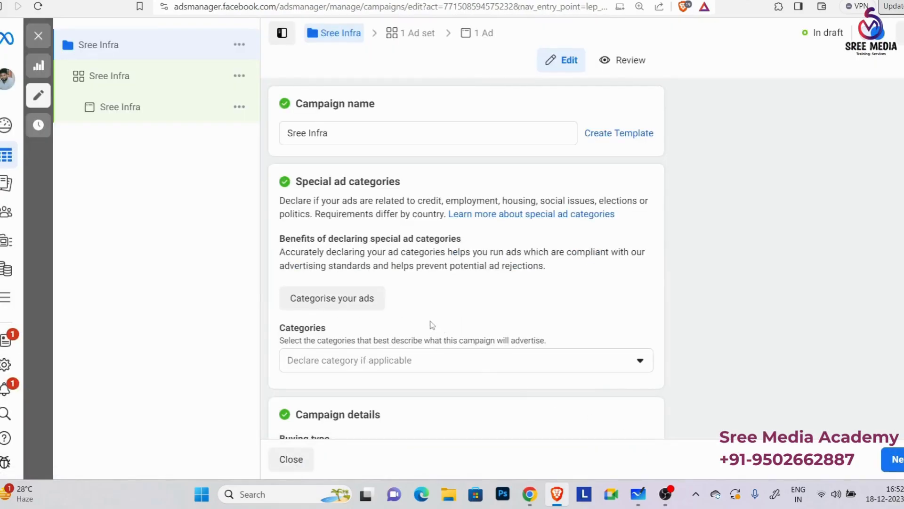
# Look through the special ad categories questionnaire and the list of declarable categories, then close both without choosing anything.
pyautogui.scroll(-3, 421, 326)
pyautogui.scroll(-2, 422, 327)
pyautogui.scroll(3, 419, 327)
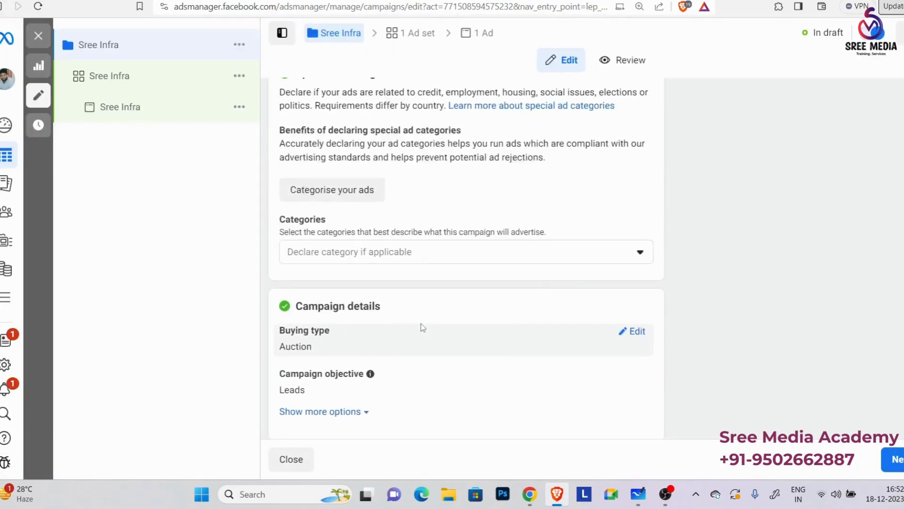
pyautogui.click(361, 203)
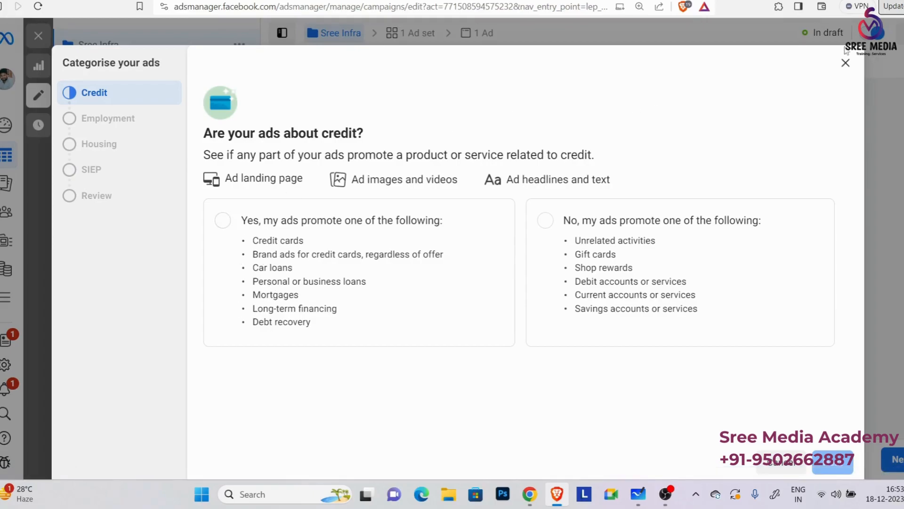
pyautogui.click(845, 64)
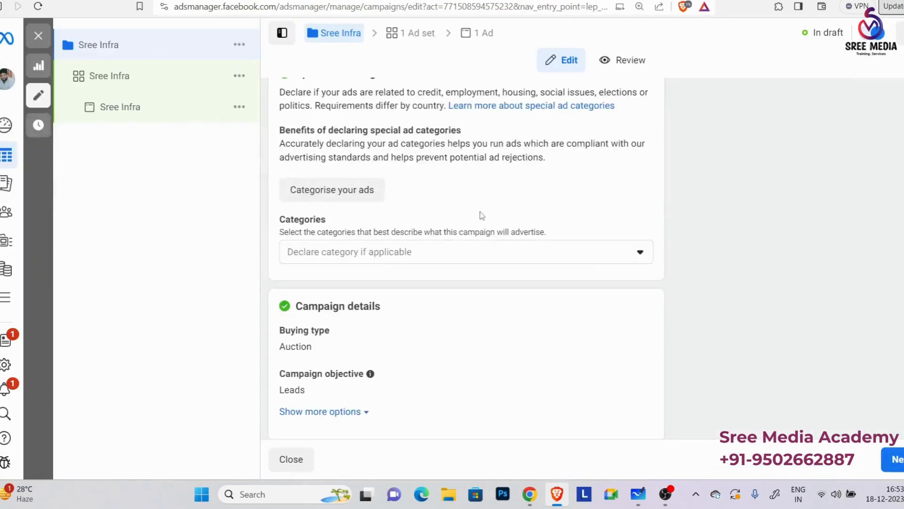
pyautogui.scroll(-2, 465, 262)
pyautogui.click(364, 170)
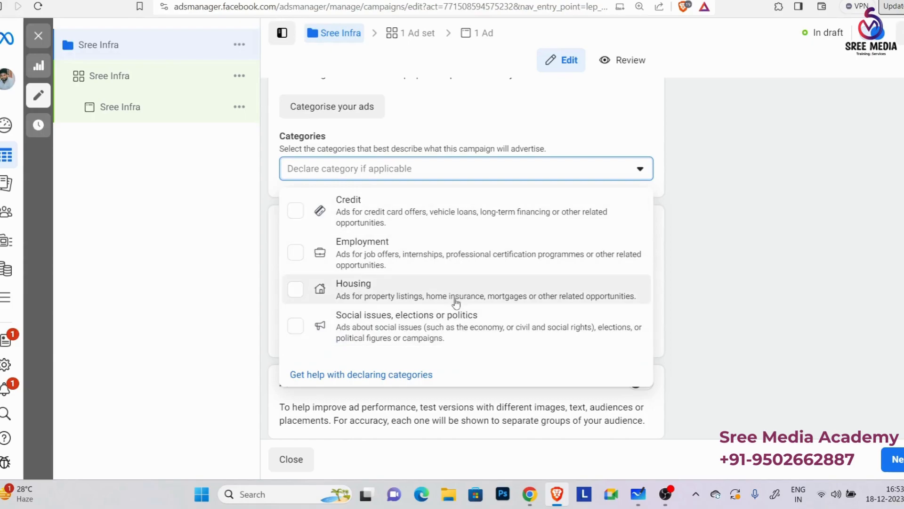
pyautogui.click(686, 236)
# Review the campaign details, A/B test and Advantage campaign budget settings, and continue to the ad set level.
pyautogui.scroll(-2, 466, 240)
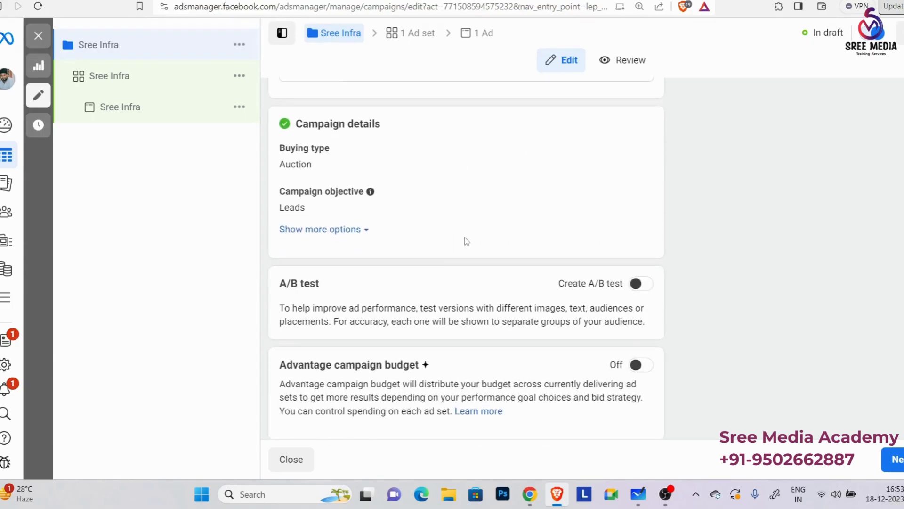
pyautogui.scroll(-1, 466, 242)
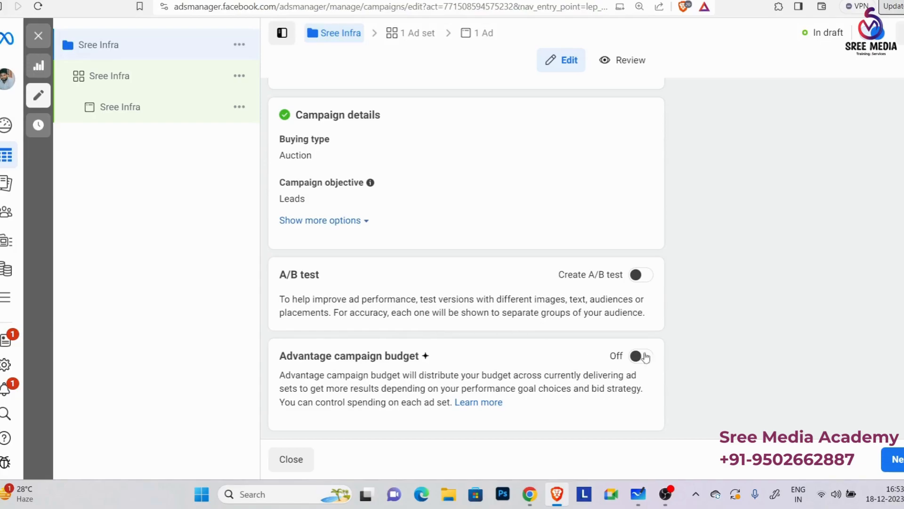
pyautogui.scroll(3, 506, 289)
pyautogui.scroll(-3, 508, 288)
pyautogui.scroll(2, 508, 289)
pyautogui.scroll(-2, 507, 289)
pyautogui.click(897, 459)
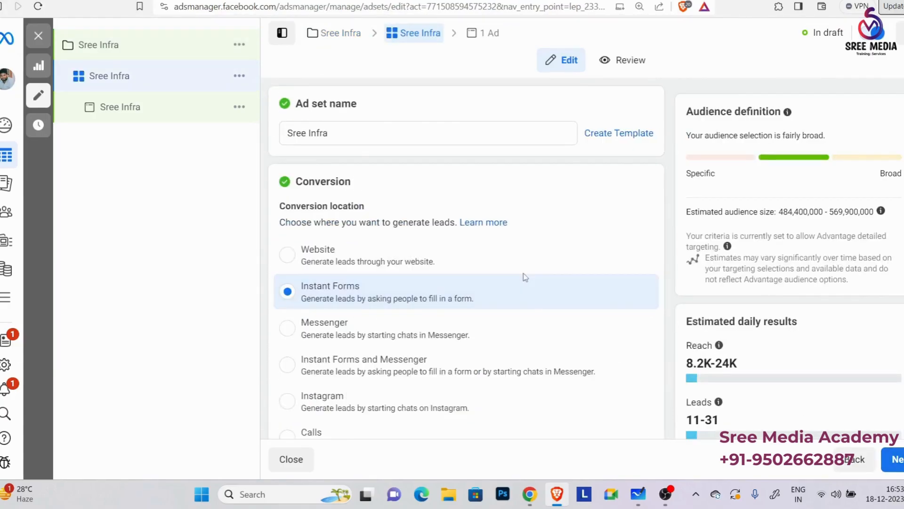
# Examine the conversion location choices for generating leads in the ad set.
pyautogui.scroll(-1, 524, 277)
pyautogui.scroll(1, 404, 357)
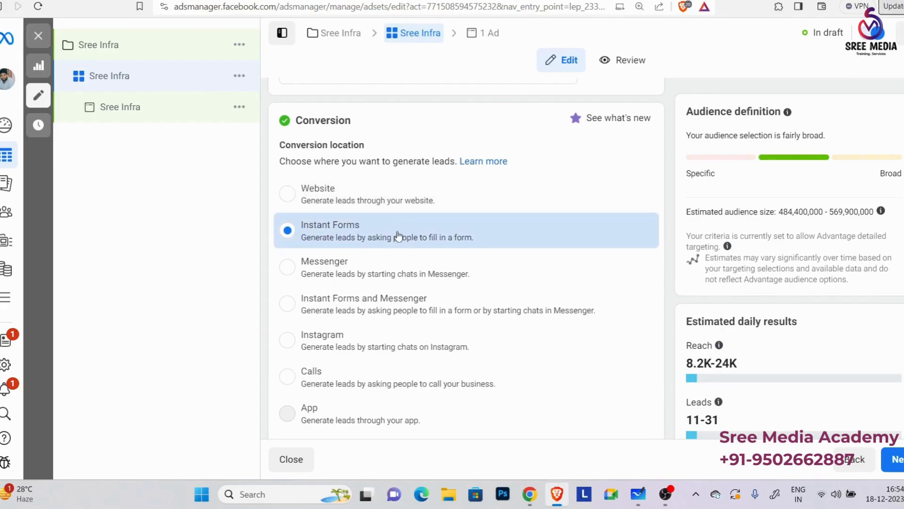
pyautogui.scroll(-1, 430, 239)
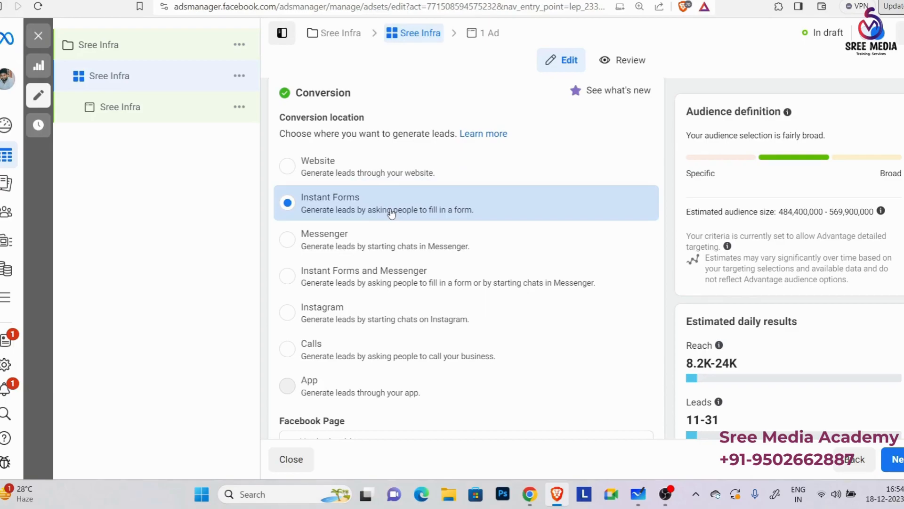
pyautogui.scroll(-1, 390, 214)
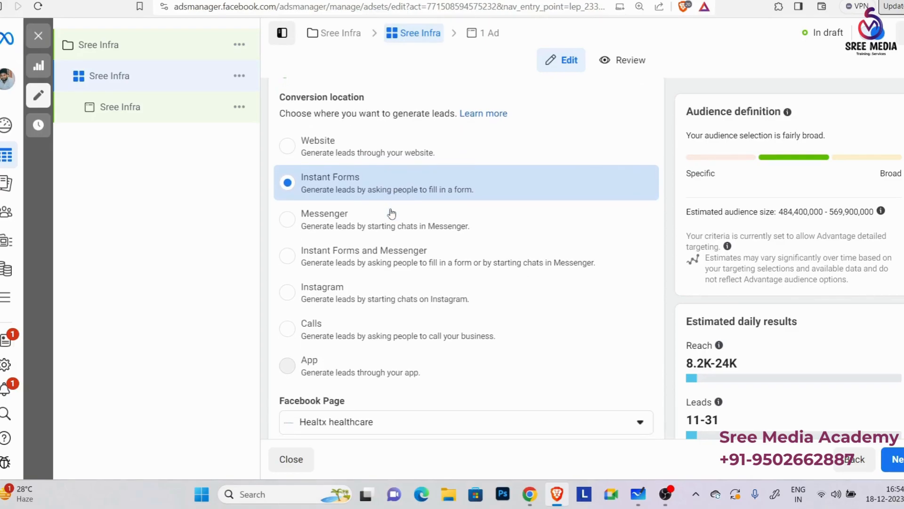
pyautogui.scroll(-3, 391, 213)
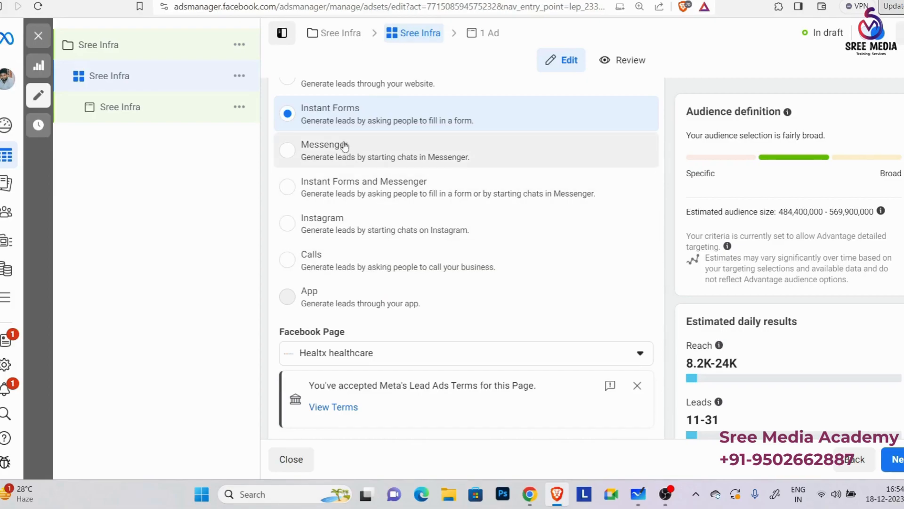
pyautogui.scroll(2, 343, 144)
pyautogui.scroll(-1, 345, 147)
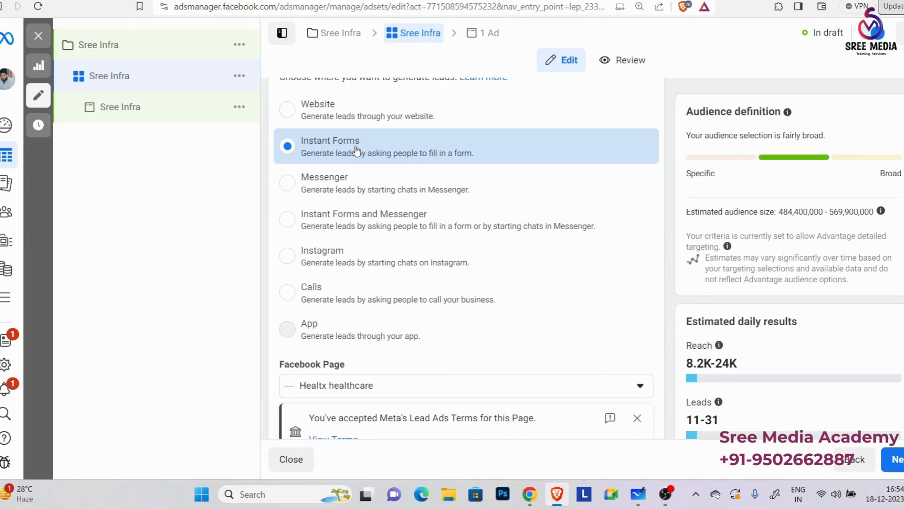
# Look through the personal Facebook Pages and keep Healtx healthcare as the ad set's Page.
pyautogui.scroll(-5, 356, 150)
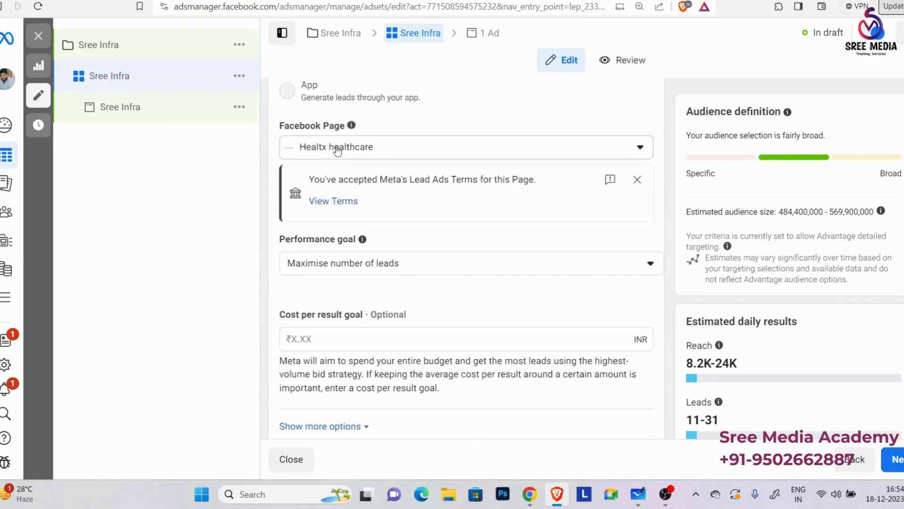
pyautogui.click(337, 150)
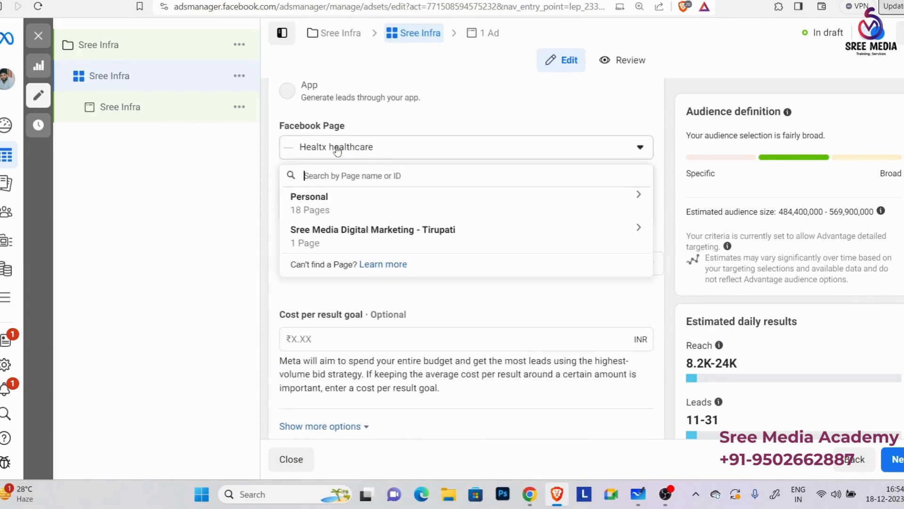
pyautogui.click(312, 207)
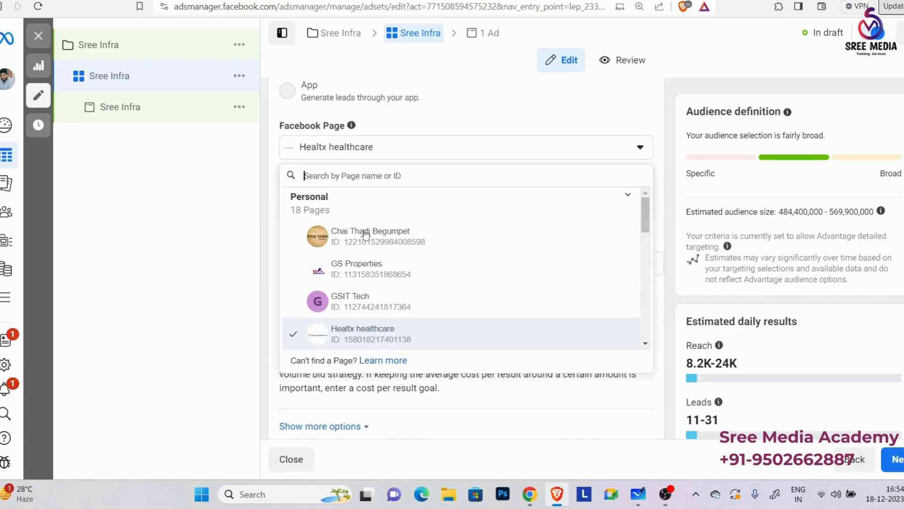
pyautogui.scroll(-2, 403, 229)
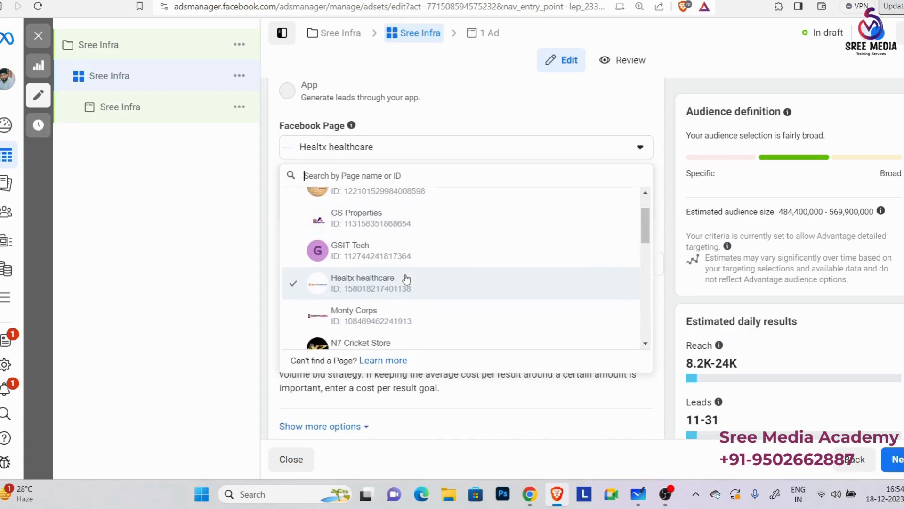
pyautogui.click(406, 280)
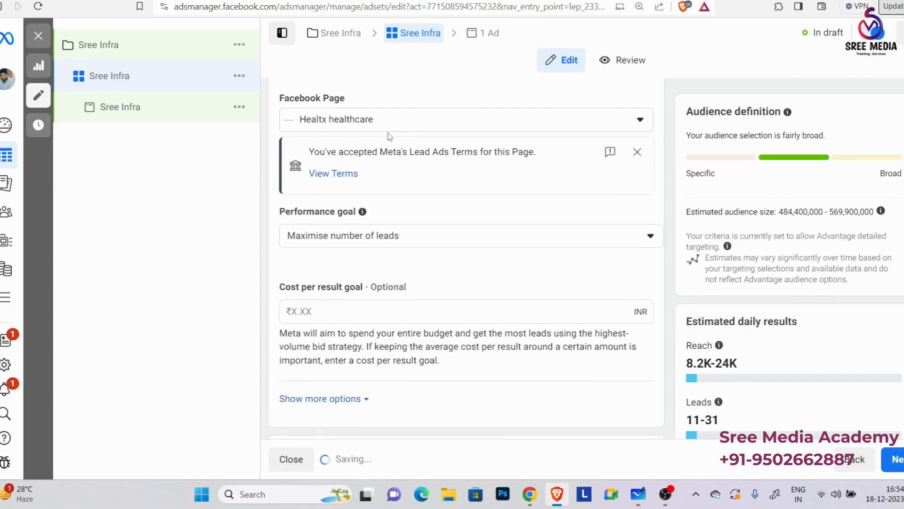
# Choose the personal Page GS Properties as the ad set's Facebook Page.
pyautogui.click(400, 126)
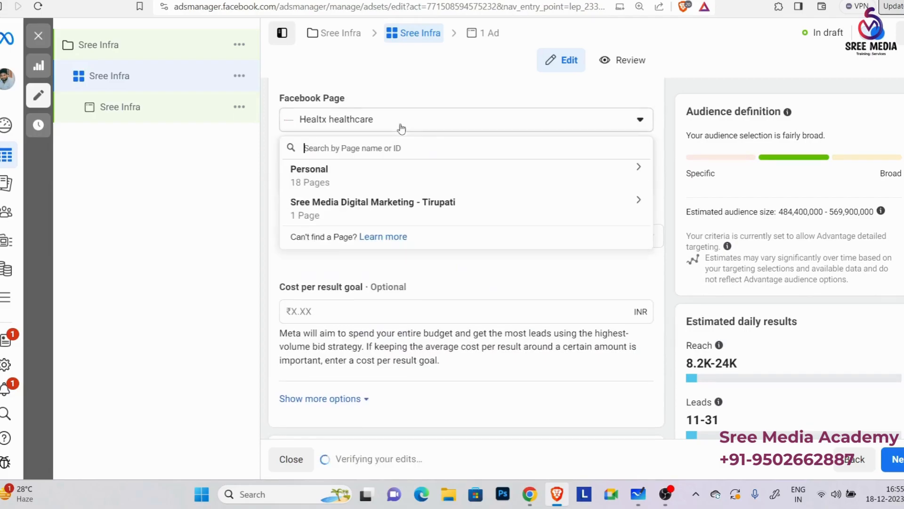
pyautogui.click(344, 182)
pyautogui.scroll(-3, 384, 233)
pyautogui.scroll(2, 385, 232)
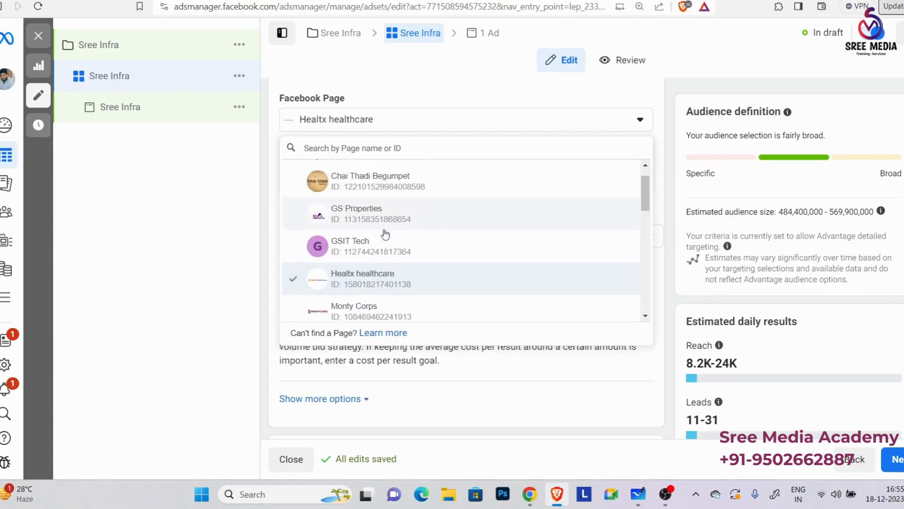
pyautogui.click(364, 222)
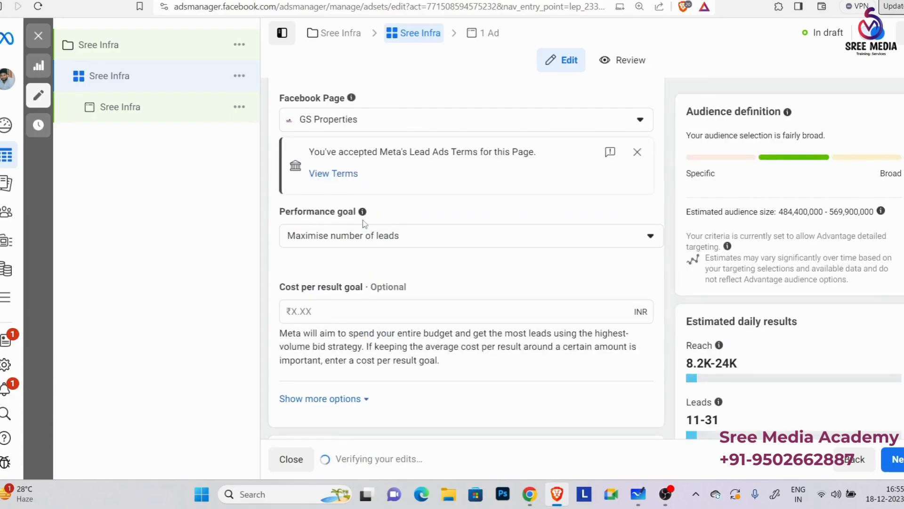
# Open the Lead Ads Terms for the chosen Page, close them, and review the performance goal and cost per result goal settings.
pyautogui.click(343, 174)
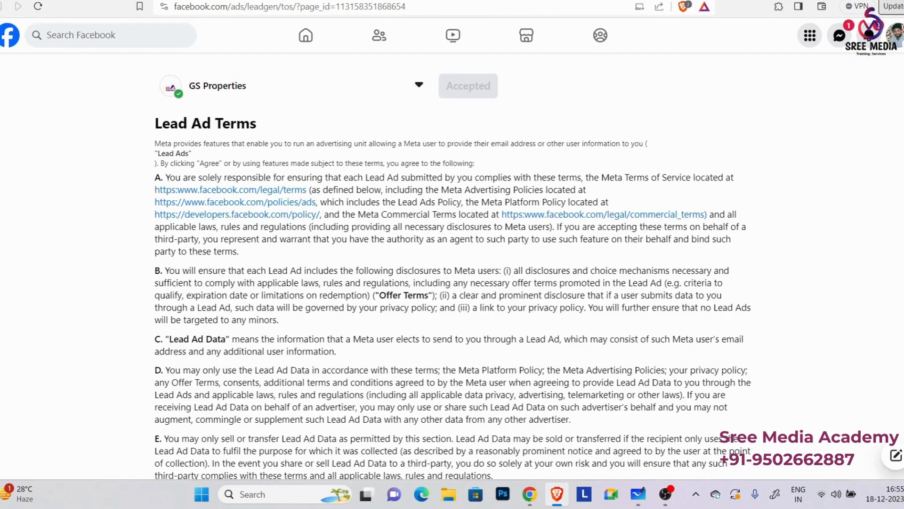
pyautogui.hotkey('ctrl', 'w')
pyautogui.scroll(-3, 463, 222)
pyautogui.scroll(1, 416, 162)
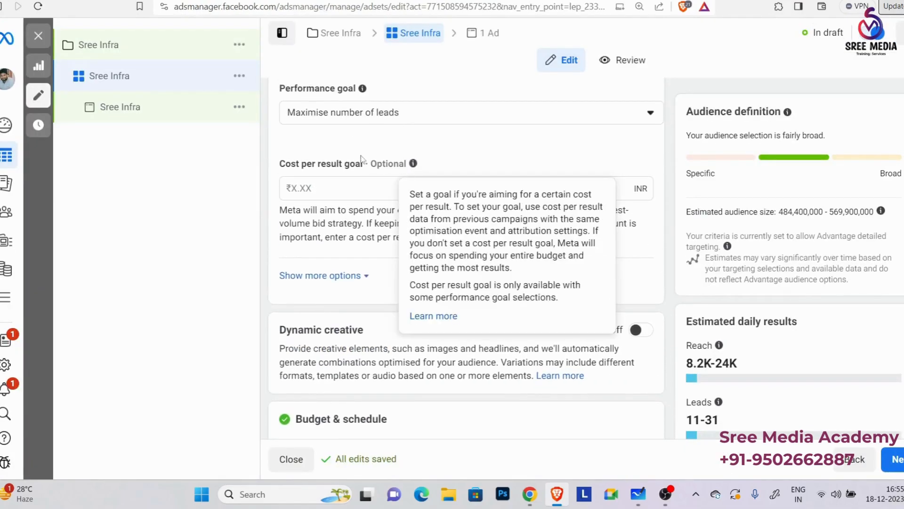
# Set the ad set's daily budget to ₹500.
pyautogui.scroll(-4, 351, 141)
pyautogui.scroll(-1, 342, 112)
pyautogui.click(424, 215)
pyautogui.press('BackSpace')
pyautogui.press('BackSpace')
pyautogui.press('BackSpace')
pyautogui.press('BackSpace')
pyautogui.press('BackSpace')
pyautogui.press('BackSpace')
pyautogui.press('BackSpace')
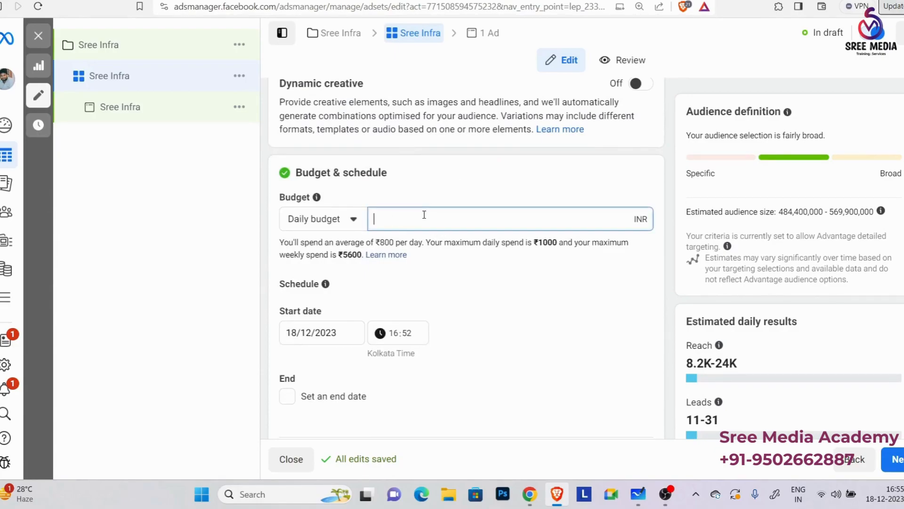
pyautogui.scroll(-6, 424, 214)
pyautogui.scroll(3, 424, 215)
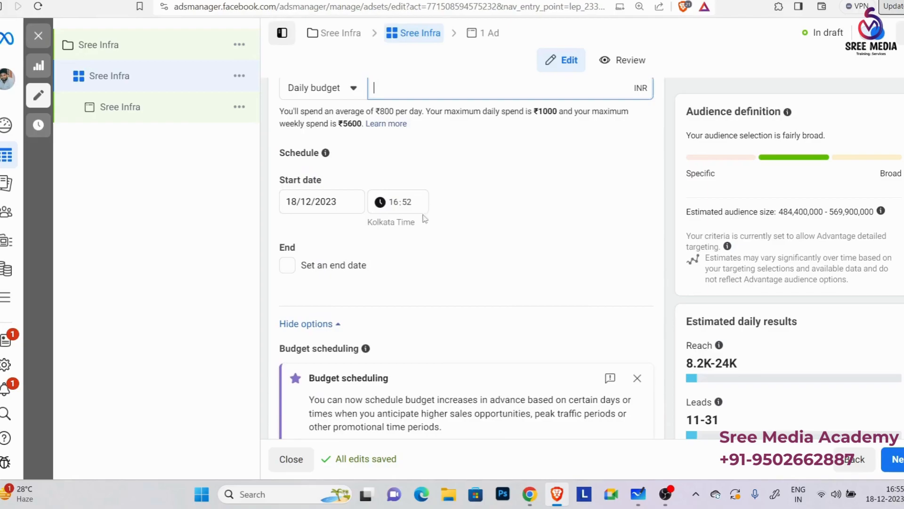
pyautogui.scroll(1, 434, 128)
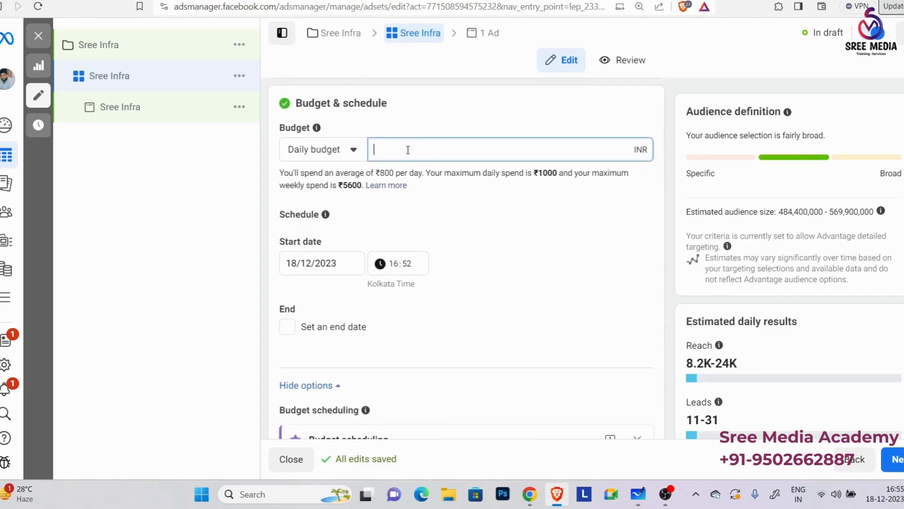
pyautogui.press('Num_Lock')
pyautogui.write('500')
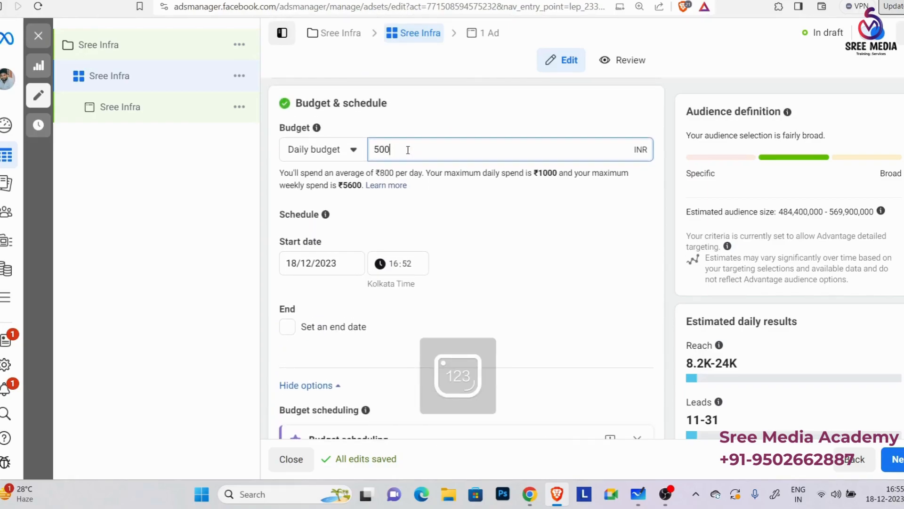
pyautogui.click(450, 208)
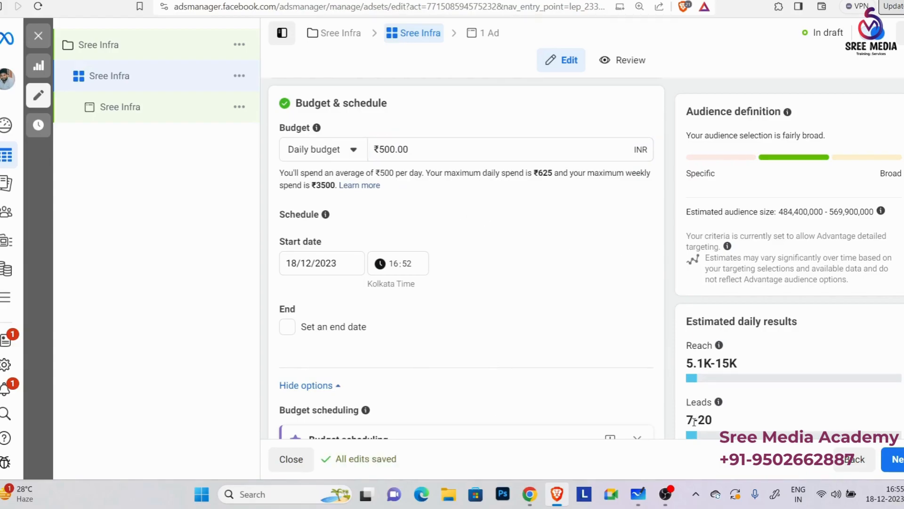
# Raise the ad set's daily budget to ₹1,000 to compare the estimated daily results.
pyautogui.click(421, 149)
pyautogui.press('BackSpace')
pyautogui.press('BackSpace')
pyautogui.press('BackSpace')
pyautogui.press('BackSpace')
pyautogui.press('BackSpace')
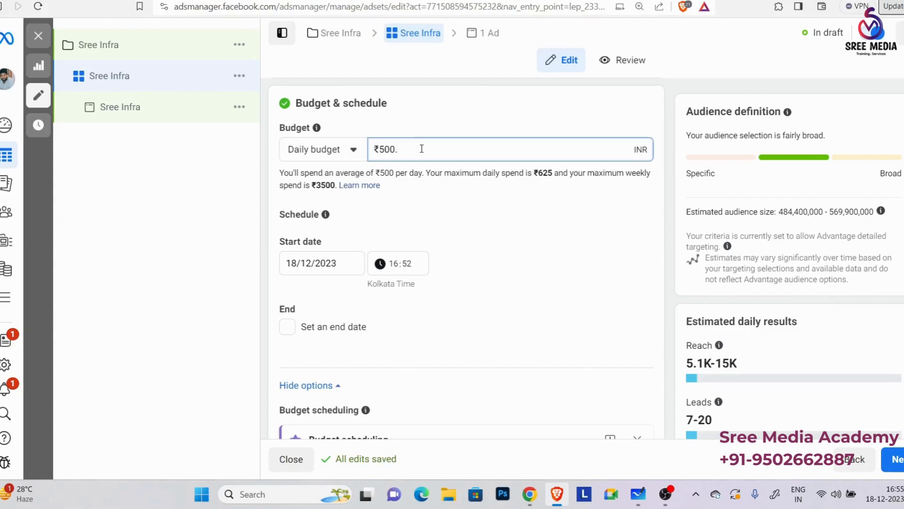
pyautogui.press('BackSpace')
pyautogui.write('1000')
pyautogui.click(509, 245)
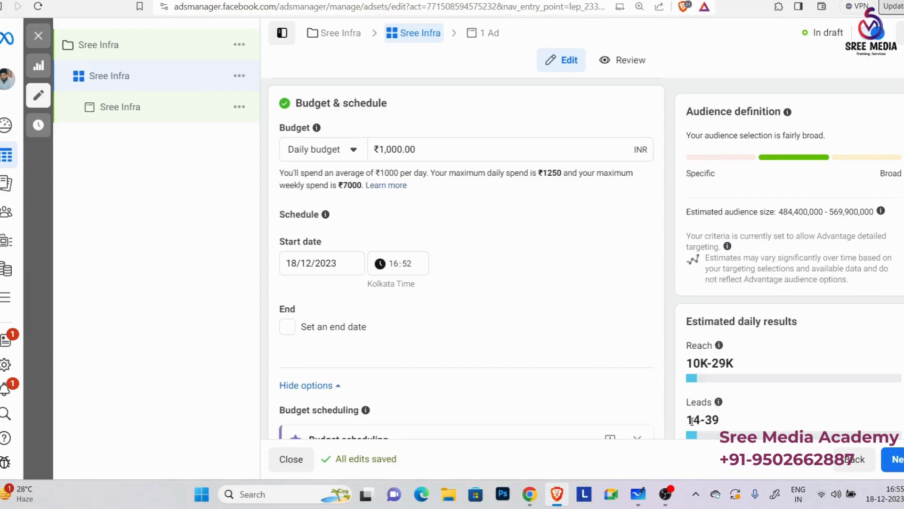
# Try a daily budget of ₹1,500 to compare the estimated daily results.
pyautogui.click(436, 152)
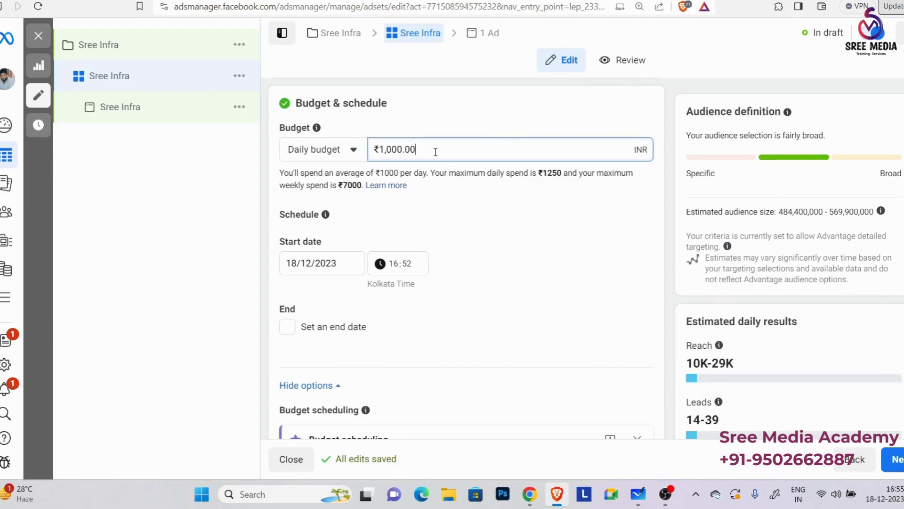
pyautogui.press('BackSpace')
pyautogui.press('BackSpace')
pyautogui.press('BackSpace')
pyautogui.press('BackSpace')
pyautogui.press('BackSpace')
pyautogui.press('BackSpace')
pyautogui.press('BackSpace')
pyautogui.press('BackSpace')
pyautogui.press('BackSpace')
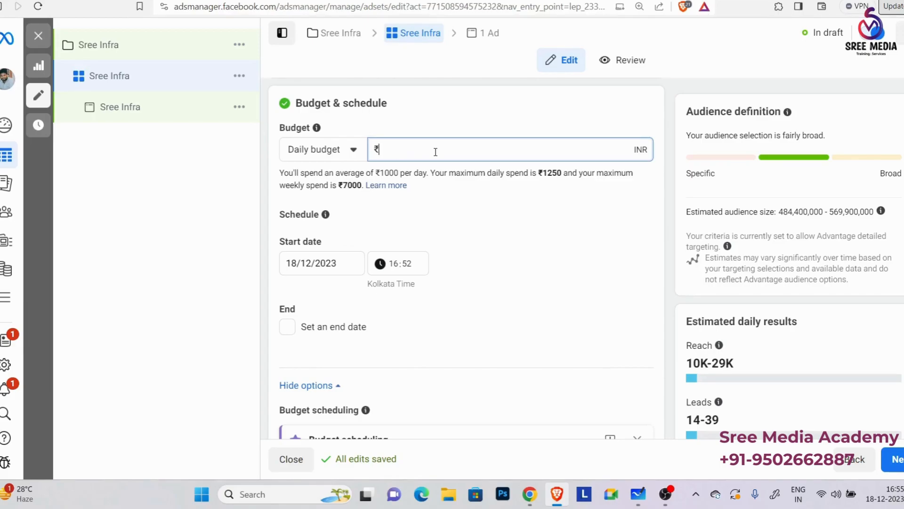
pyautogui.write('1500')
pyautogui.click(477, 235)
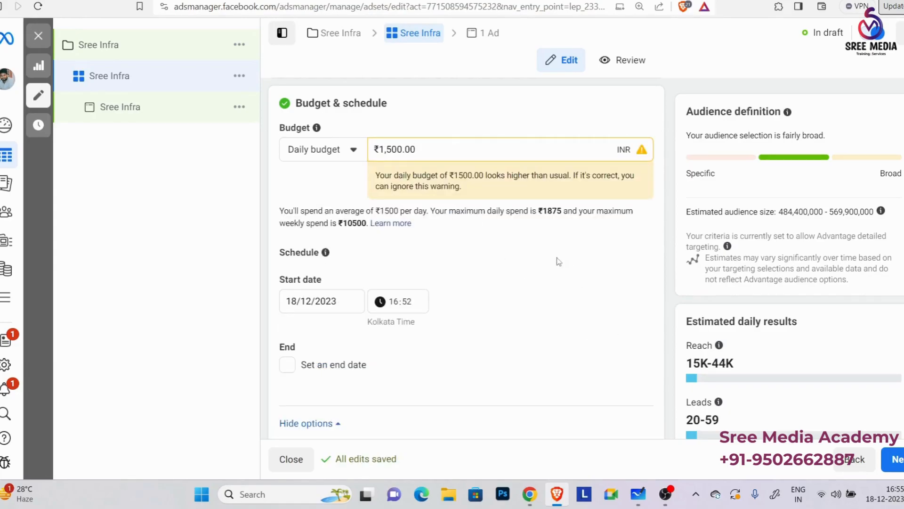
# Set the ad set's daily budget to ₹300.
pyautogui.click(428, 154)
pyautogui.press('BackSpace')
pyautogui.press('BackSpace')
pyautogui.press('BackSpace')
pyautogui.press('BackSpace')
pyautogui.press('BackSpace')
pyautogui.press('BackSpace')
pyautogui.press('BackSpace')
pyautogui.write('300')
pyautogui.click(500, 221)
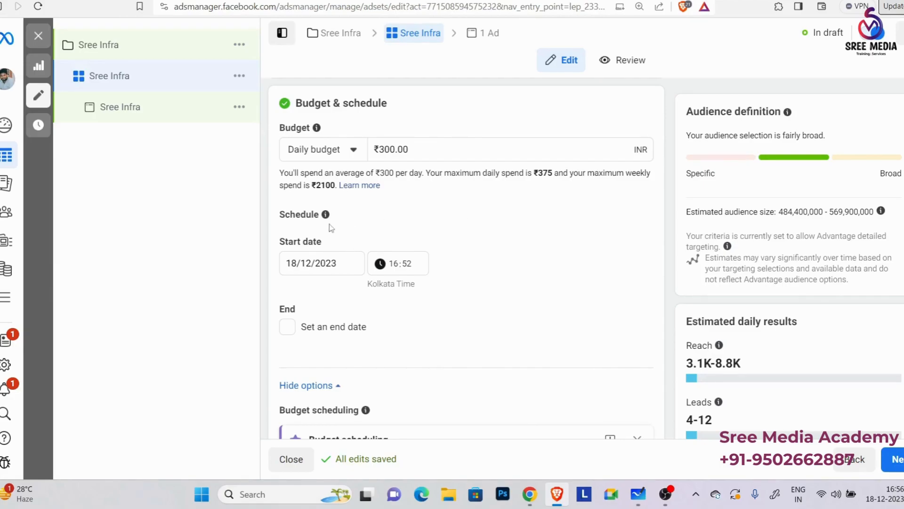
# Examine the ad set's schedule, budget scheduling, ad scheduling, audience controls, Advantage+ audience and placements settings.
pyautogui.scroll(-1, 332, 228)
pyautogui.scroll(-1, 361, 230)
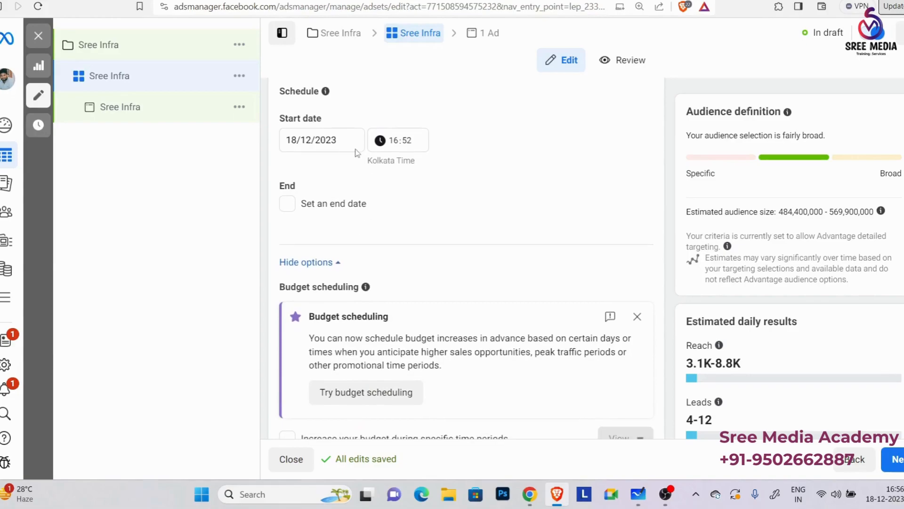
pyautogui.scroll(-5, 461, 207)
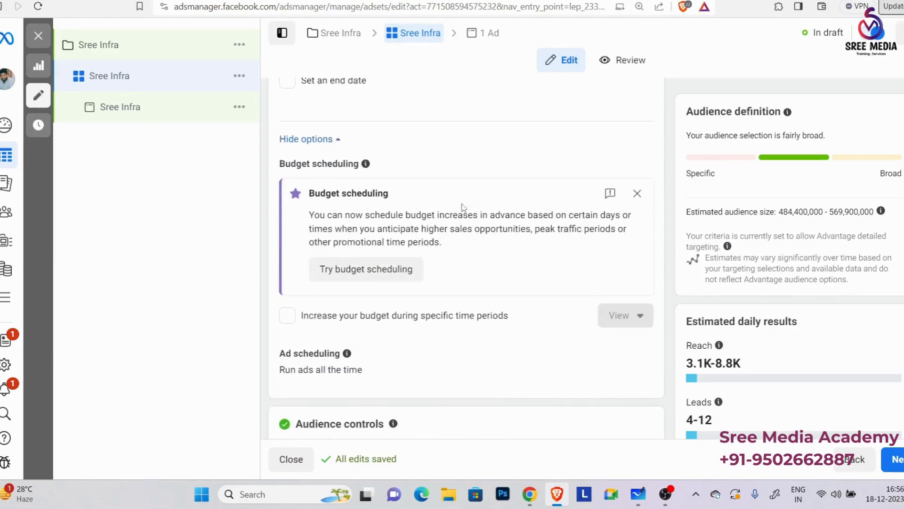
pyautogui.scroll(3, 423, 221)
pyautogui.scroll(-3, 395, 231)
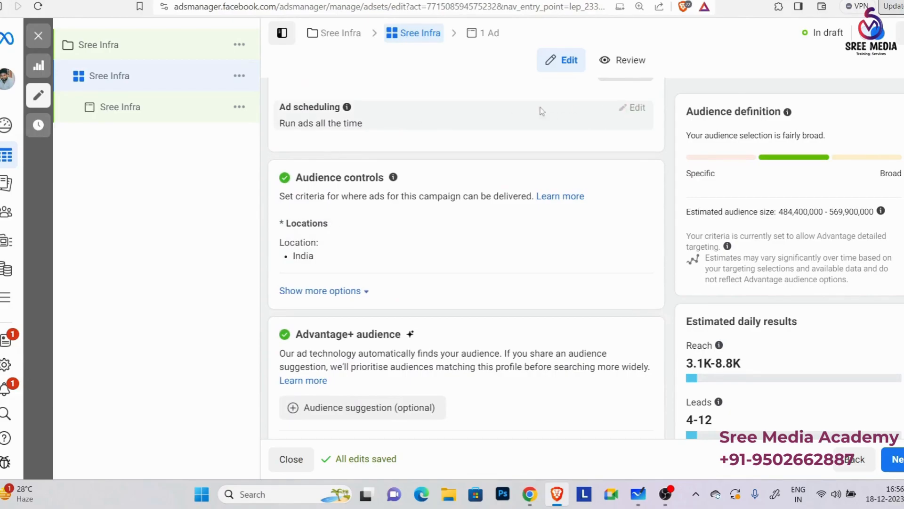
pyautogui.scroll(1, 425, 168)
pyautogui.scroll(-4, 391, 117)
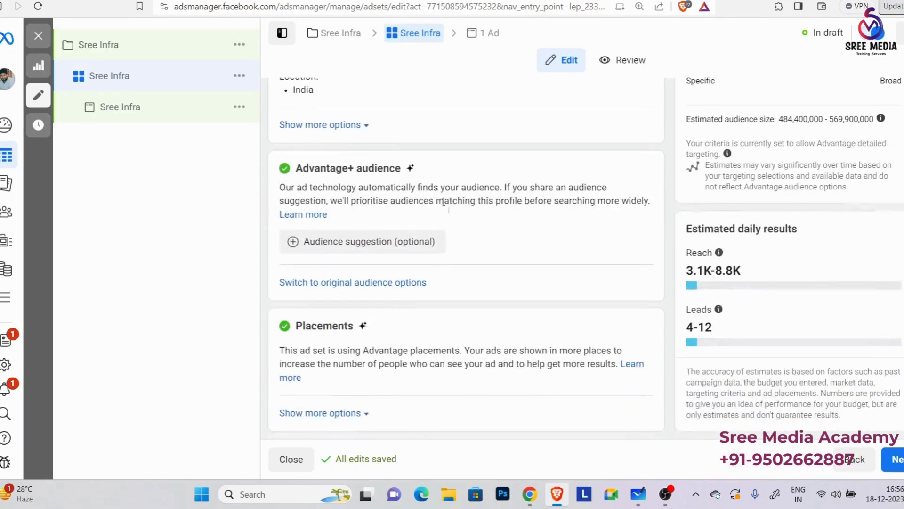
pyautogui.scroll(2, 335, 185)
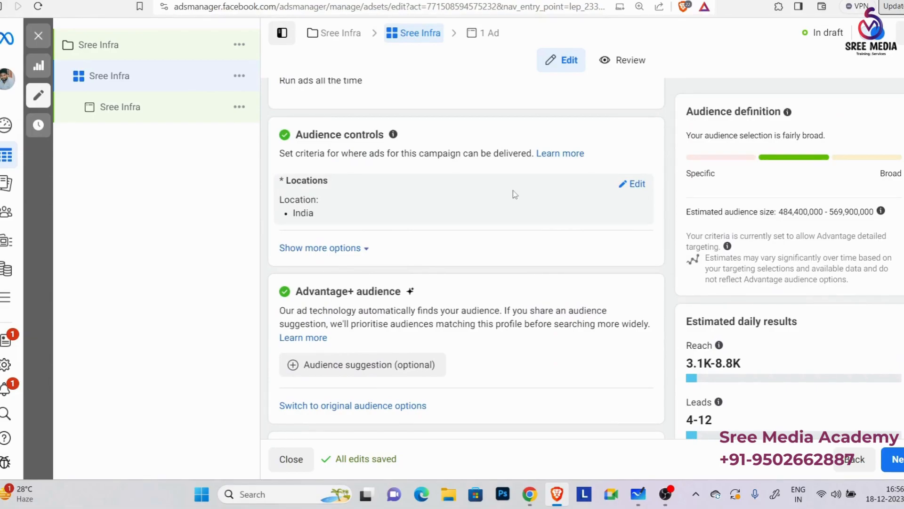
# Replace India with Hyderabad, Telangana as the included location in the audience controls.
pyautogui.click(637, 184)
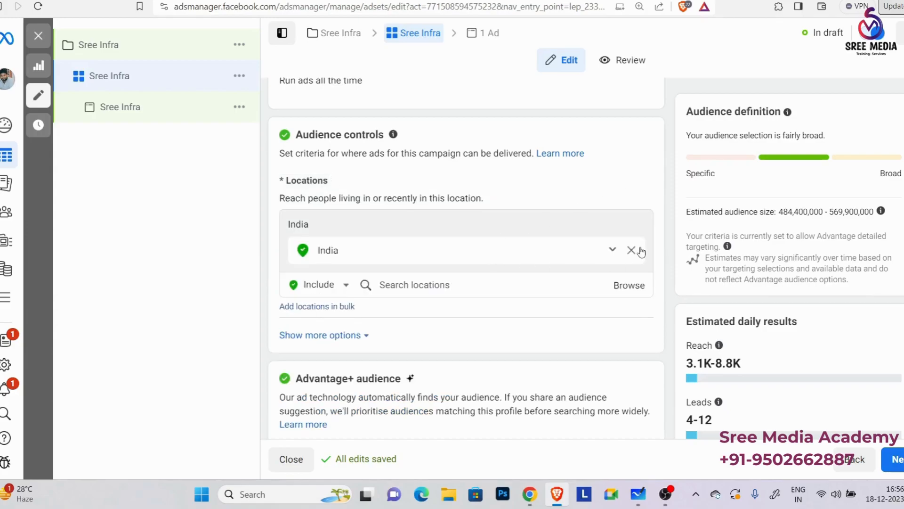
pyautogui.click(632, 250)
pyautogui.click(385, 258)
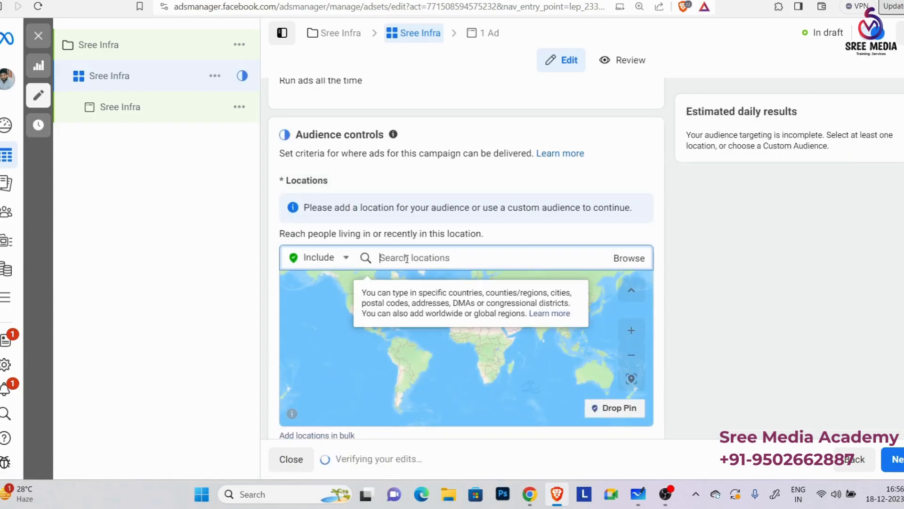
pyautogui.write('hyderabad')
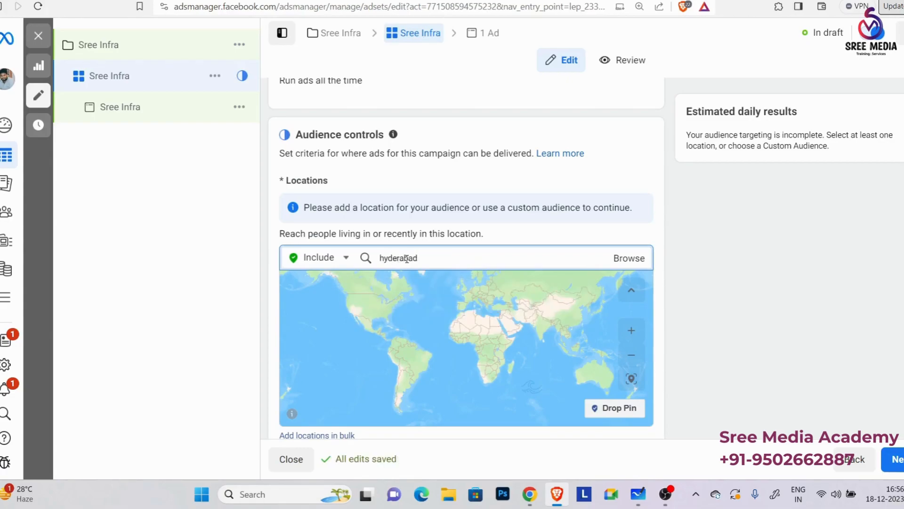
pyautogui.click(413, 285)
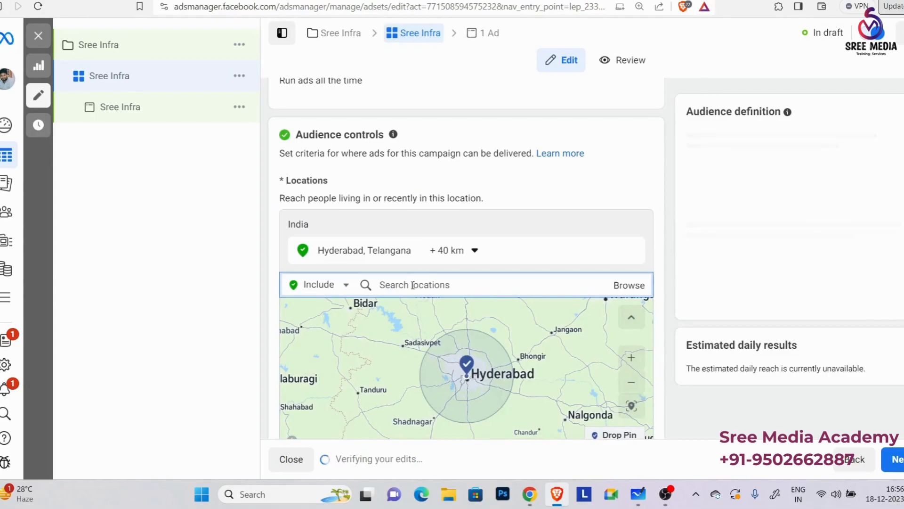
# Add Bangalore, Karnataka to the included audience locations.
pyautogui.write('bangalore')
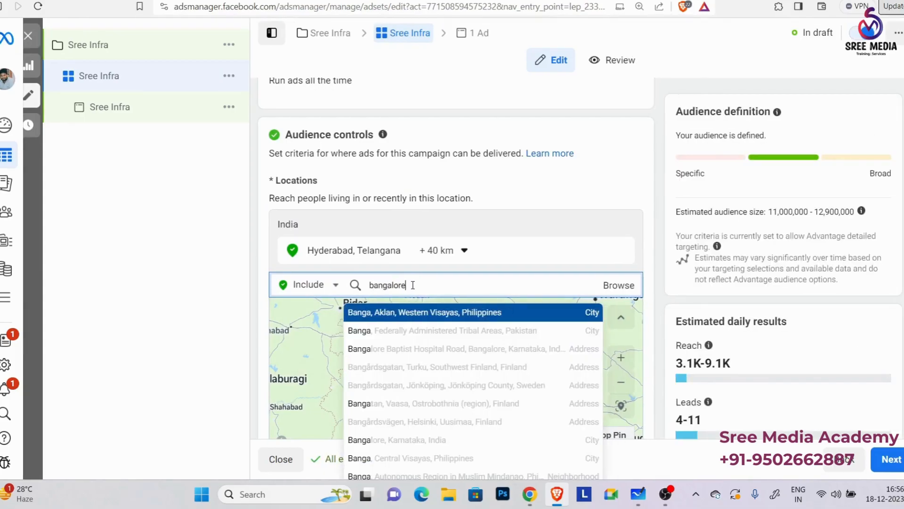
pyautogui.click(415, 313)
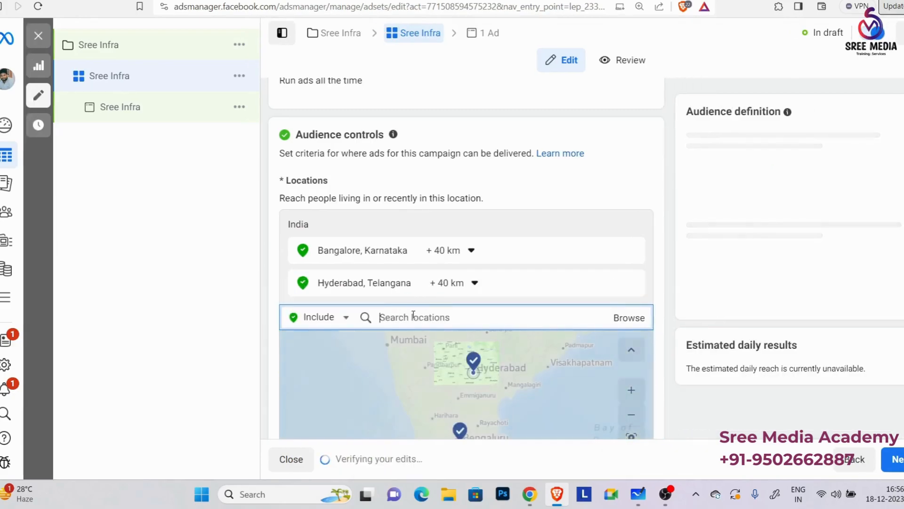
# Add Vijayawada, Andhra Pradesh to the included audience locations and set its radius to 22 km.
pyautogui.write('vij')
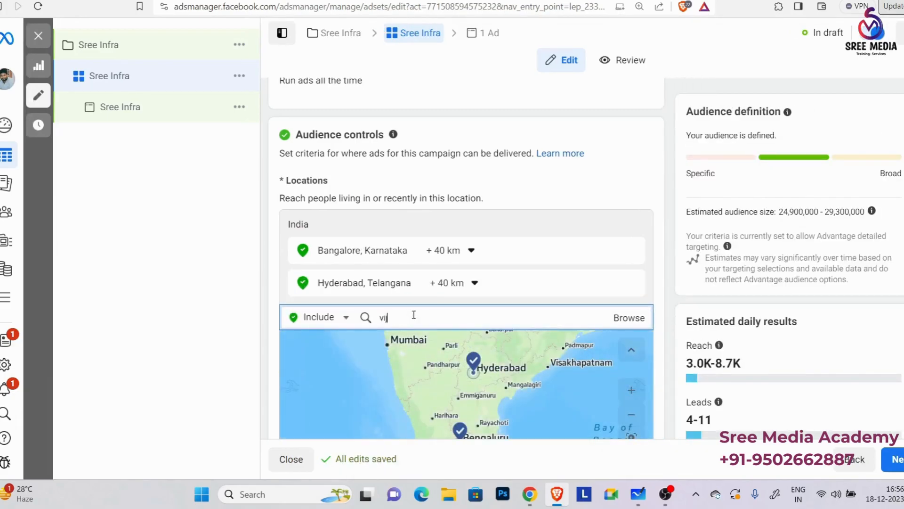
pyautogui.write('ayawada')
pyautogui.click(426, 348)
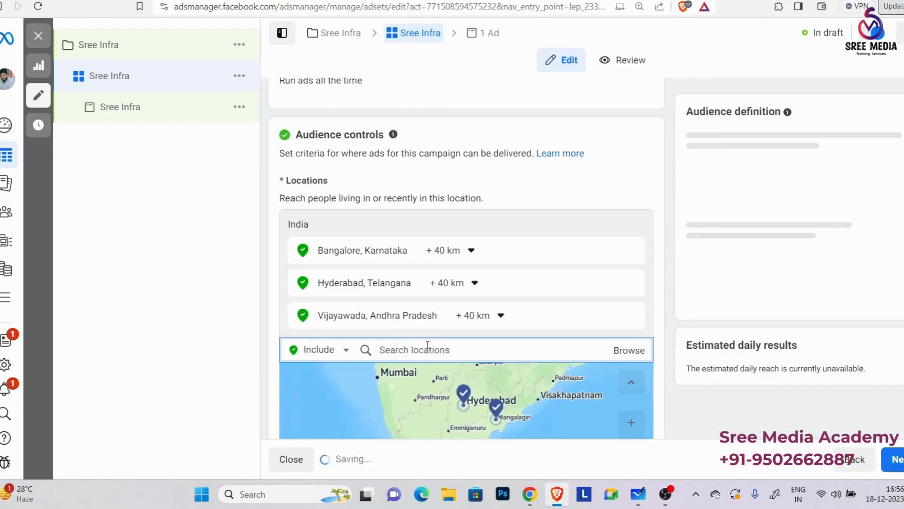
pyautogui.click(500, 316)
pyautogui.moveTo(490, 403)
pyautogui.mouseDown()
pyautogui.moveTo(502, 410)
pyautogui.moveTo(484, 411)
pyautogui.mouseUp()
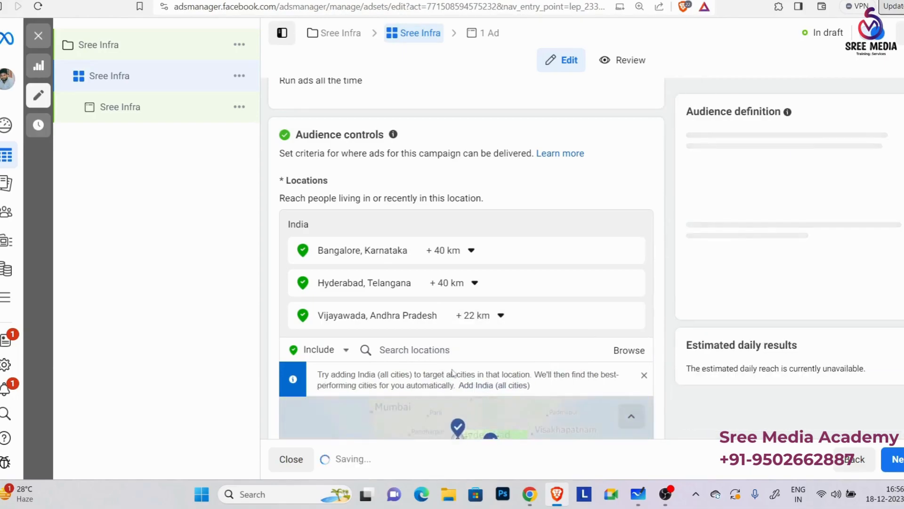
# Switch the ad set from Advantage+ audience to the original audience options.
pyautogui.scroll(-4, 271, 314)
pyautogui.moveTo(305, 265); pyautogui.dragTo(451, 271)
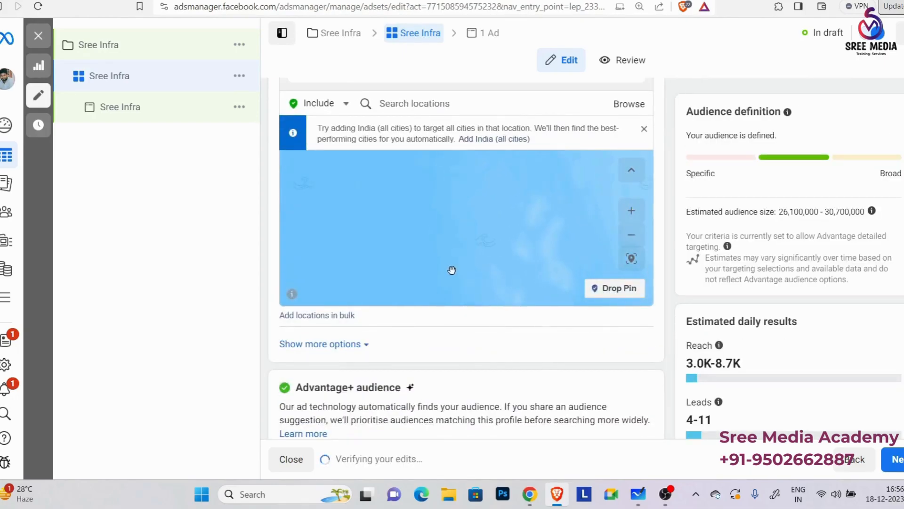
pyautogui.scroll(-3, 264, 240)
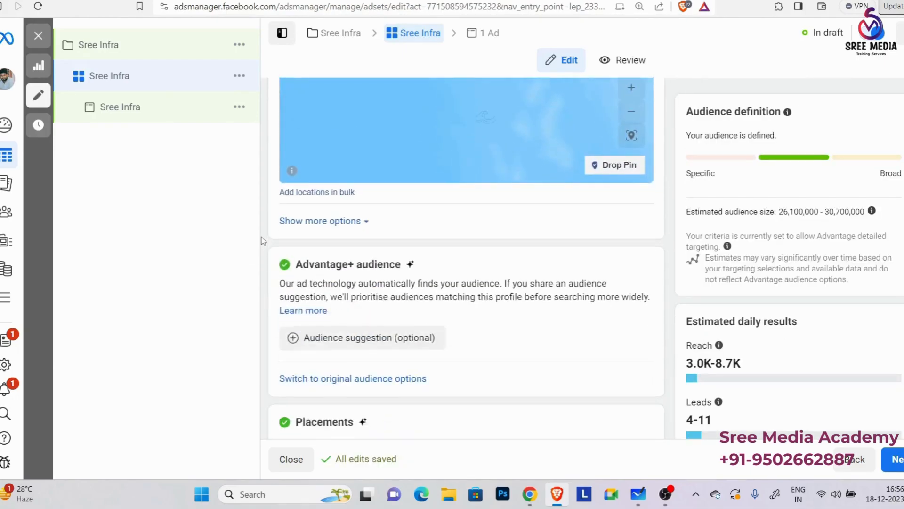
pyautogui.scroll(8, 262, 241)
pyautogui.scroll(-8, 262, 241)
pyautogui.scroll(-1, 262, 240)
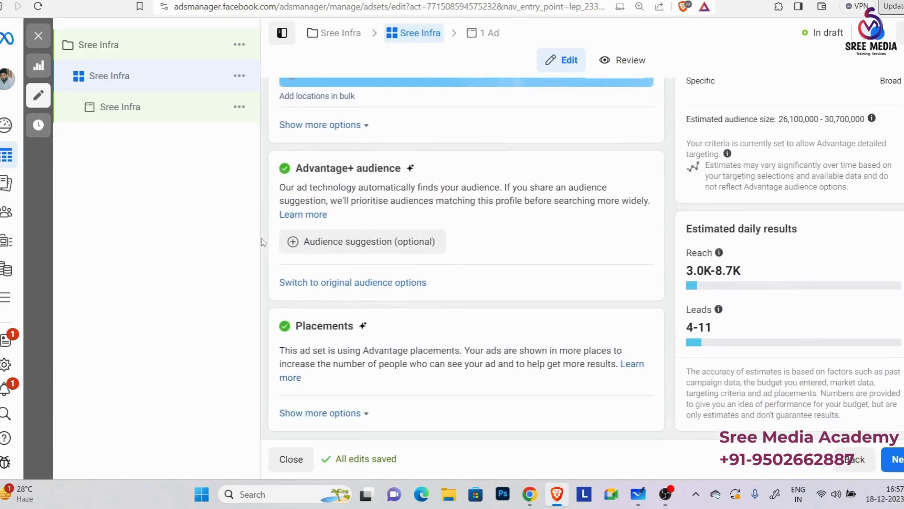
pyautogui.click(357, 283)
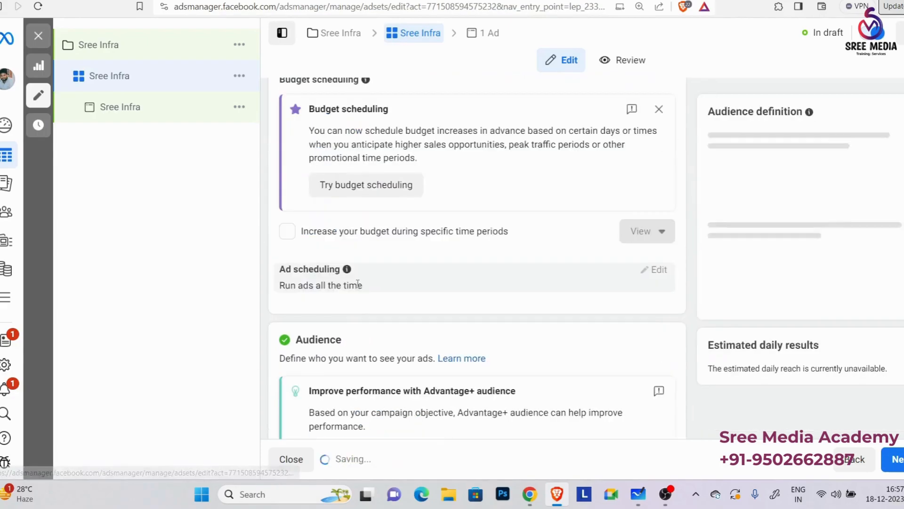
# Open the audience's detailed targeting for editing and browse its demographics, interests and behaviours categories.
pyautogui.scroll(-4, 500, 291)
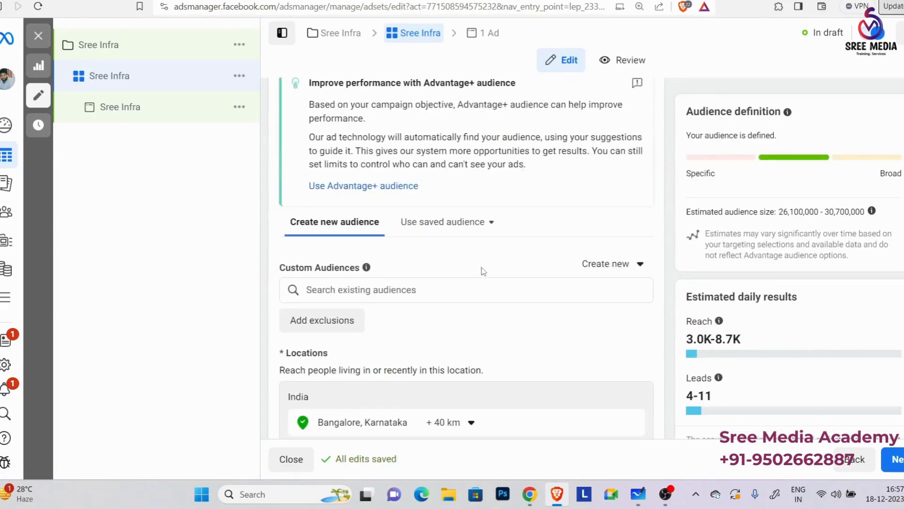
pyautogui.scroll(-1, 492, 269)
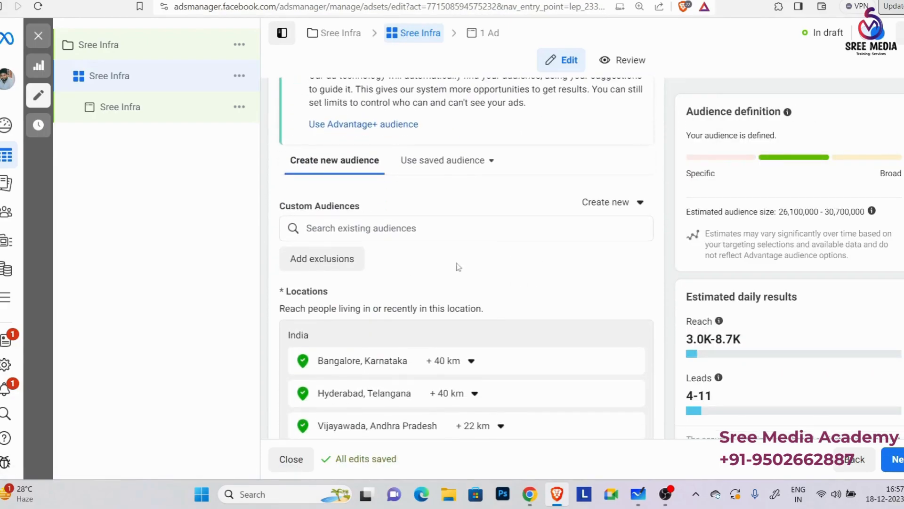
pyautogui.scroll(-7, 434, 266)
pyautogui.scroll(-1, 415, 249)
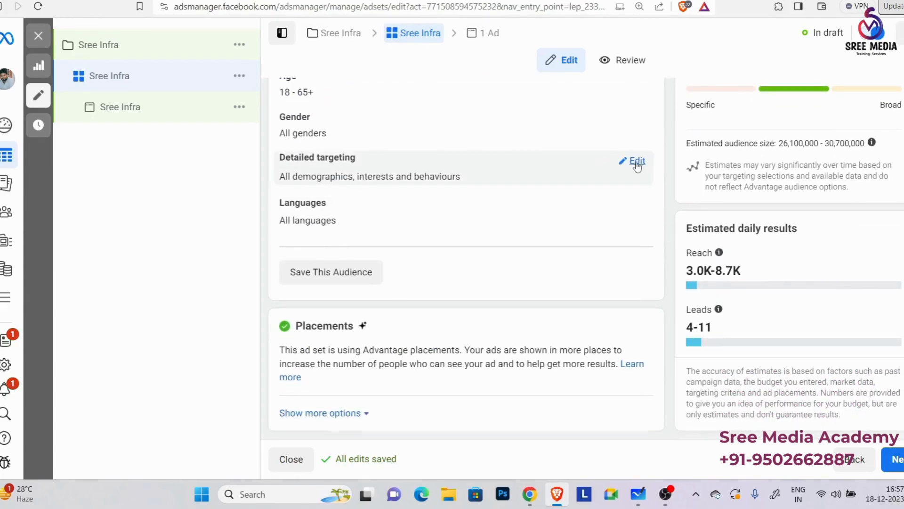
pyautogui.click(637, 162)
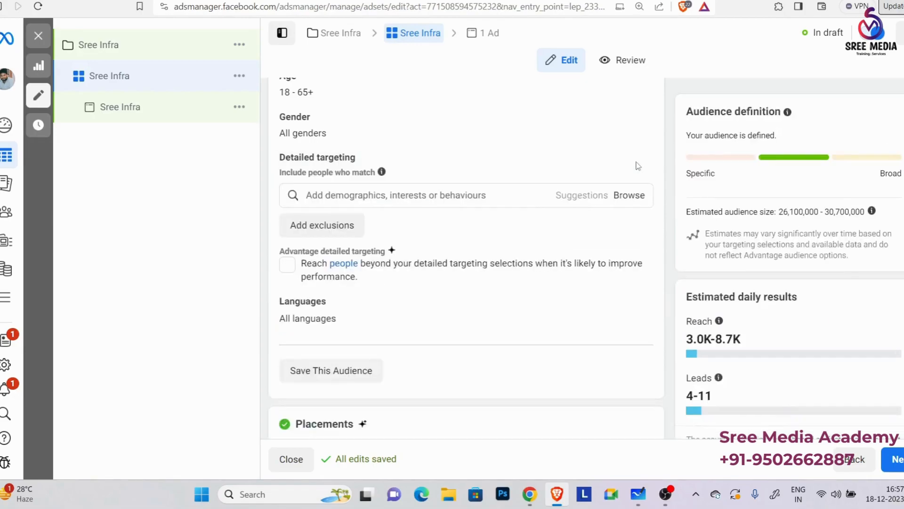
pyautogui.click(627, 199)
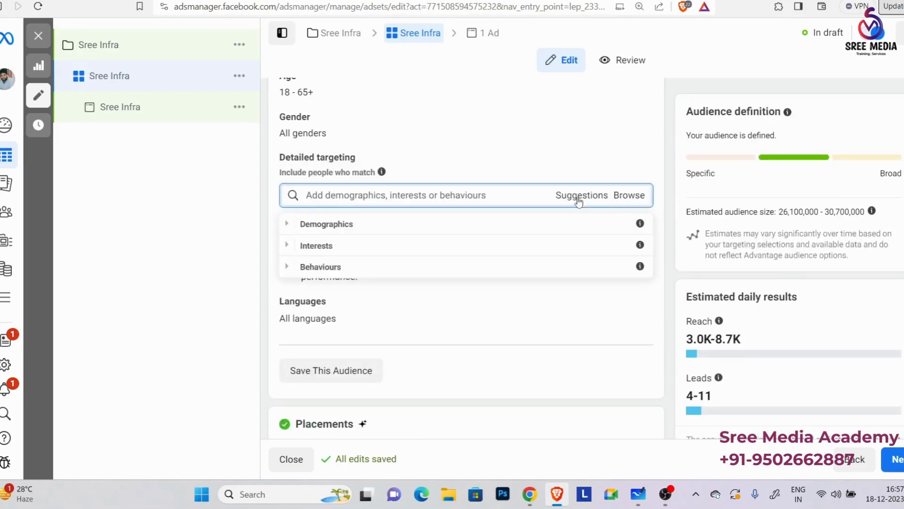
# Examine the Demographics targeting categories, including the Education level options.
pyautogui.click(285, 226)
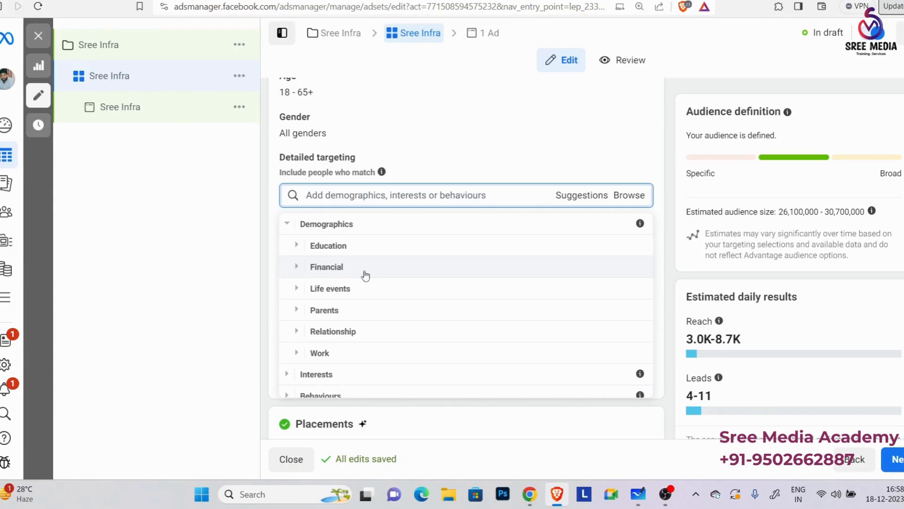
pyautogui.click(286, 225)
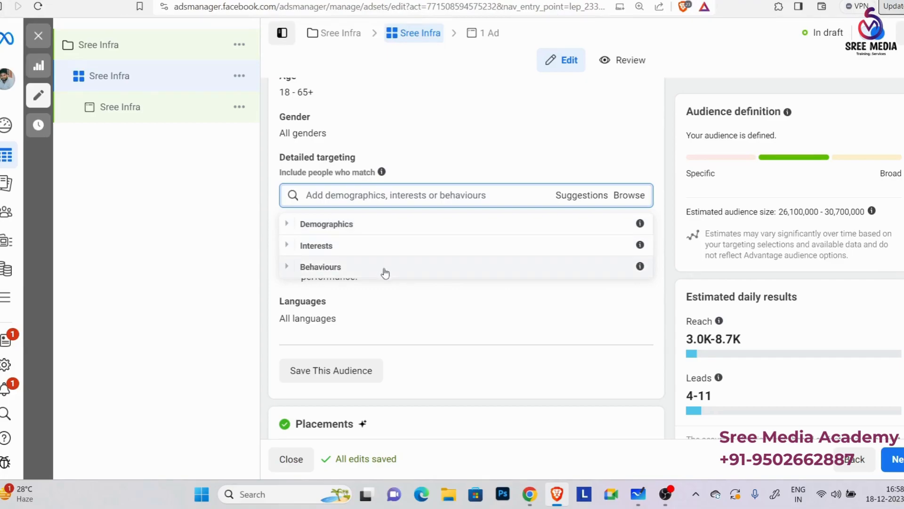
pyautogui.click(287, 227)
pyautogui.moveTo(640, 223)
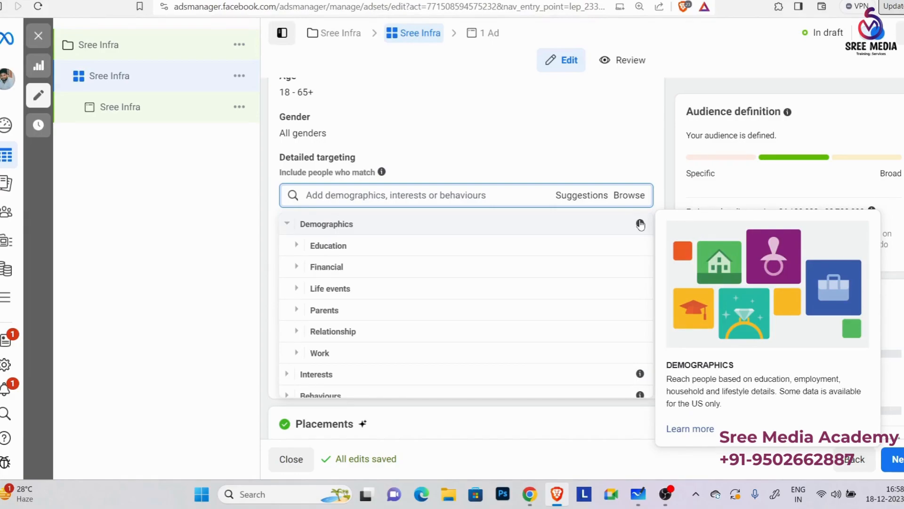
pyautogui.click(294, 246)
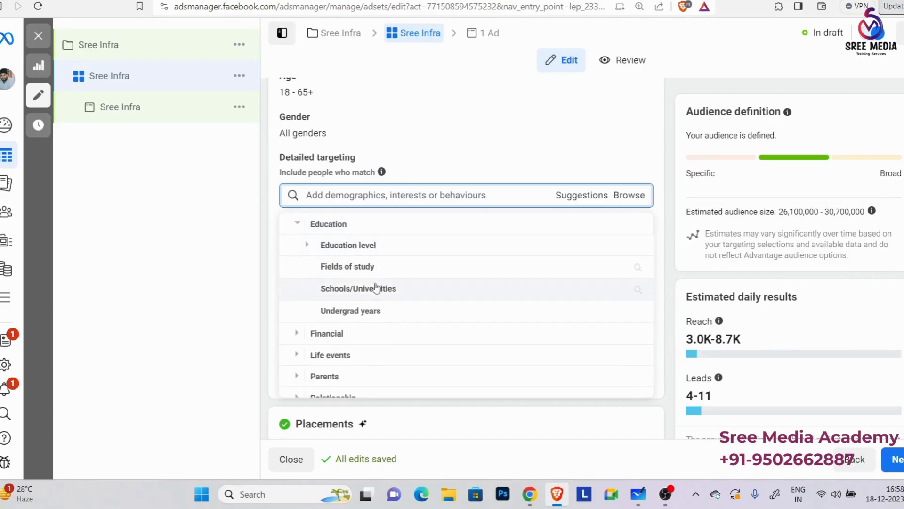
pyautogui.click(305, 246)
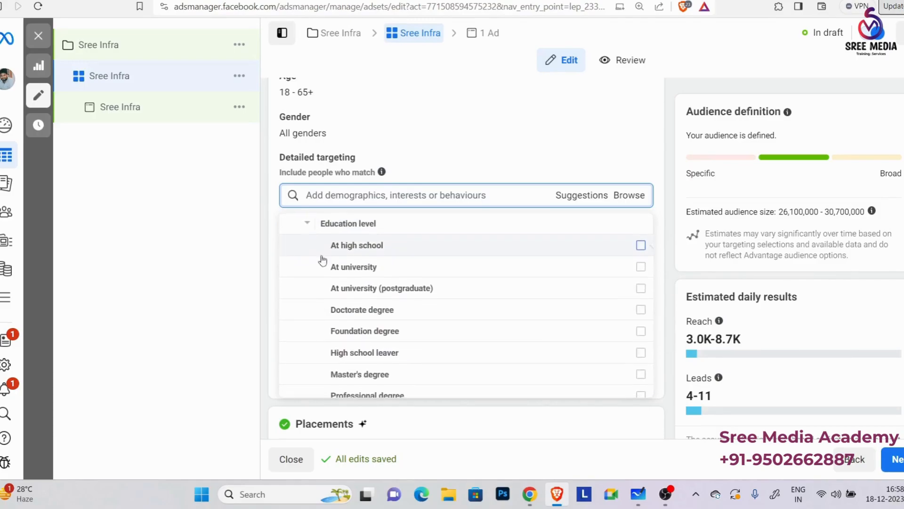
pyautogui.scroll(-5, 429, 288)
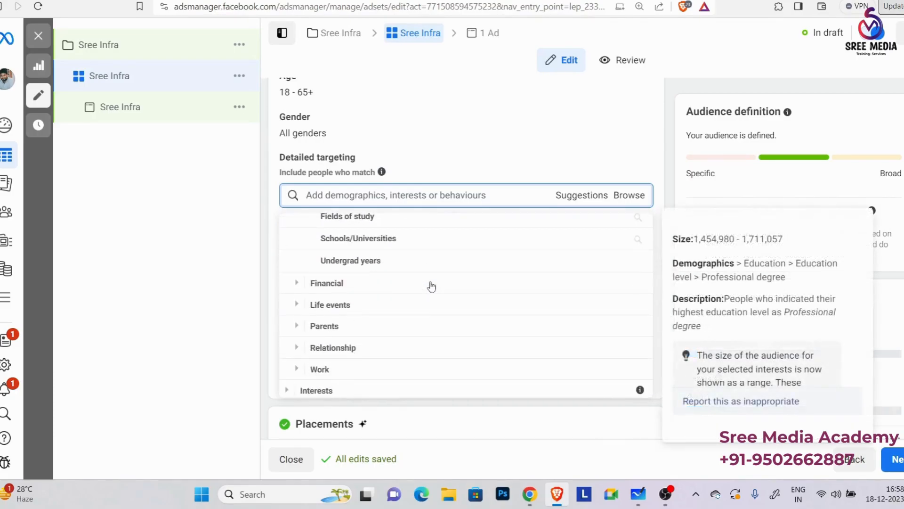
# Examine the Financial and Parents demographics, including the age-based options under All parents.
pyautogui.click(297, 282)
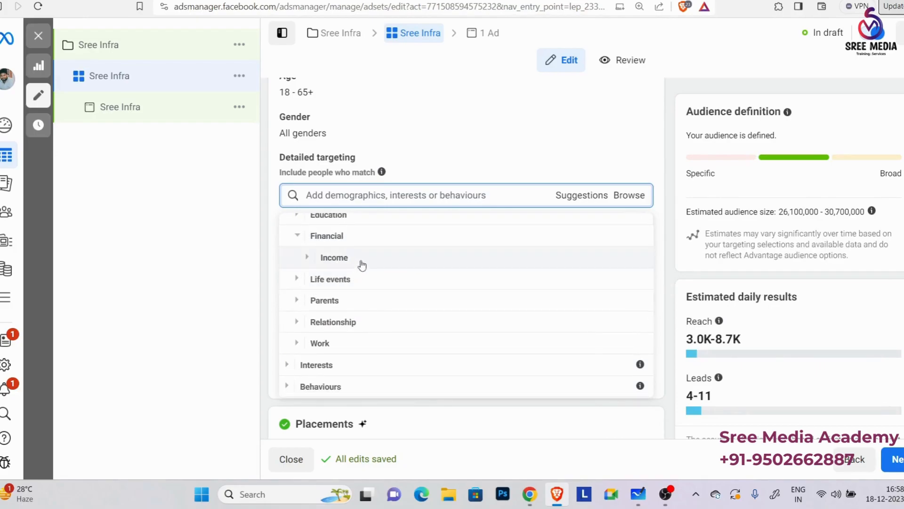
pyautogui.click(295, 302)
pyautogui.click(306, 301)
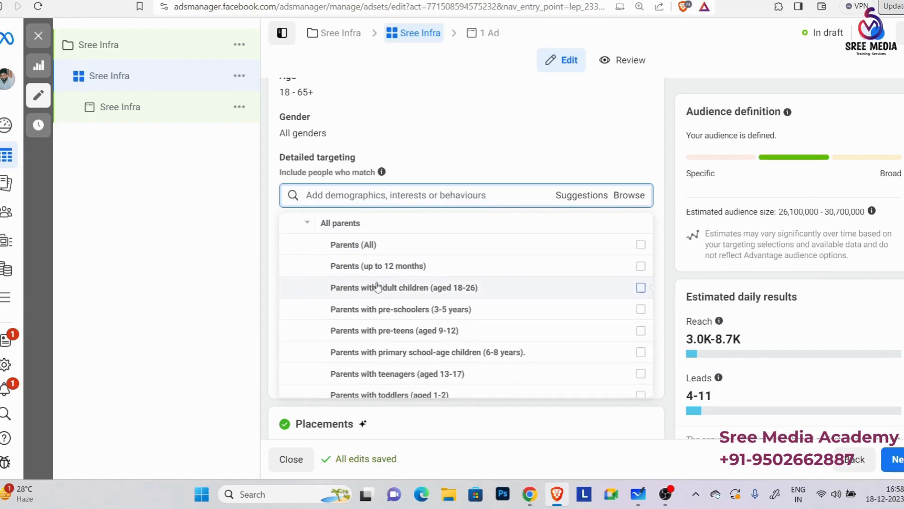
pyautogui.scroll(-1, 390, 264)
pyautogui.scroll(3, 400, 264)
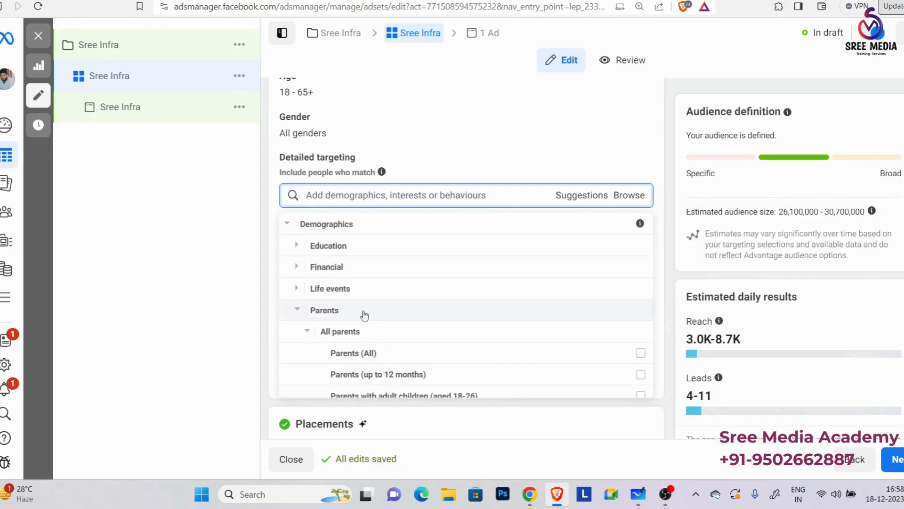
pyautogui.scroll(-3, 363, 317)
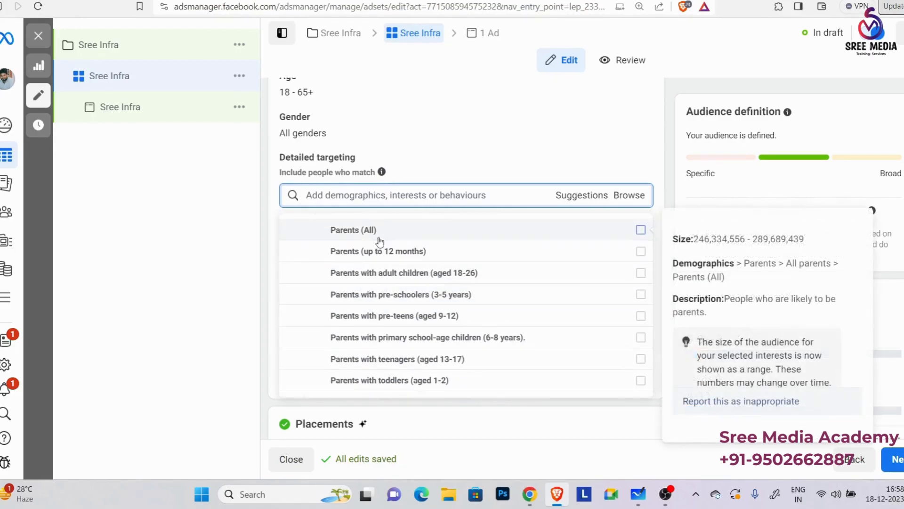
pyautogui.moveTo(474, 246)
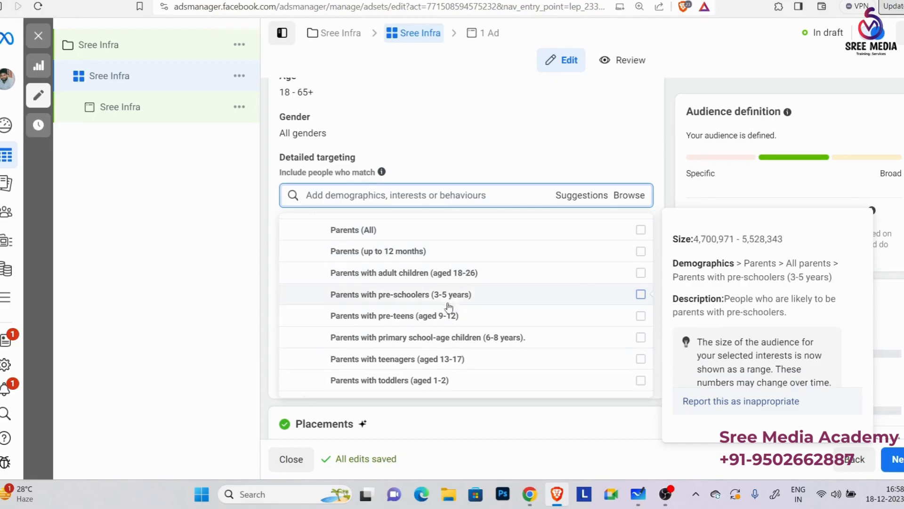
pyautogui.scroll(1, 451, 297)
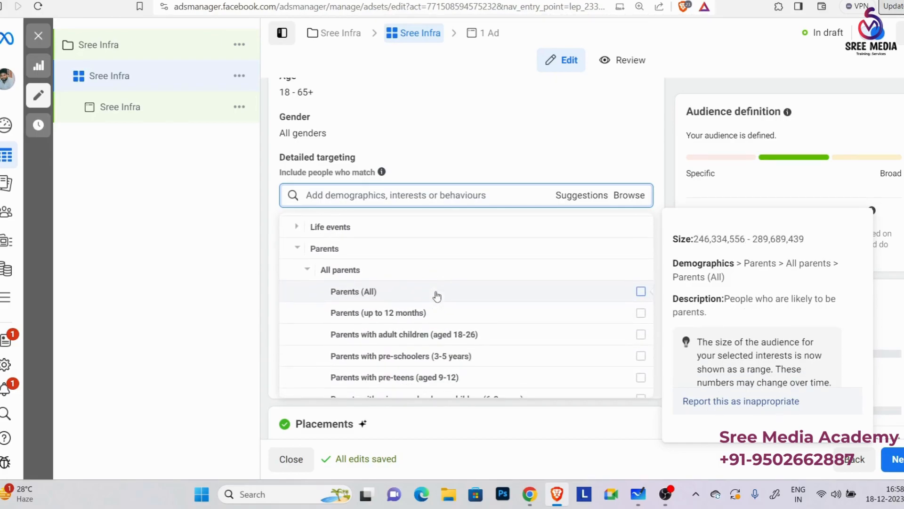
pyautogui.scroll(-3, 437, 296)
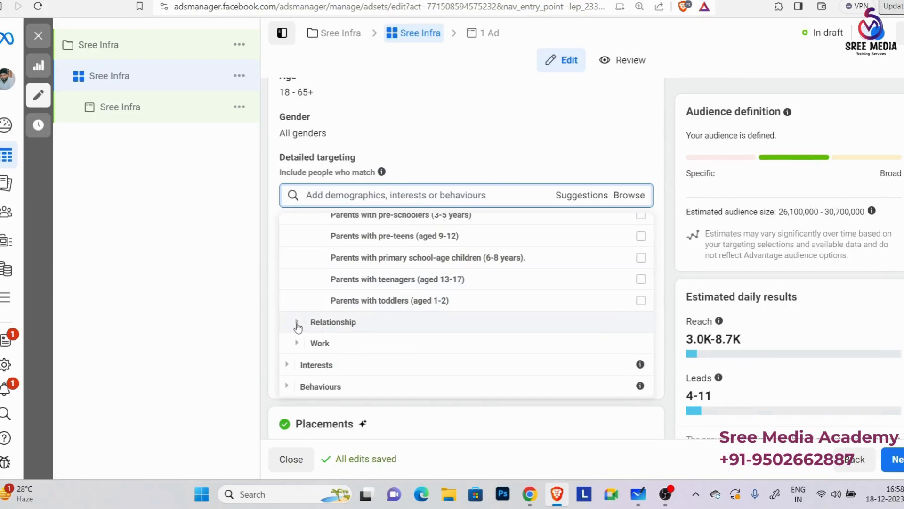
# Examine the Relationship status options in the demographics, including the description of Engaged.
pyautogui.click(297, 323)
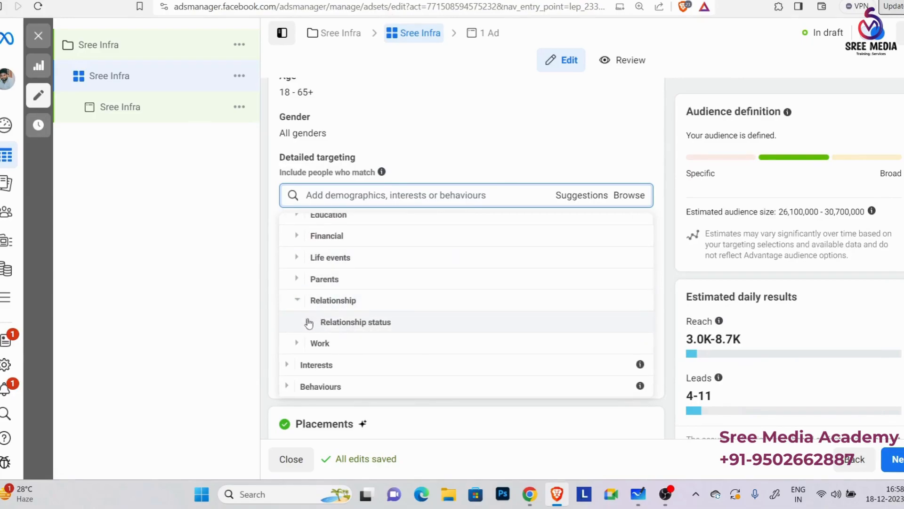
pyautogui.click(309, 323)
pyautogui.scroll(-2, 388, 257)
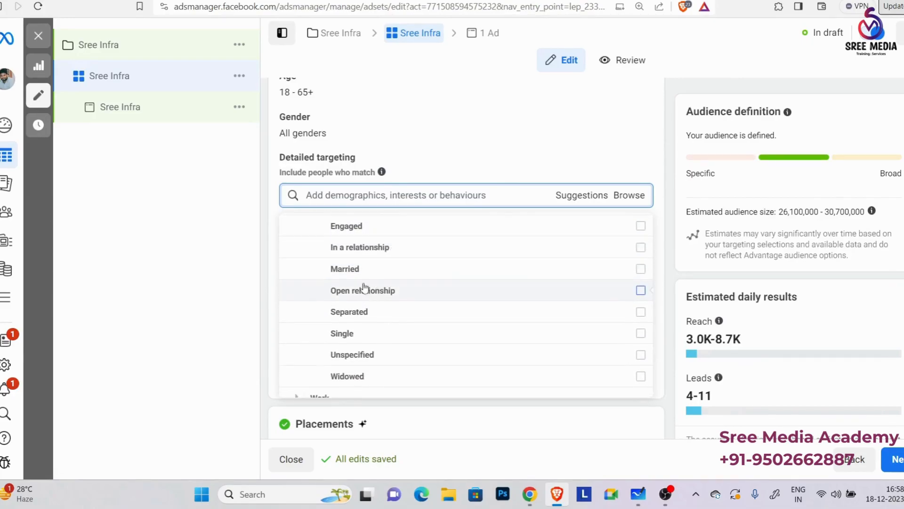
pyautogui.scroll(3, 424, 264)
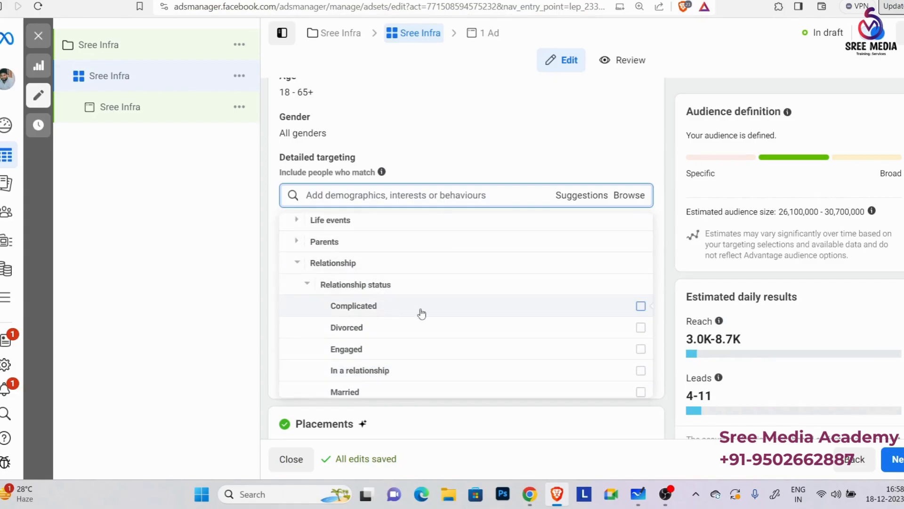
pyautogui.scroll(-1, 424, 312)
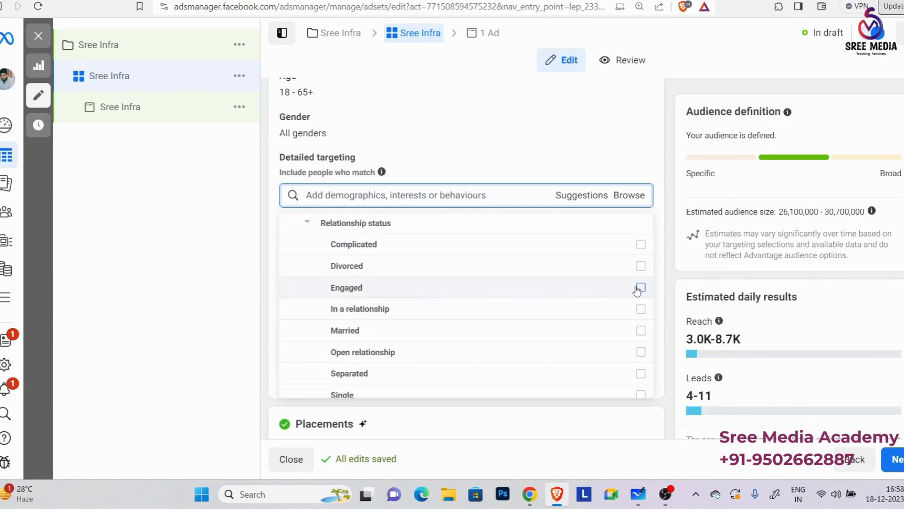
pyautogui.moveTo(636, 288)
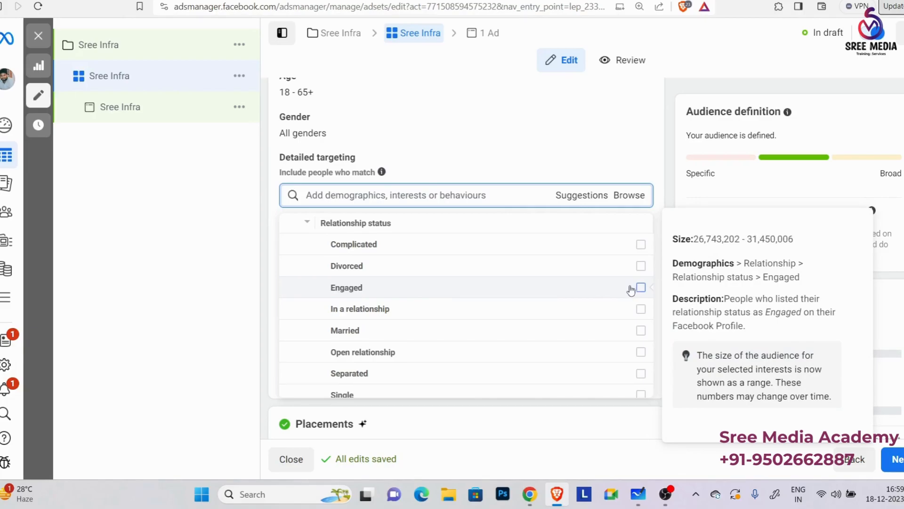
pyautogui.scroll(-2, 556, 296)
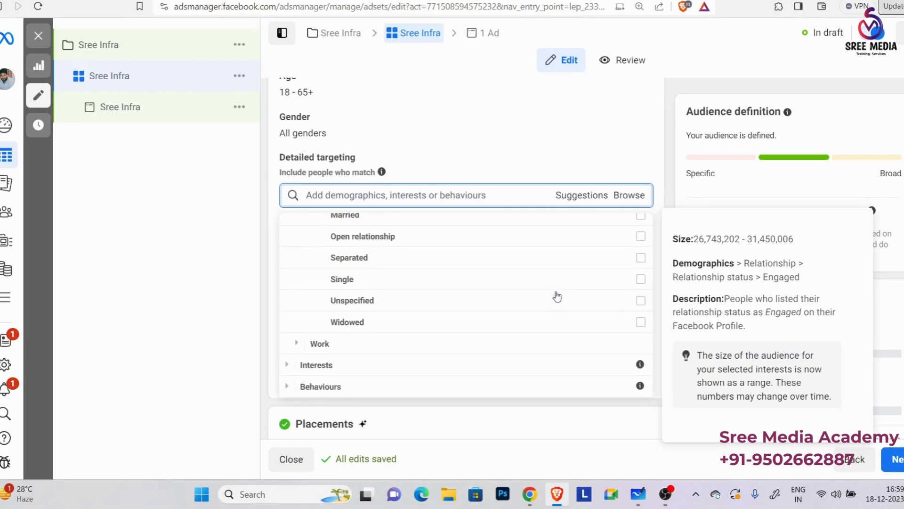
# Search the Work employers for "tcs" and "tata", and include Tata Motors and Tata Steel in the detailed targeting.
pyautogui.click(297, 346)
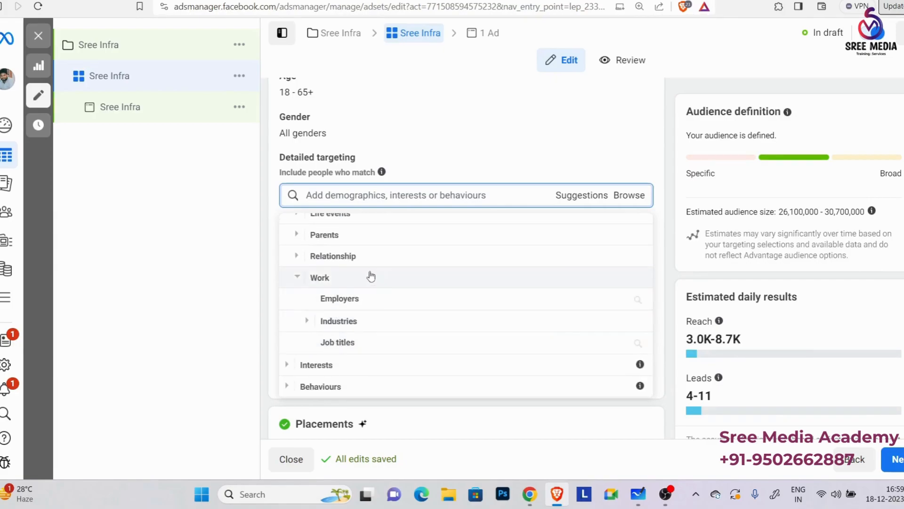
pyautogui.click(329, 301)
pyautogui.click(368, 228)
pyautogui.write('tcs')
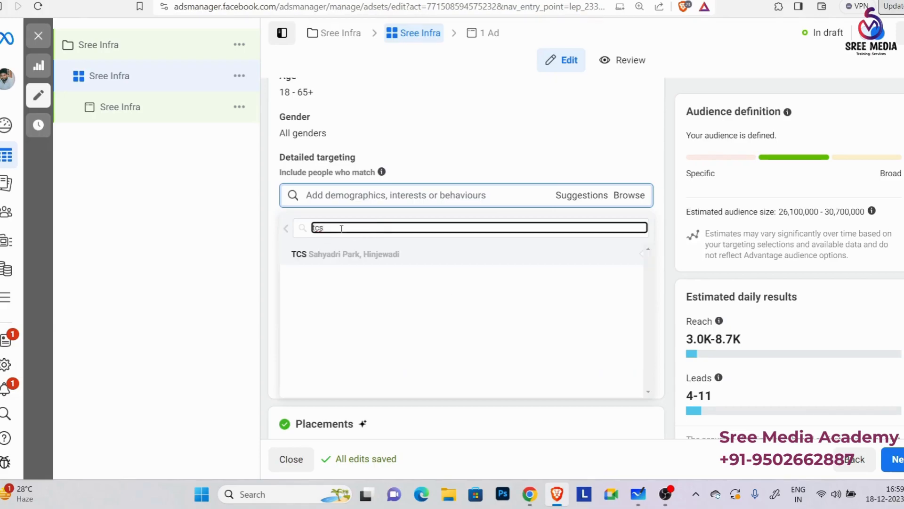
pyautogui.press('BackSpace')
pyautogui.press('BackSpace')
pyautogui.write('ata')
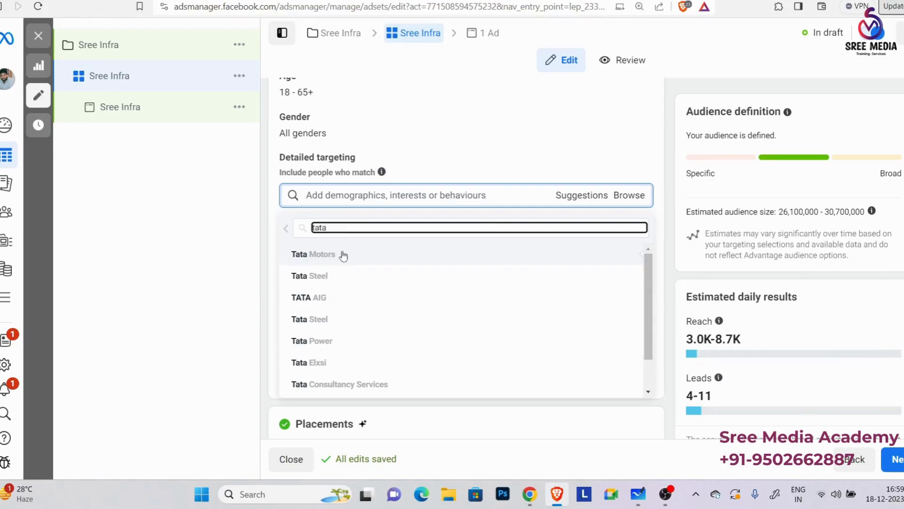
pyautogui.click(344, 256)
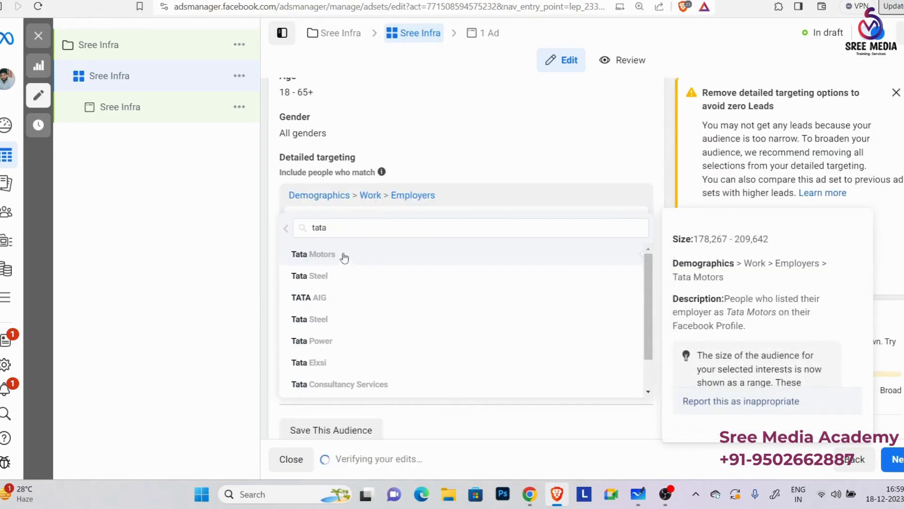
pyautogui.click(317, 275)
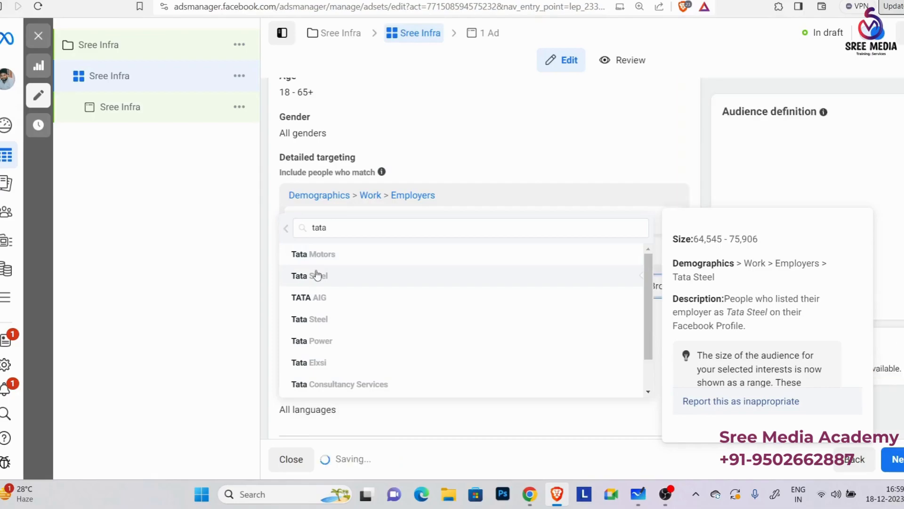
pyautogui.click(286, 229)
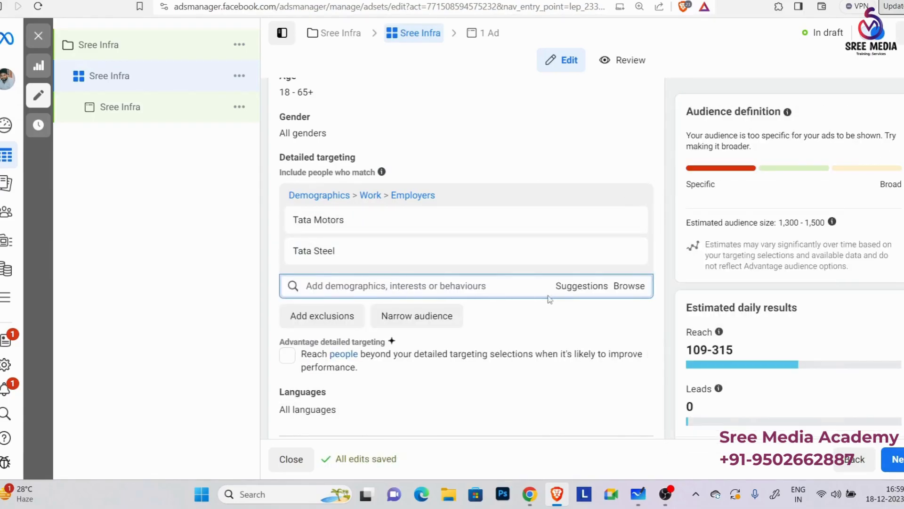
# Review the suggested employers offered for the detailed targeting.
pyautogui.click(580, 288)
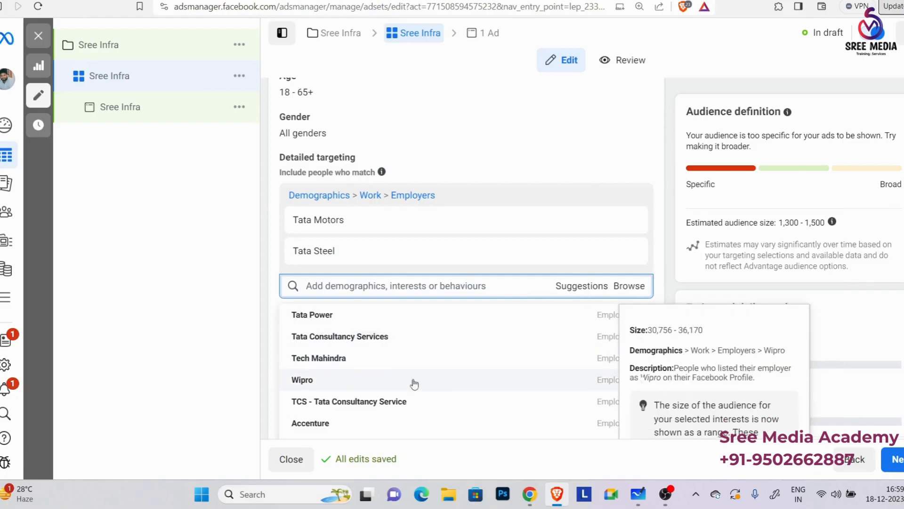
pyautogui.scroll(-1, 395, 363)
pyautogui.scroll(-3, 394, 364)
# Browse the Work demographics in the detailed targeting and view the Employers search.
pyautogui.click(615, 289)
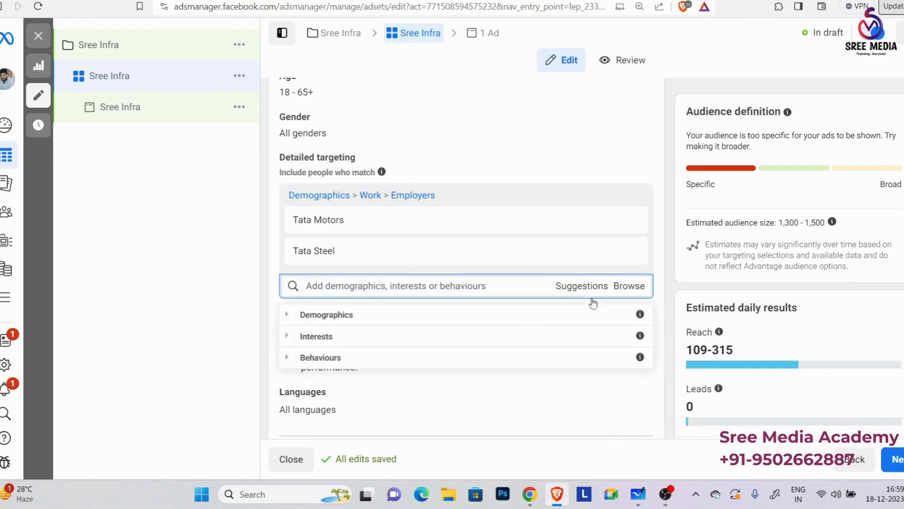
pyautogui.click(289, 314)
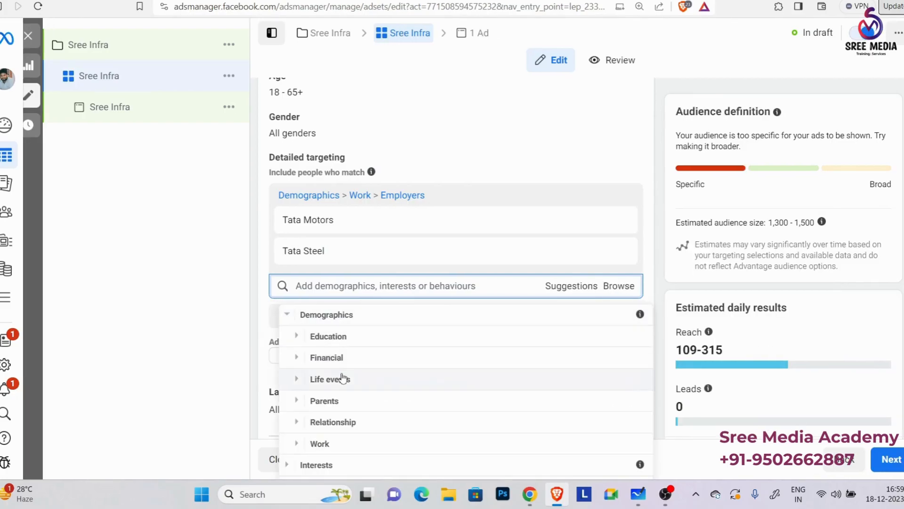
pyautogui.scroll(-1, 303, 420)
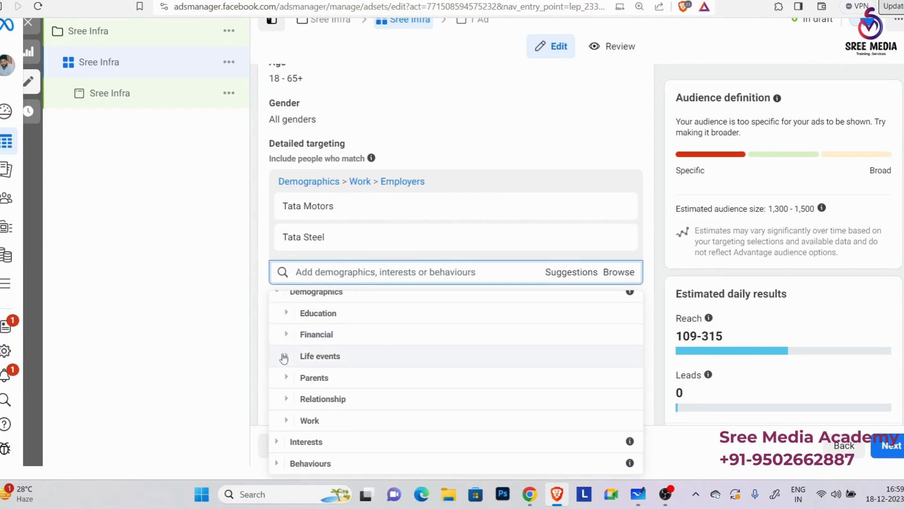
pyautogui.click(285, 424)
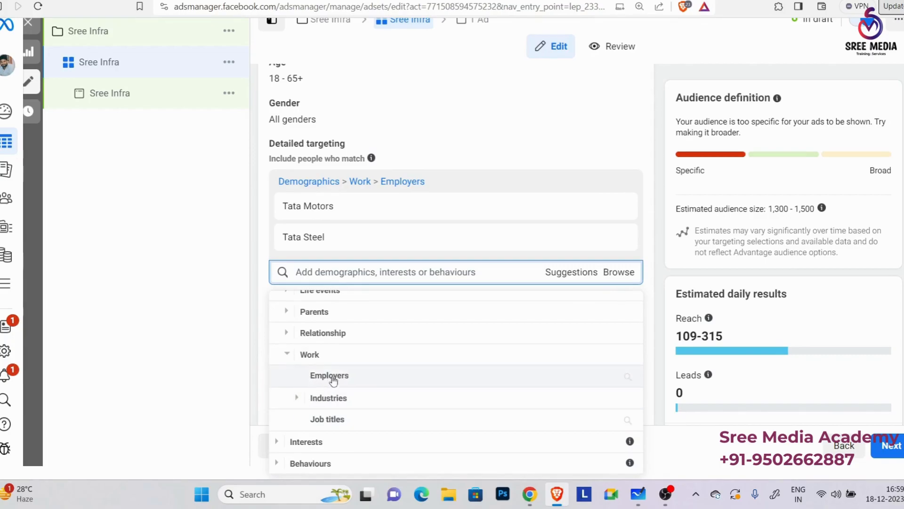
pyautogui.click(333, 379)
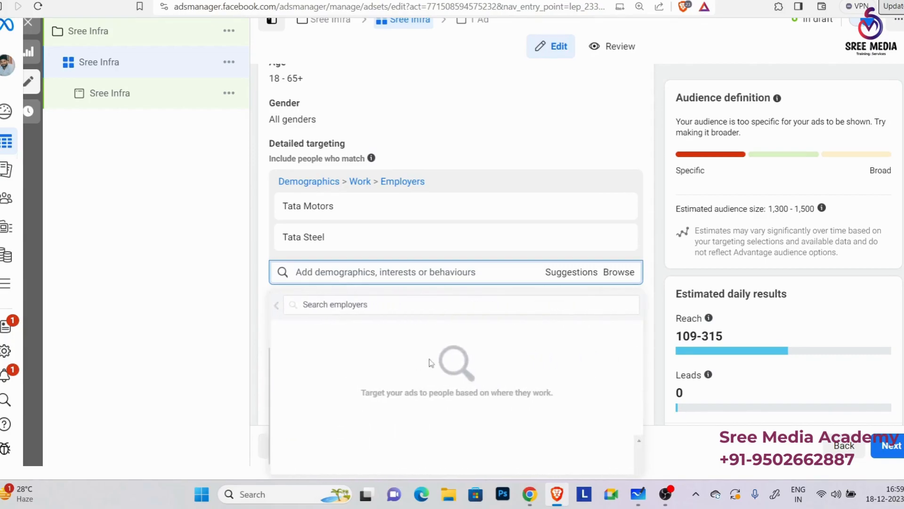
pyautogui.click(277, 309)
# Search the Work job titles for "software engineer" and review the matching titles without adding any.
pyautogui.click(314, 424)
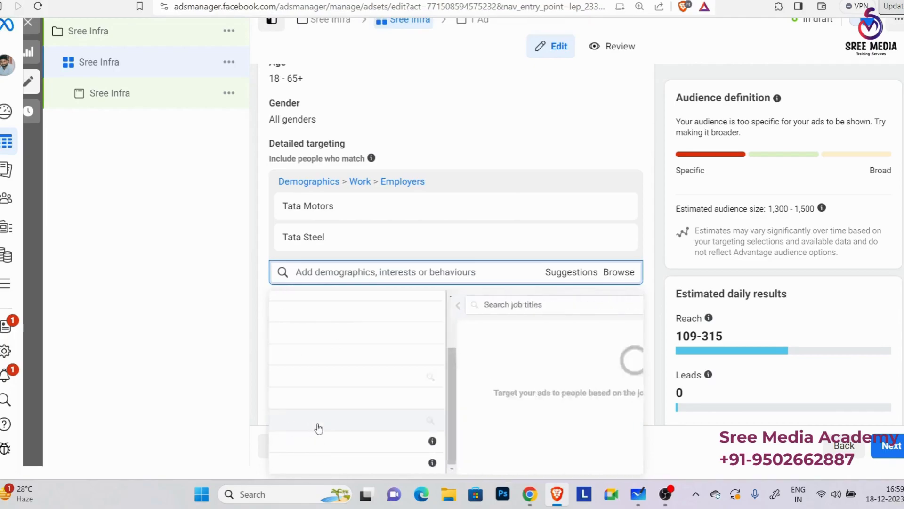
pyautogui.click(358, 305)
pyautogui.write('software')
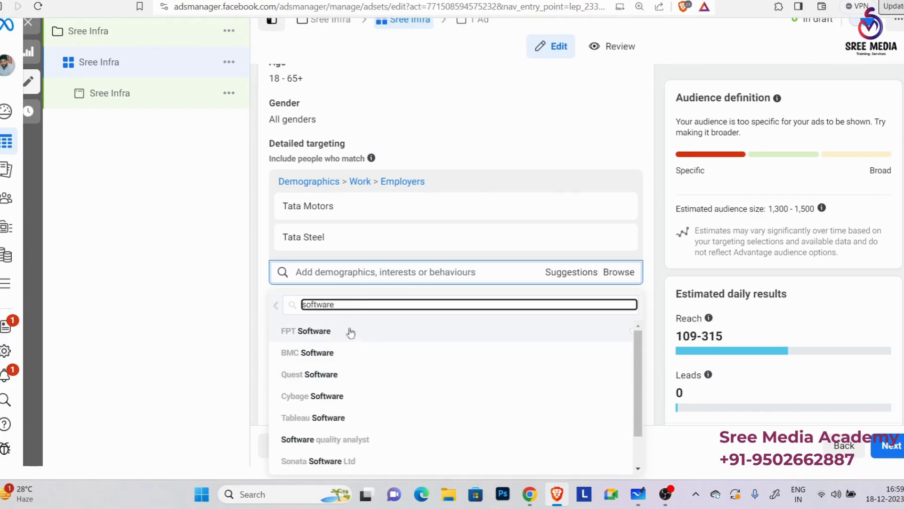
pyautogui.write(' engineer')
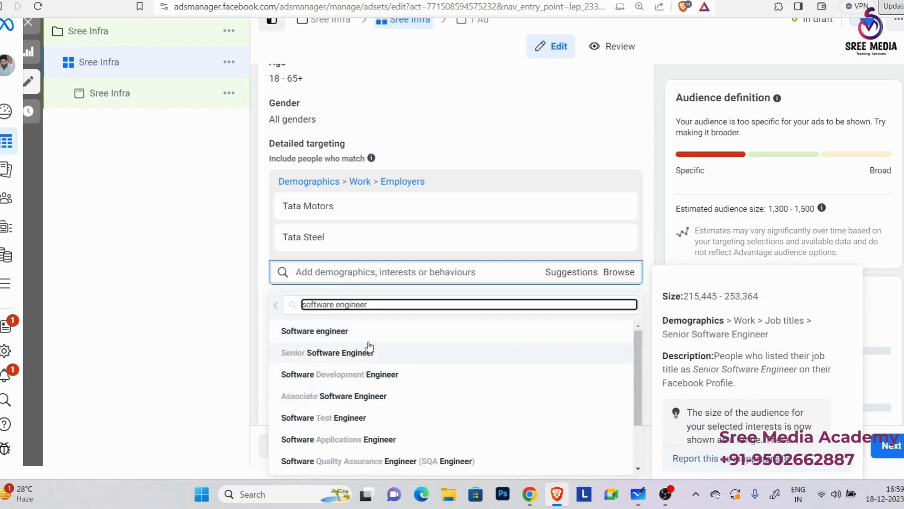
pyautogui.scroll(-2, 375, 354)
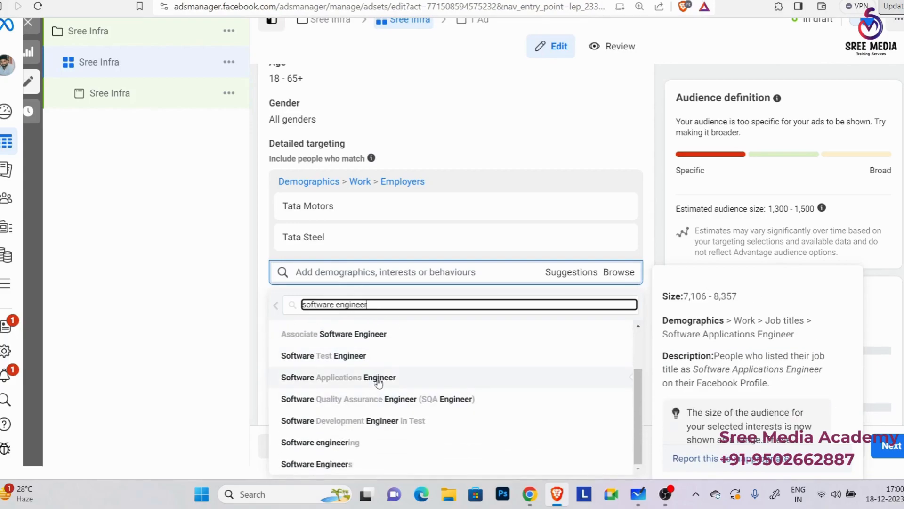
pyautogui.scroll(2, 378, 382)
pyautogui.click(263, 321)
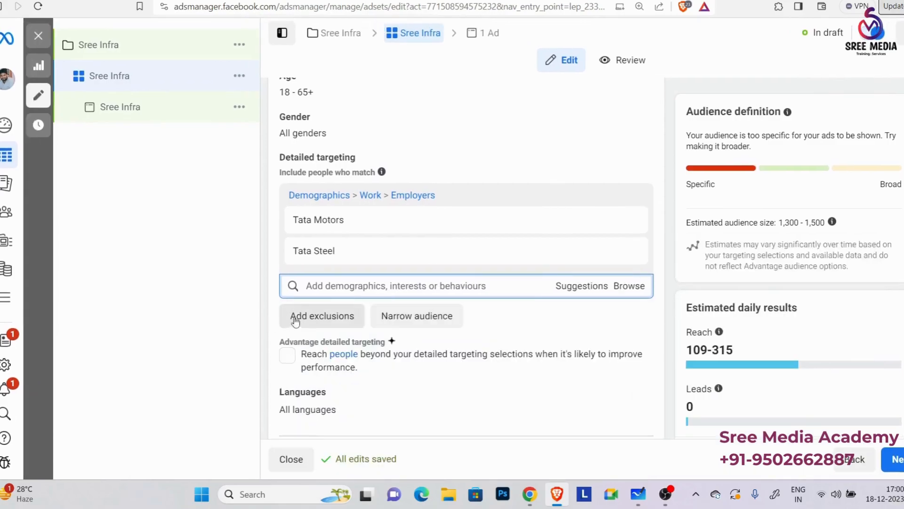
# Examine the Industries options under the Work demographics, including company size, legal services and management.
pyautogui.click(591, 288)
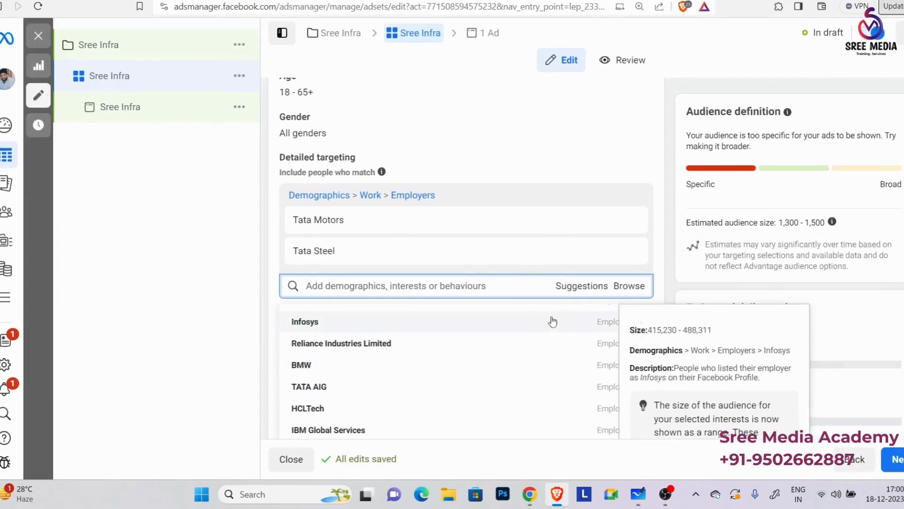
pyautogui.click(629, 286)
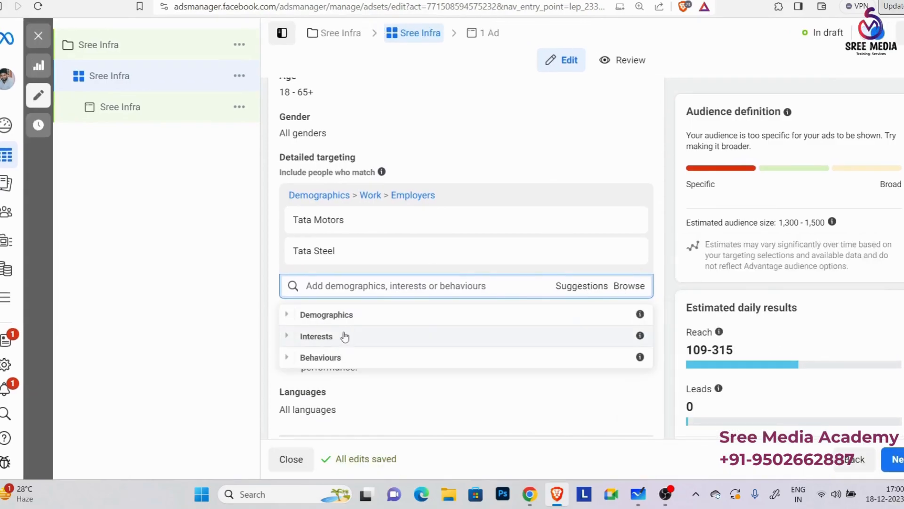
pyautogui.click(287, 318)
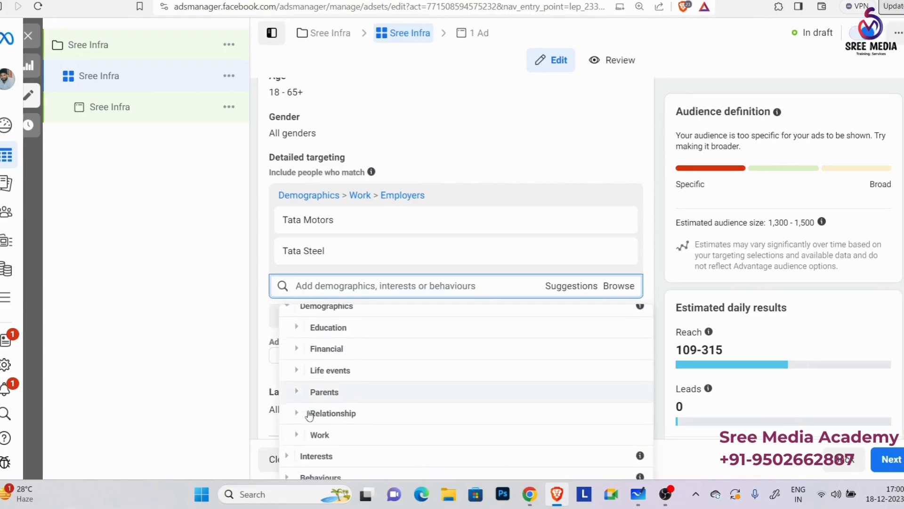
pyautogui.click(292, 436)
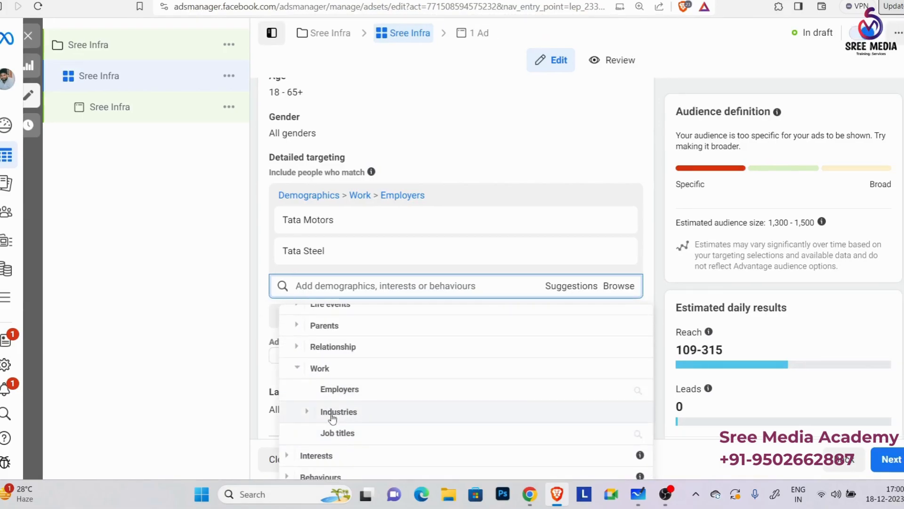
pyautogui.click(306, 413)
pyautogui.scroll(-6, 373, 415)
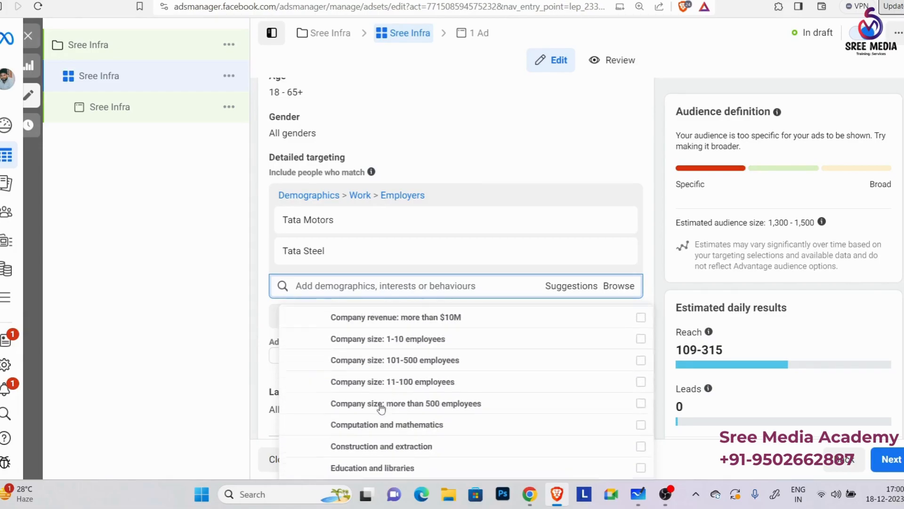
pyautogui.scroll(-9, 384, 405)
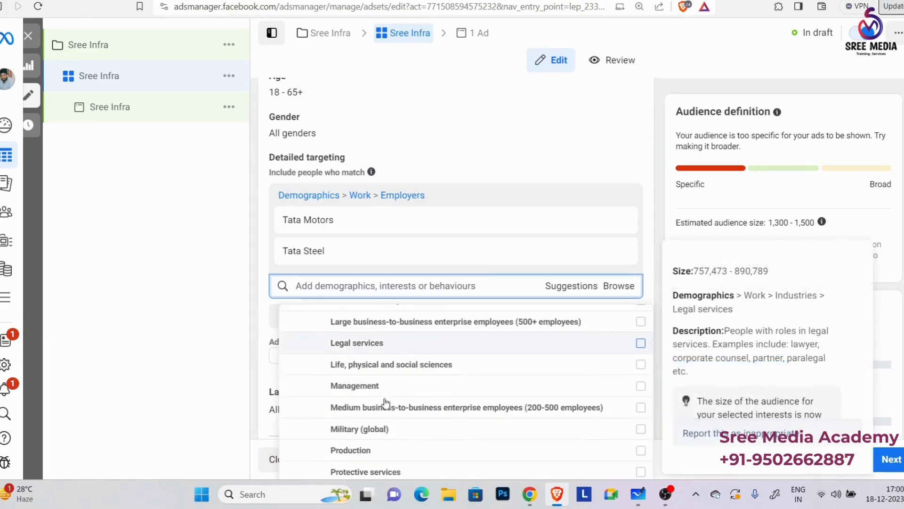
pyautogui.scroll(1, 386, 403)
pyautogui.scroll(-2, 386, 403)
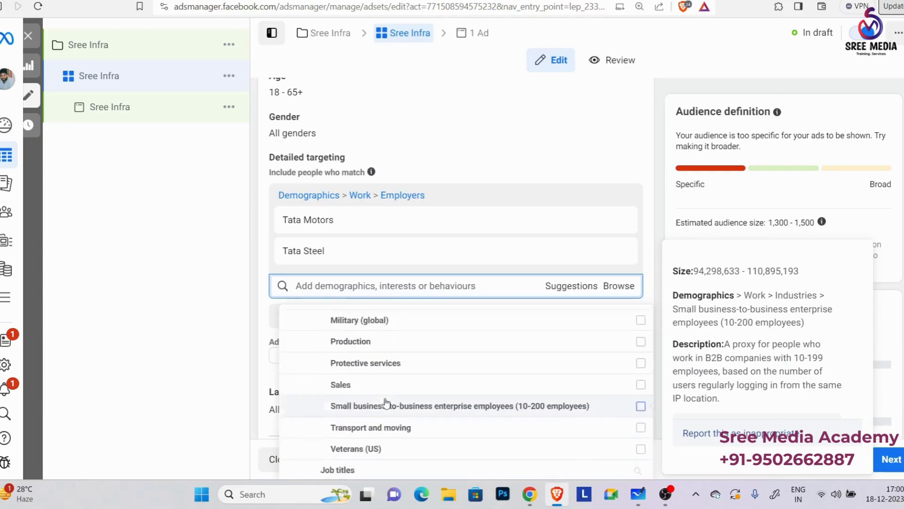
pyautogui.scroll(4, 385, 410)
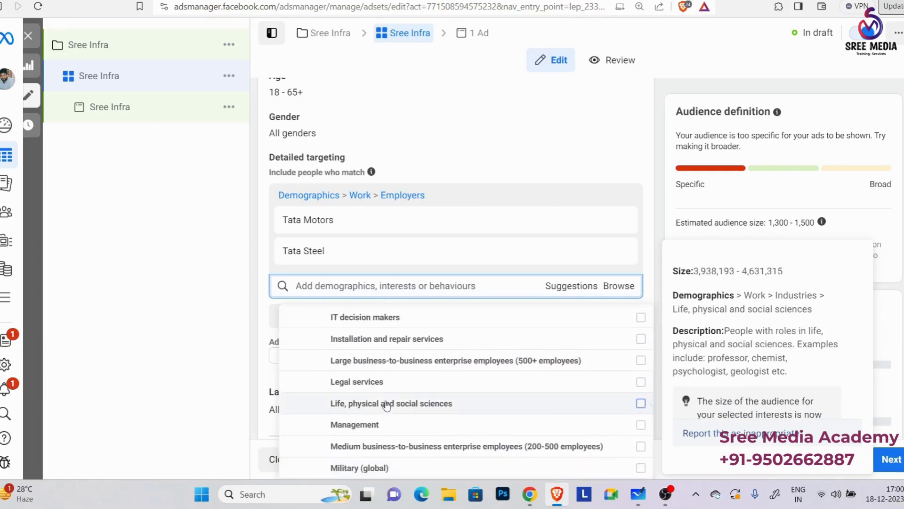
pyautogui.scroll(-1, 384, 415)
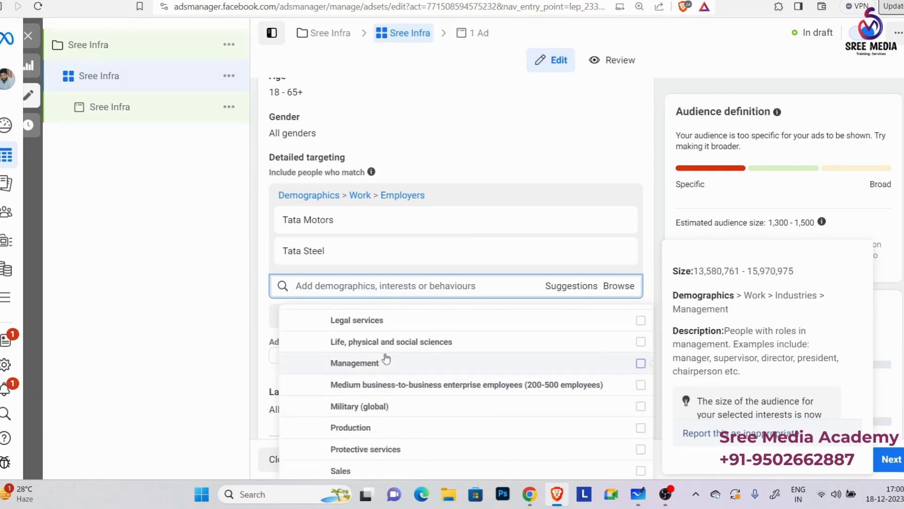
pyautogui.scroll(3, 381, 377)
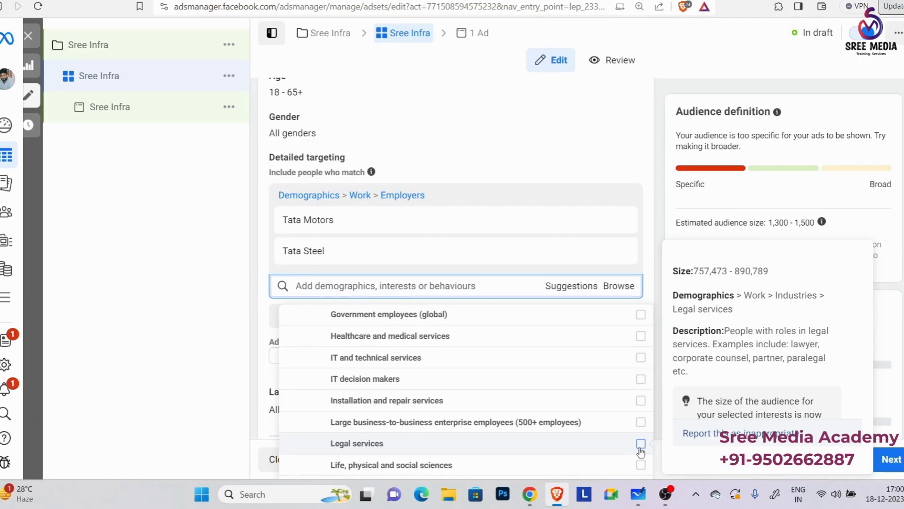
pyautogui.scroll(5, 454, 375)
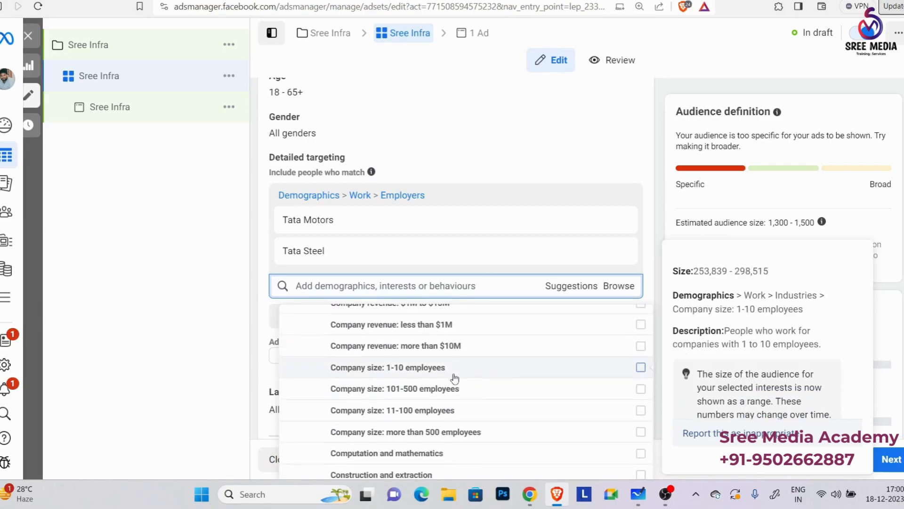
pyautogui.scroll(-3, 445, 389)
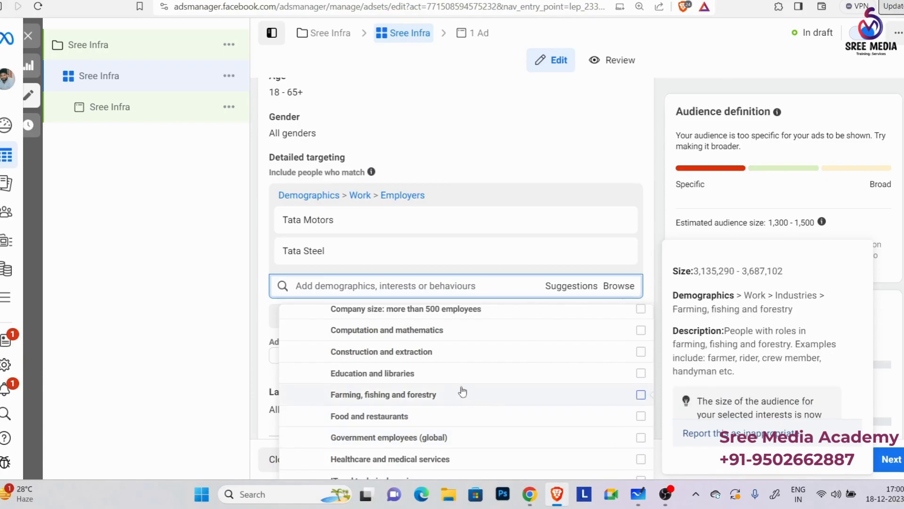
pyautogui.scroll(4, 452, 380)
pyautogui.scroll(8, 444, 375)
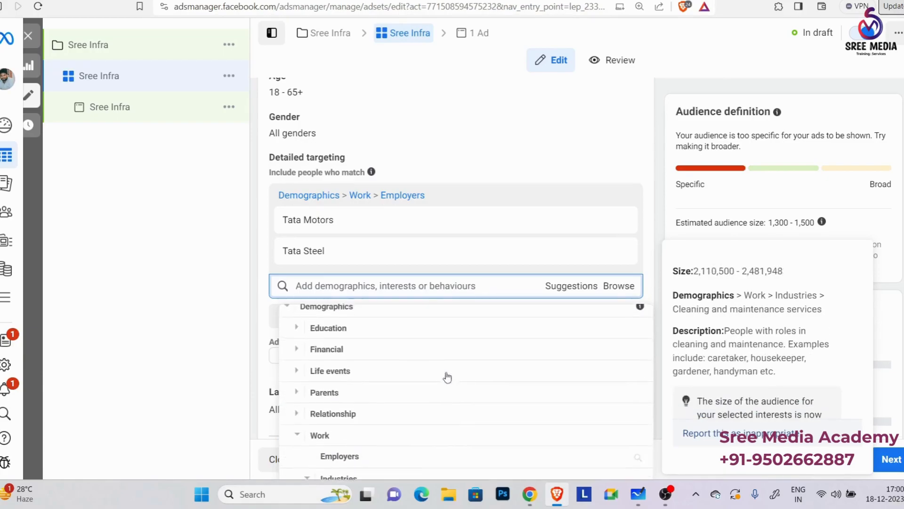
pyautogui.click(297, 444)
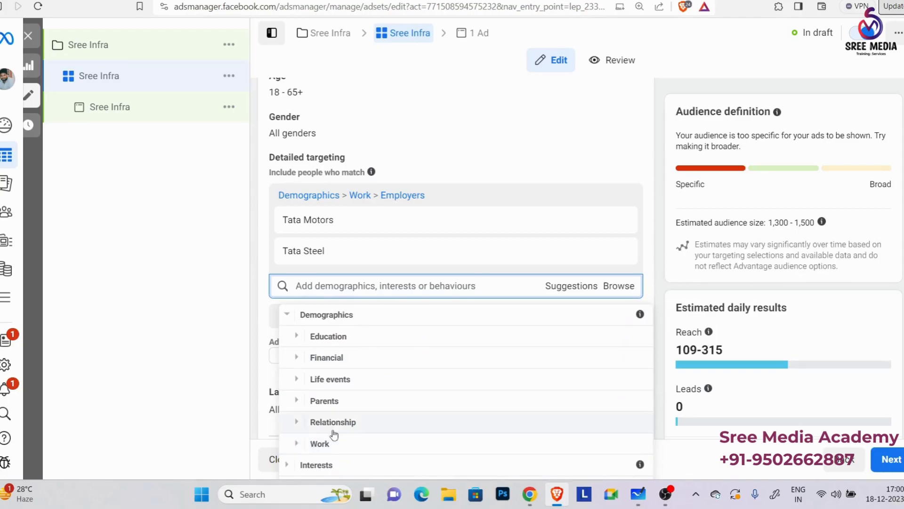
# Examine the Interests targeting categories, from Business and industry to Technology.
pyautogui.scroll(-1, 287, 454)
pyautogui.click(287, 455)
pyautogui.scroll(-2, 400, 425)
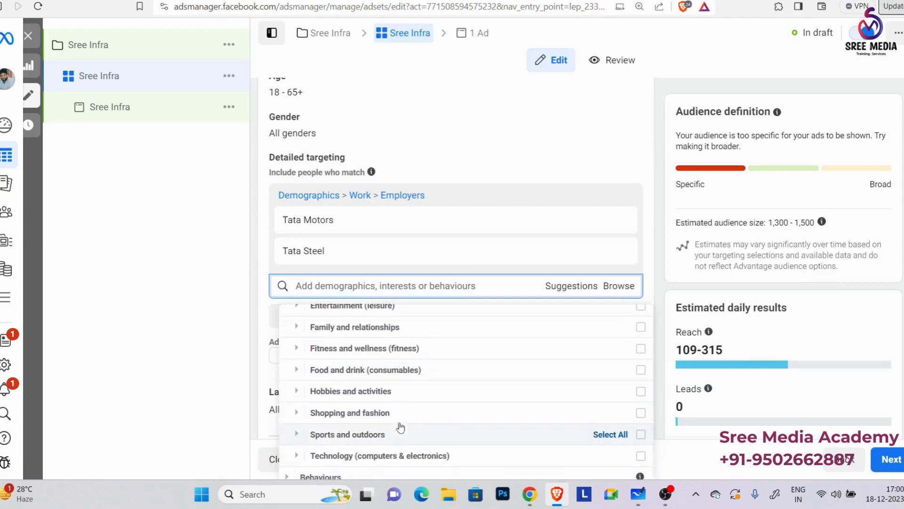
pyautogui.scroll(1, 356, 380)
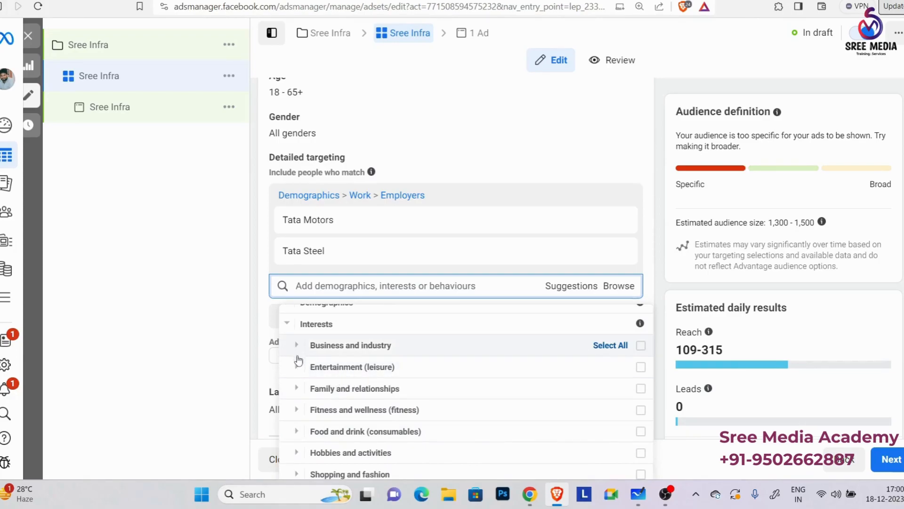
pyautogui.scroll(-1, 302, 372)
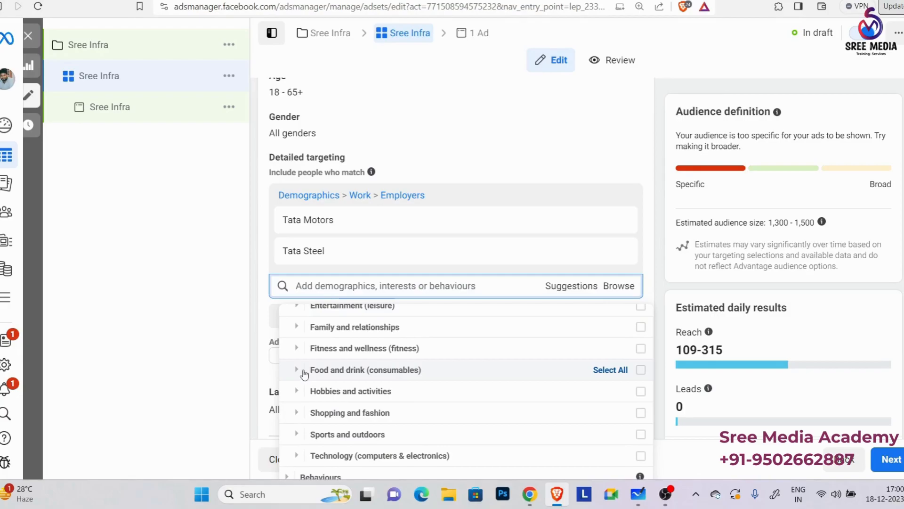
pyautogui.scroll(1, 303, 417)
pyautogui.scroll(-1, 336, 387)
pyautogui.scroll(-1, 339, 401)
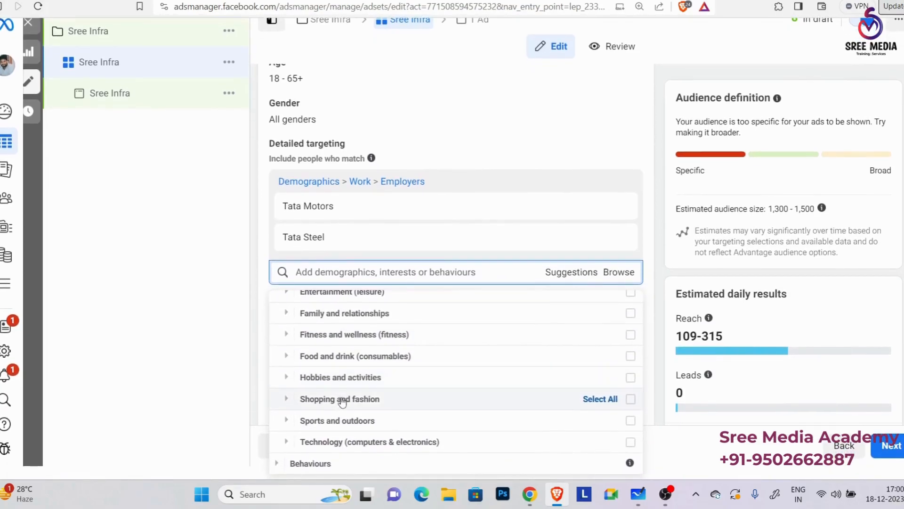
# Examine the Behaviours targeting categories, including the Anniversary, Consumer classification and Ex-pats options.
pyautogui.click(293, 463)
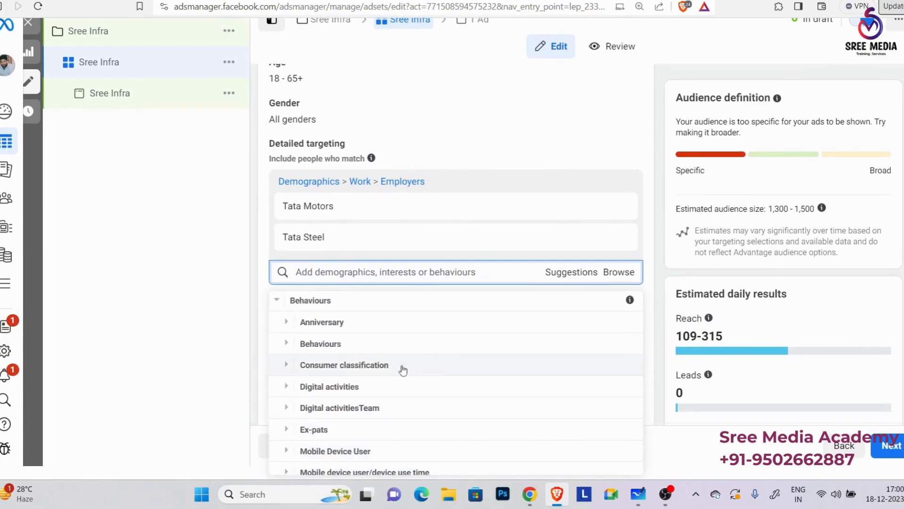
pyautogui.click(286, 324)
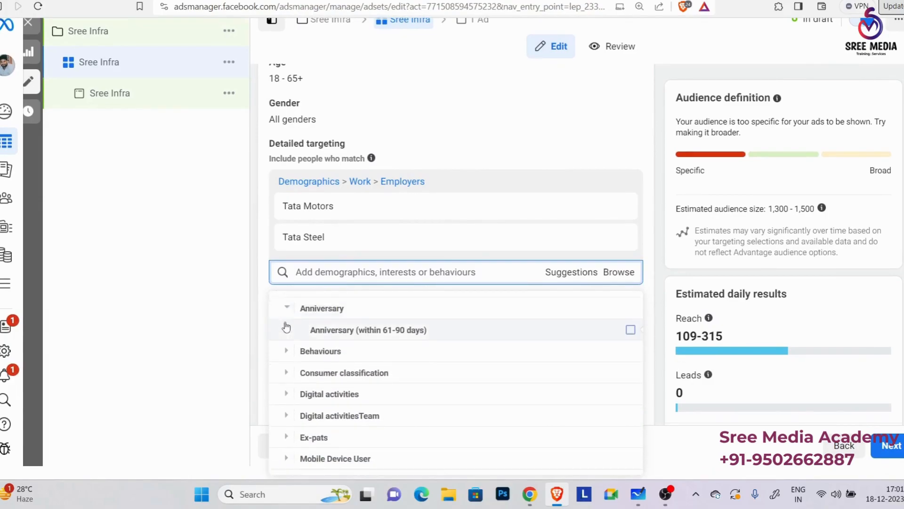
pyautogui.click(286, 343)
pyautogui.click(287, 352)
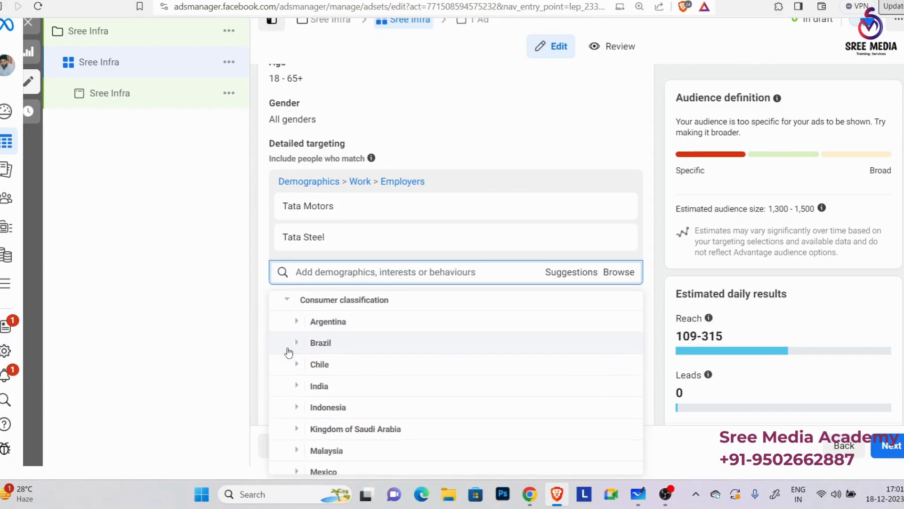
pyautogui.scroll(-3, 301, 381)
pyautogui.scroll(-4, 302, 377)
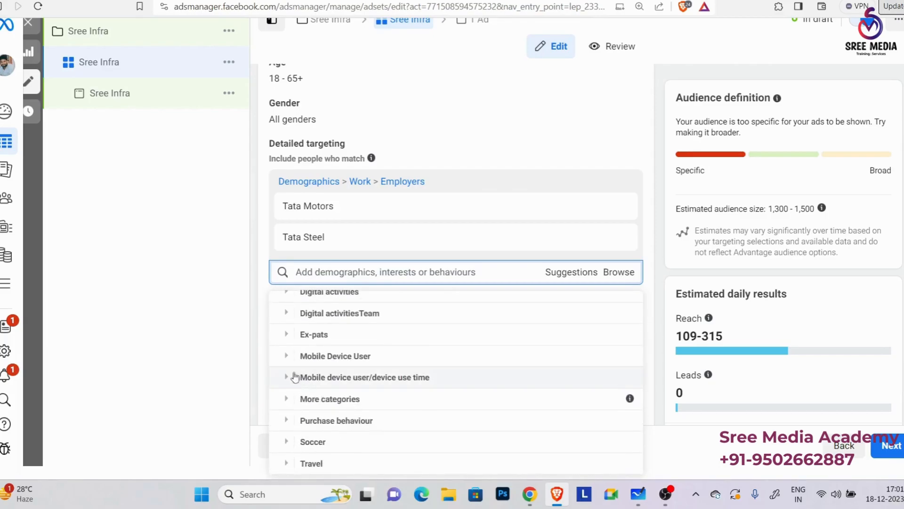
pyautogui.scroll(3, 290, 357)
pyautogui.scroll(-3, 288, 372)
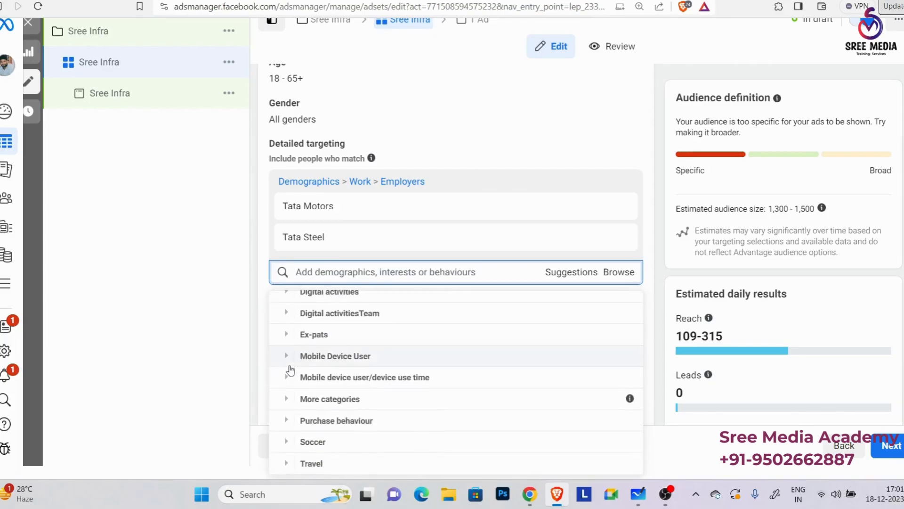
pyautogui.click(287, 334)
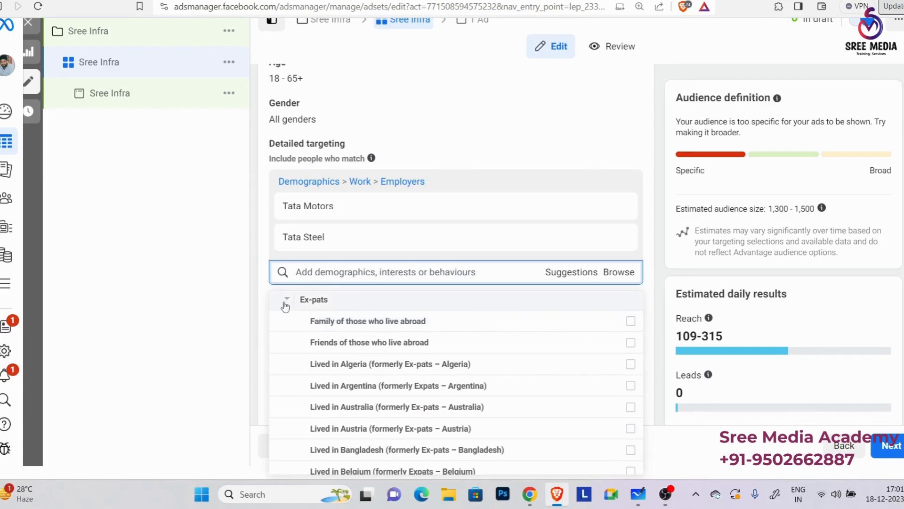
# Remove the employers Tata Motors and Tata Steel from the ad set's detailed targeting.
pyautogui.moveTo(589, 216)
pyautogui.click(619, 207)
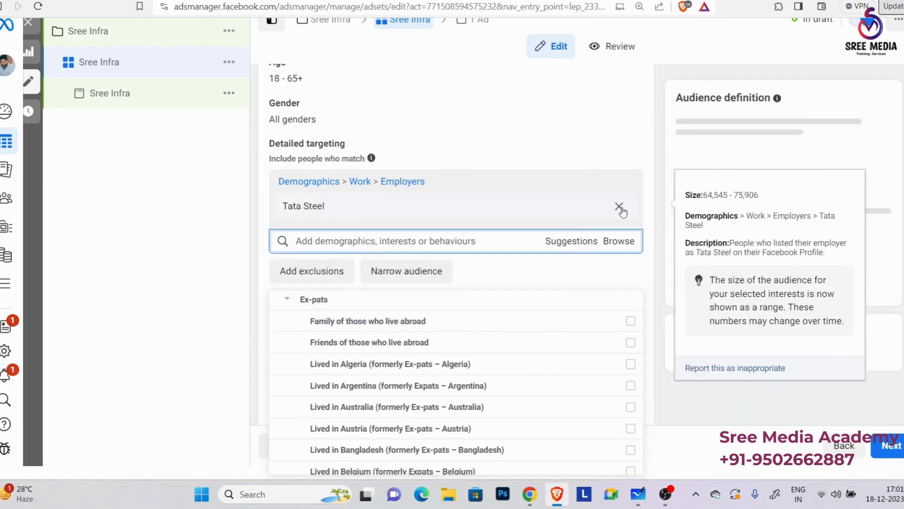
pyautogui.click(619, 207)
# Examine the countries offered in the Ex-pats behaviours list without adding any.
pyautogui.scroll(-6, 355, 371)
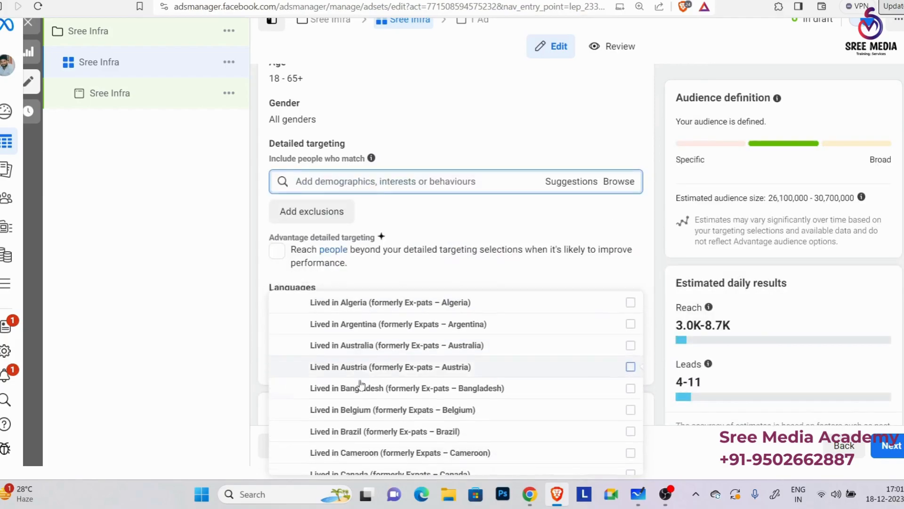
pyautogui.scroll(-10, 357, 404)
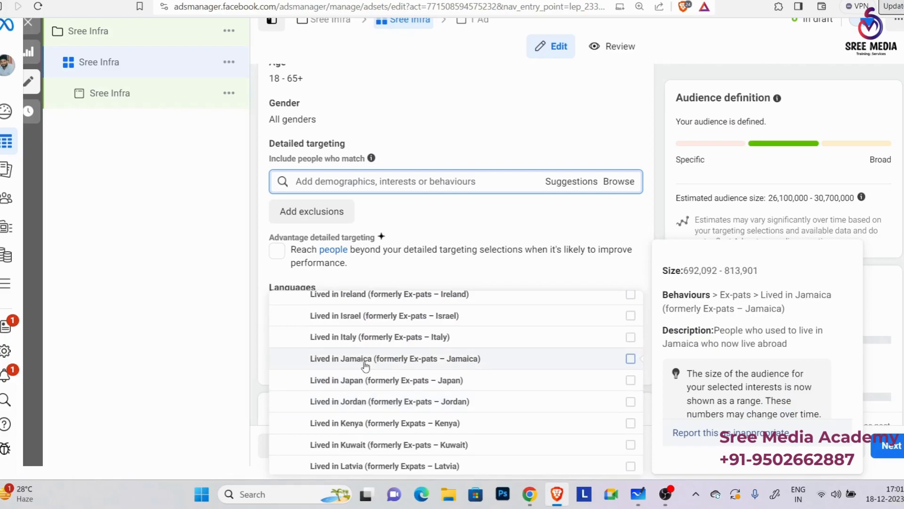
pyautogui.scroll(-9, 358, 367)
pyautogui.scroll(-8, 370, 377)
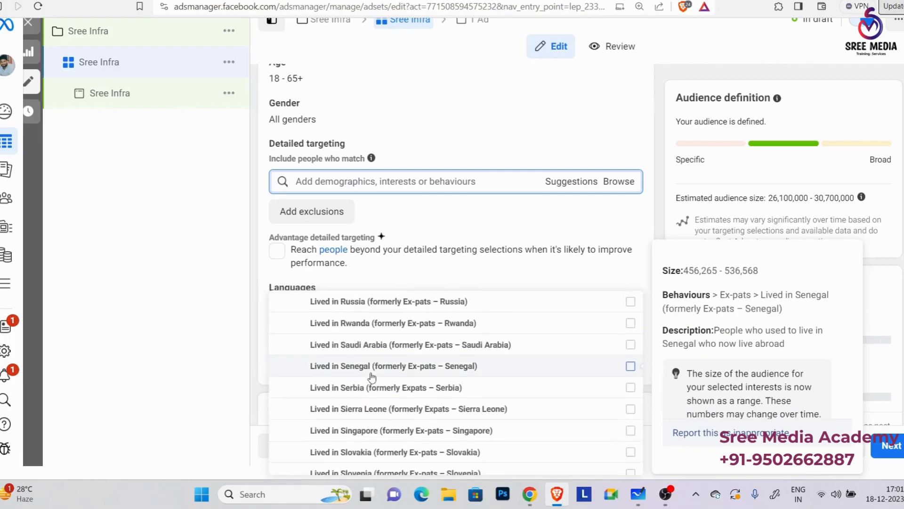
pyautogui.click(262, 348)
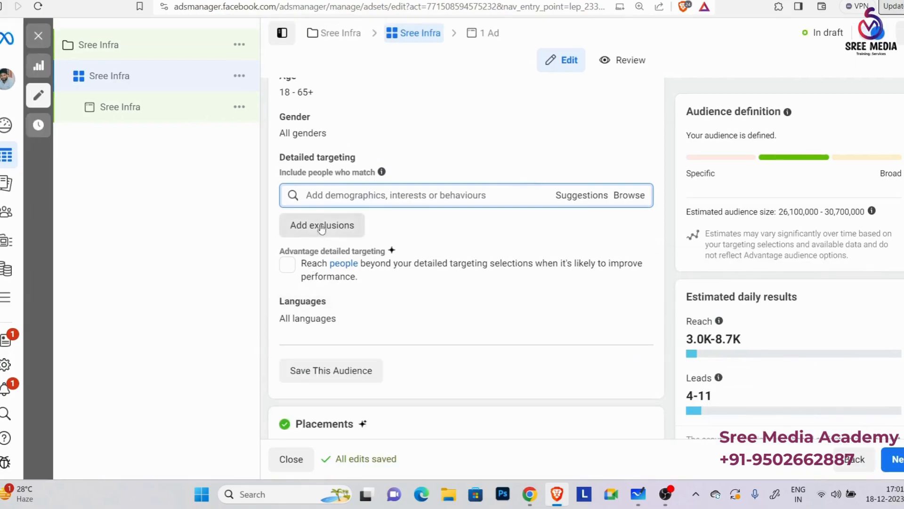
# Examine the More categories and Purchase behaviour groups under Behaviours, including the description of Engaged shoppers.
pyautogui.click(584, 195)
pyautogui.scroll(-3, 571, 231)
pyautogui.click(629, 195)
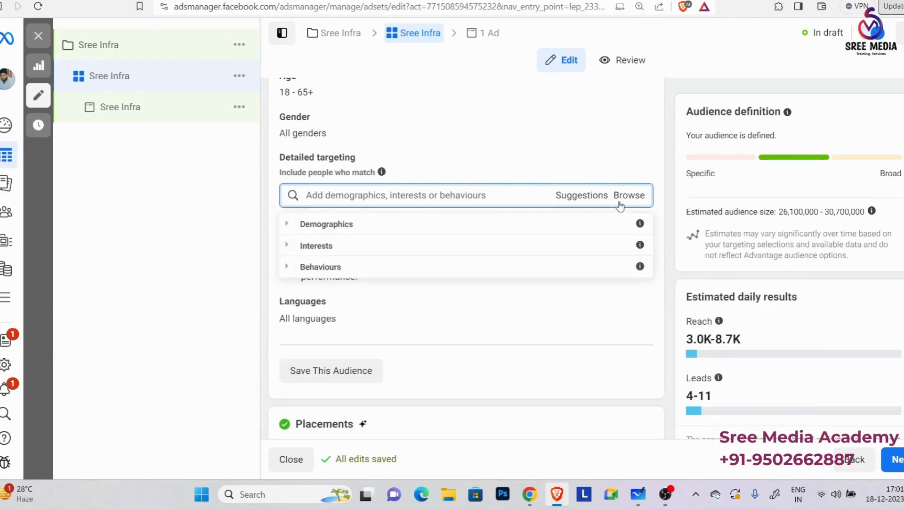
pyautogui.click(293, 266)
pyautogui.scroll(-2, 327, 327)
pyautogui.scroll(-1, 321, 327)
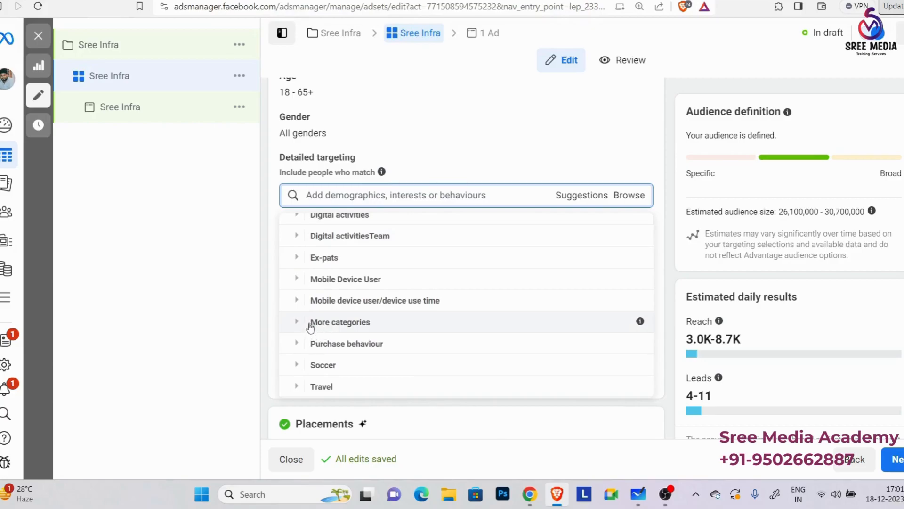
pyautogui.click(294, 324)
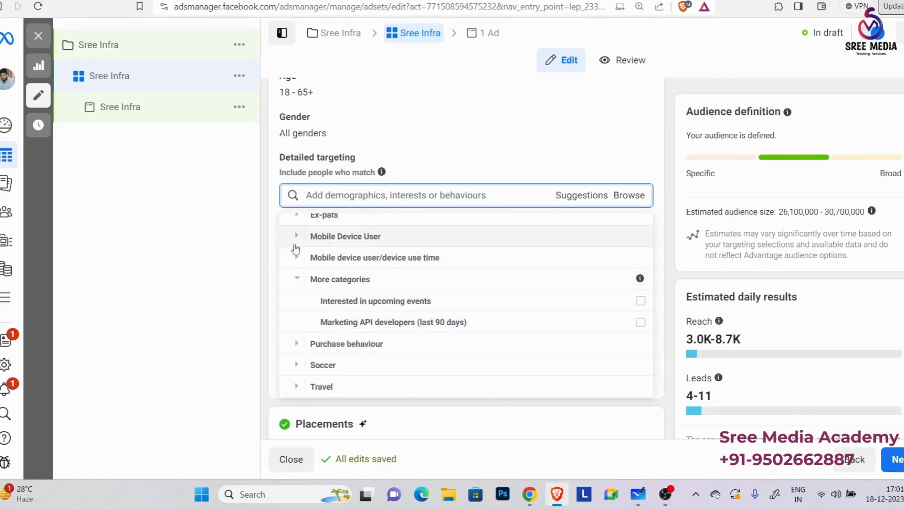
pyautogui.click(296, 345)
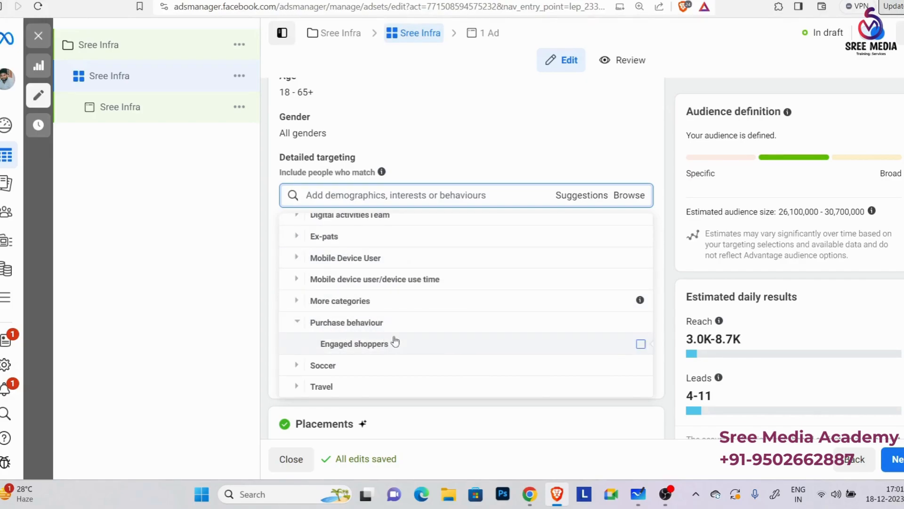
pyautogui.moveTo(644, 346)
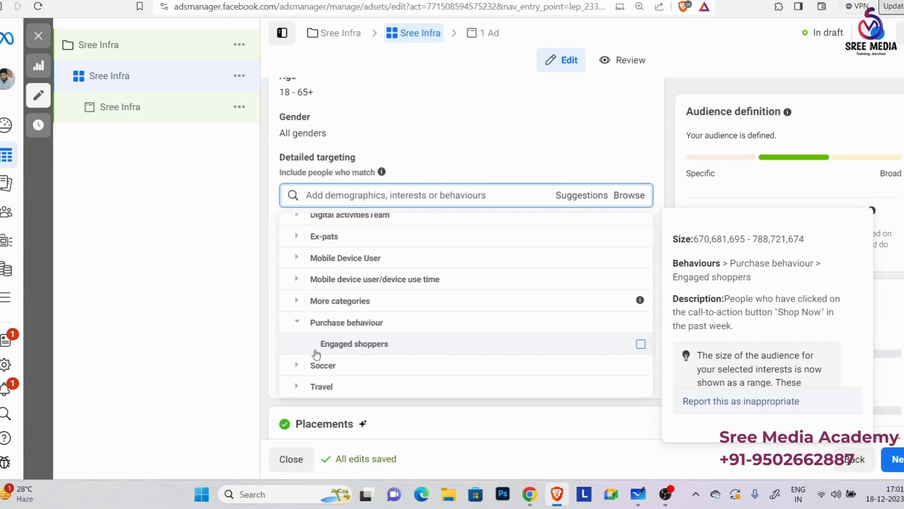
pyautogui.click(267, 312)
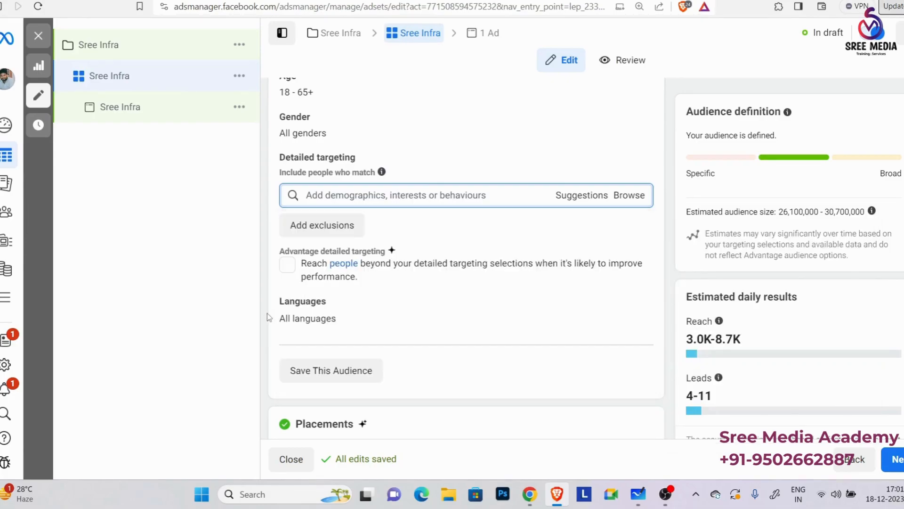
# Review the three main detailed targeting categories and the suggested targeting options without adding any.
pyautogui.click(630, 196)
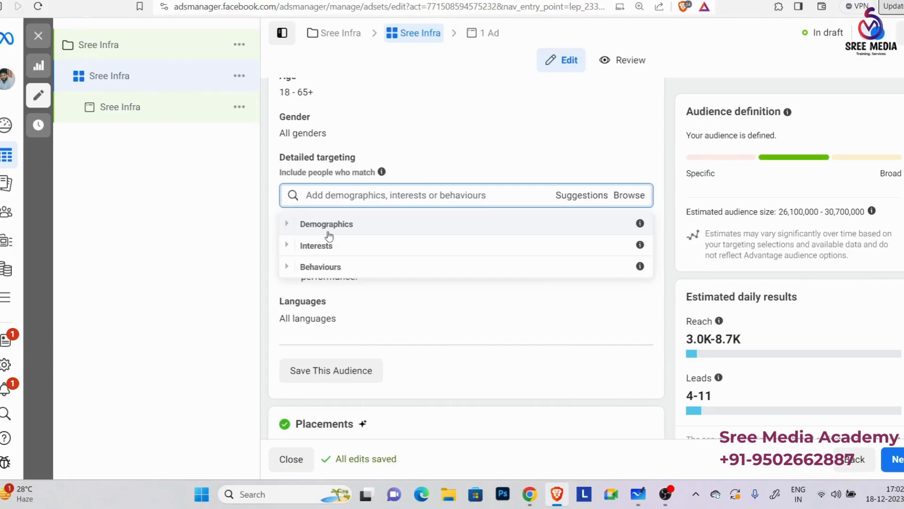
pyautogui.click(263, 256)
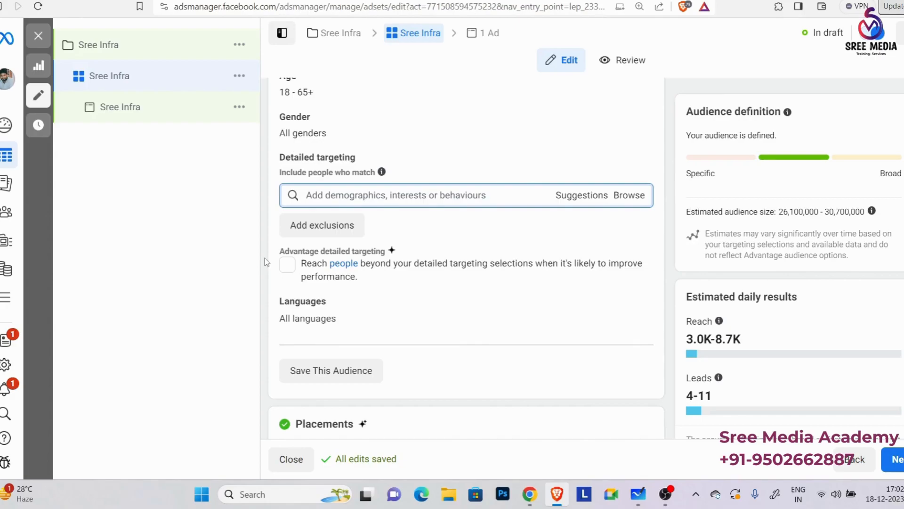
pyautogui.click(571, 196)
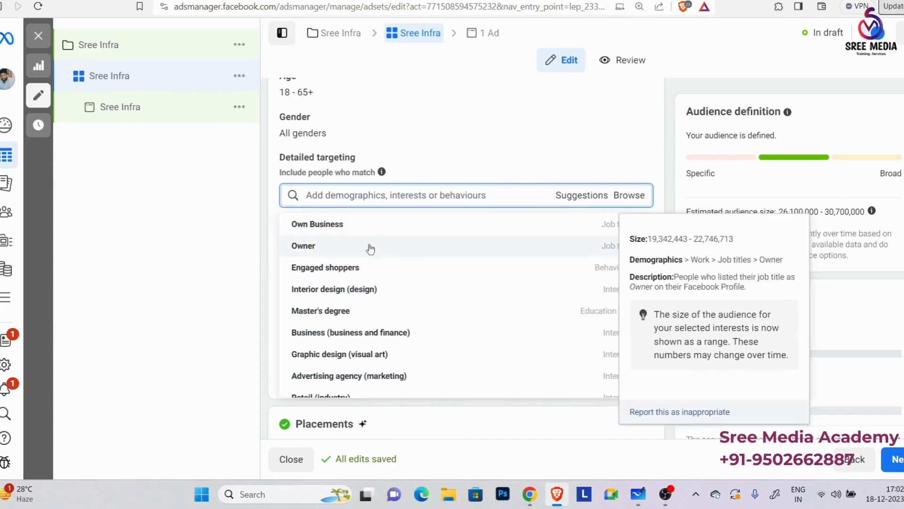
pyautogui.click(273, 240)
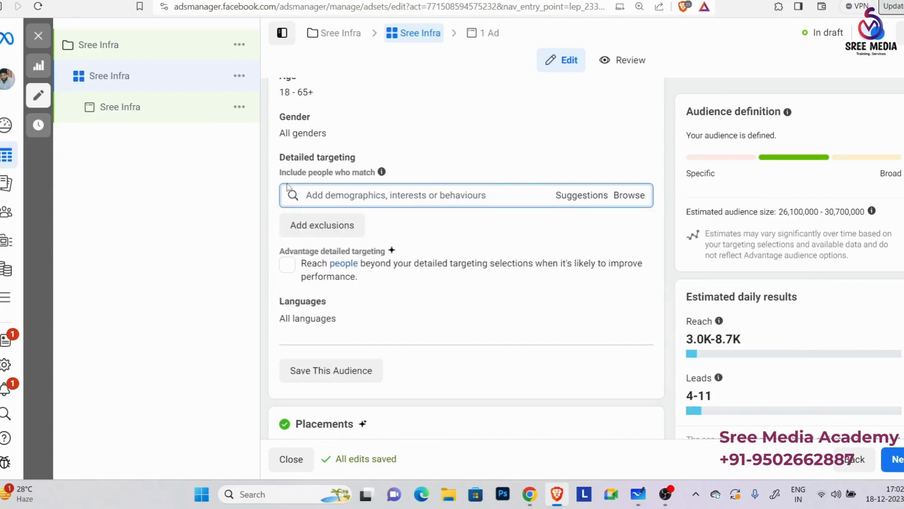
# Show the additional Placements options of the ad set and open the placement controls for editing.
pyautogui.scroll(-2, 263, 216)
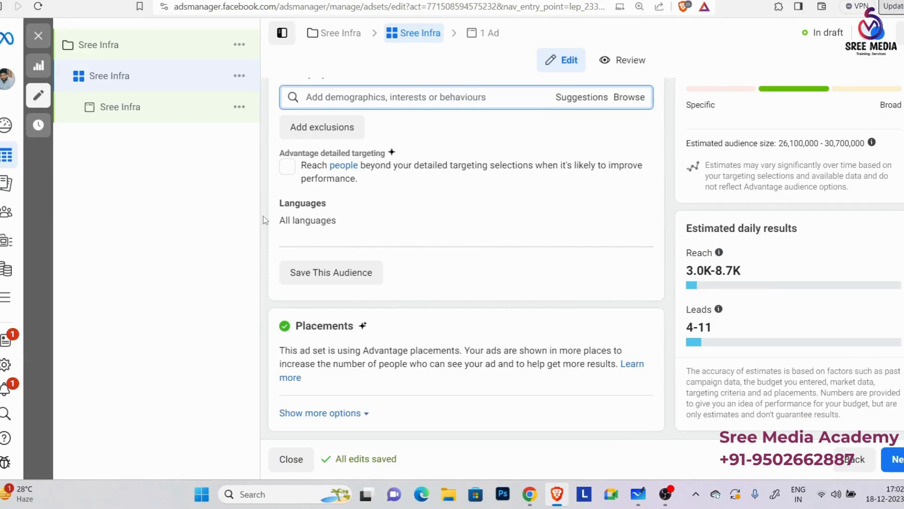
pyautogui.click(319, 413)
pyautogui.scroll(-2, 401, 352)
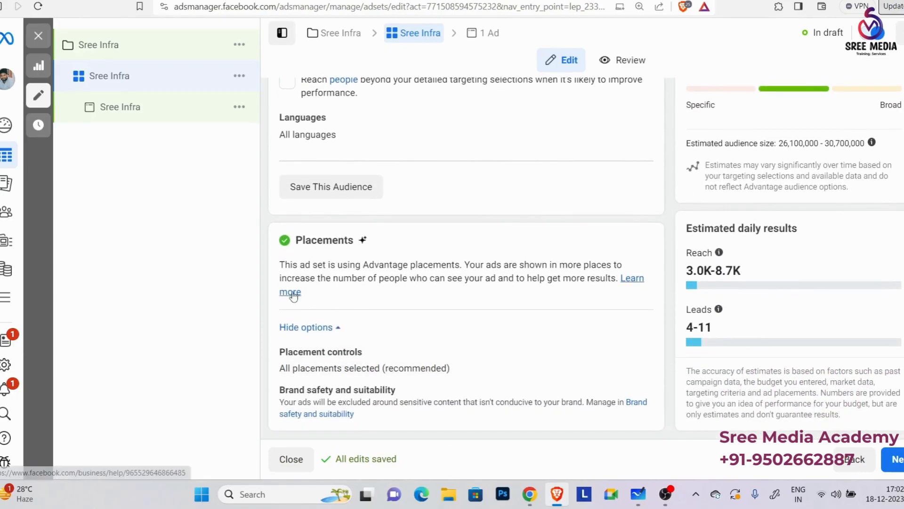
pyautogui.click(313, 328)
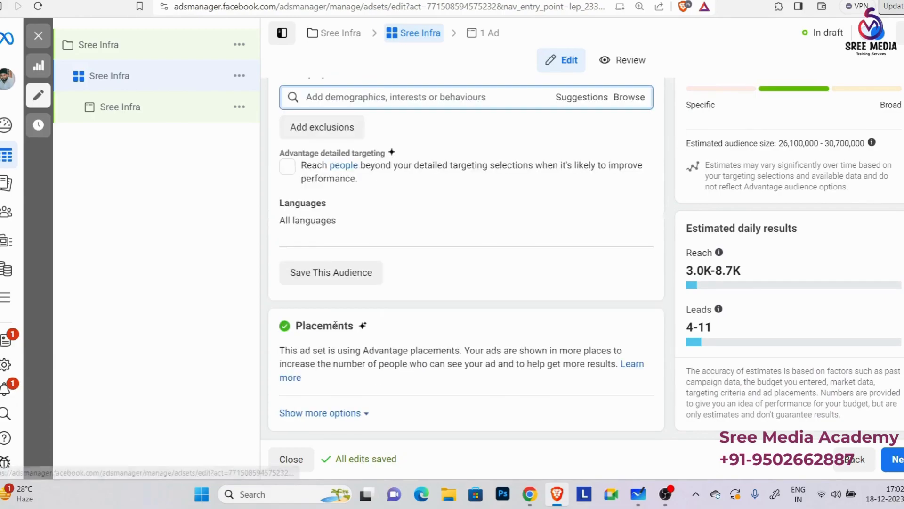
pyautogui.click(357, 412)
pyautogui.scroll(-2, 452, 347)
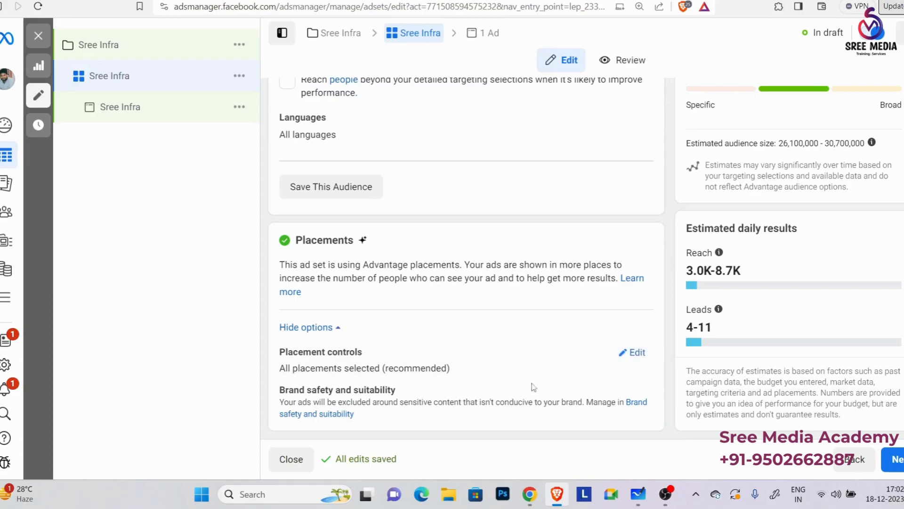
pyautogui.click(632, 352)
pyautogui.scroll(-2, 489, 347)
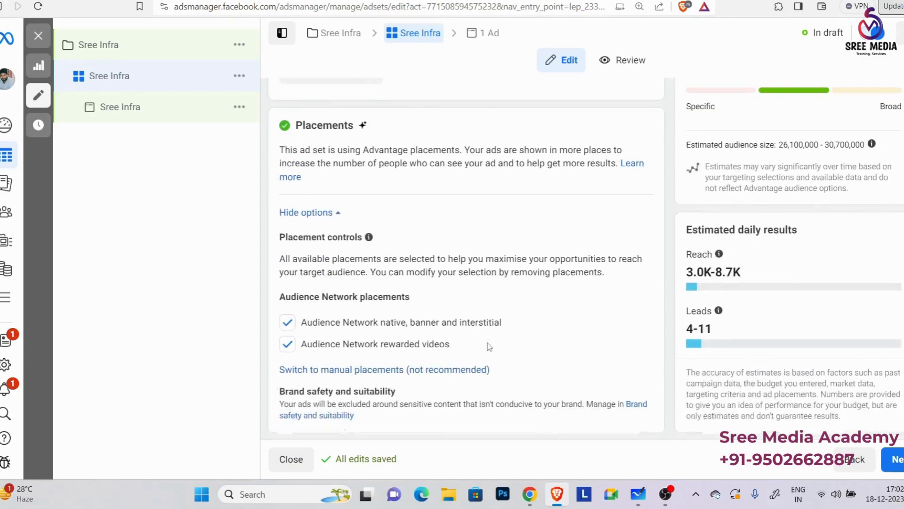
# Switch the ad set to manual placements and review the available platforms and placements.
pyautogui.moveTo(298, 326)
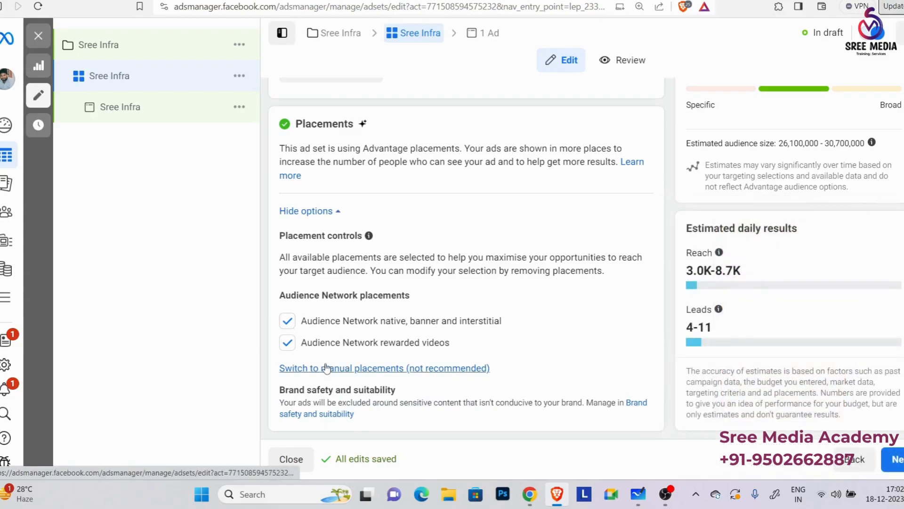
pyautogui.click(326, 367)
pyautogui.scroll(-3, 298, 264)
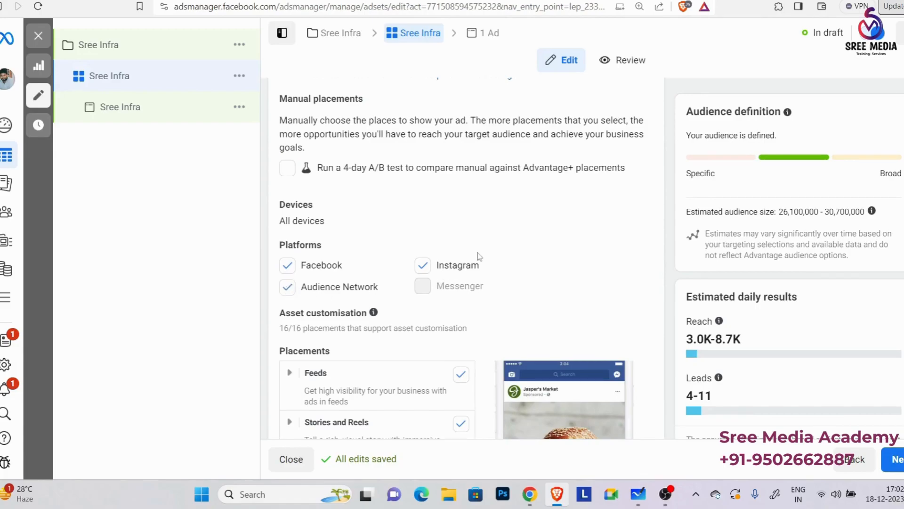
pyautogui.scroll(-5, 480, 241)
pyautogui.scroll(8, 471, 300)
pyautogui.scroll(10, 471, 299)
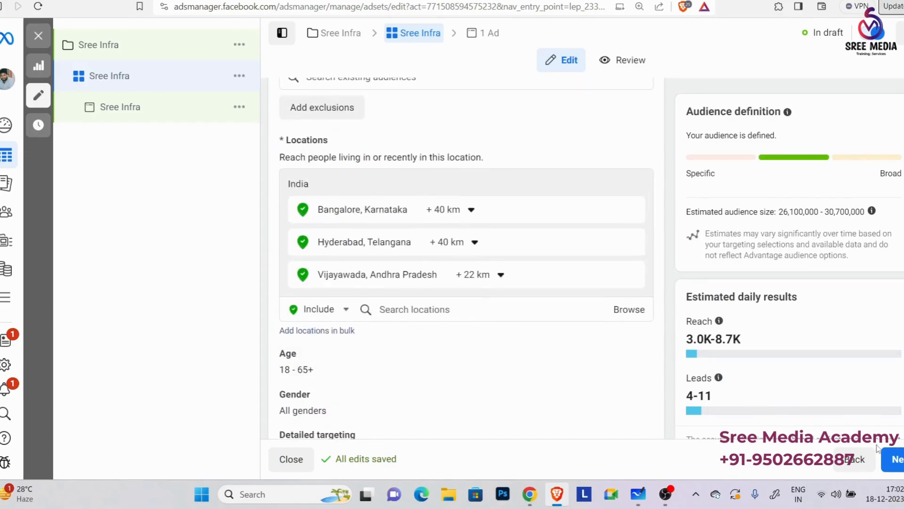
# Proceed to the Sree Infra ad and review its Instagram account choices and ad format settings.
pyautogui.click(895, 458)
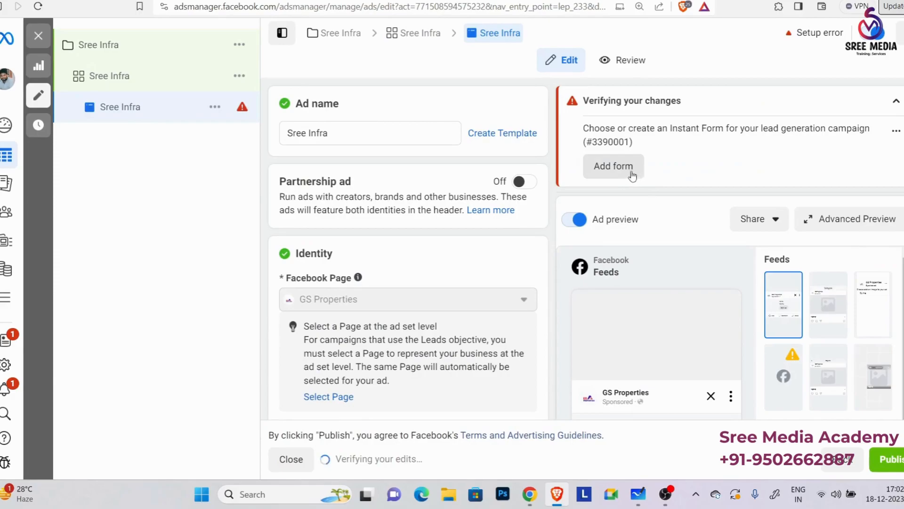
pyautogui.scroll(-3, 445, 258)
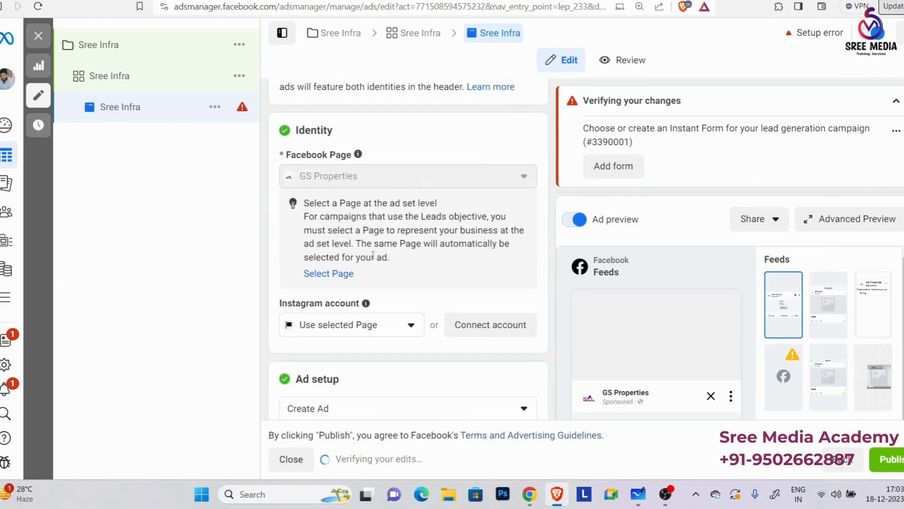
pyautogui.click(398, 328)
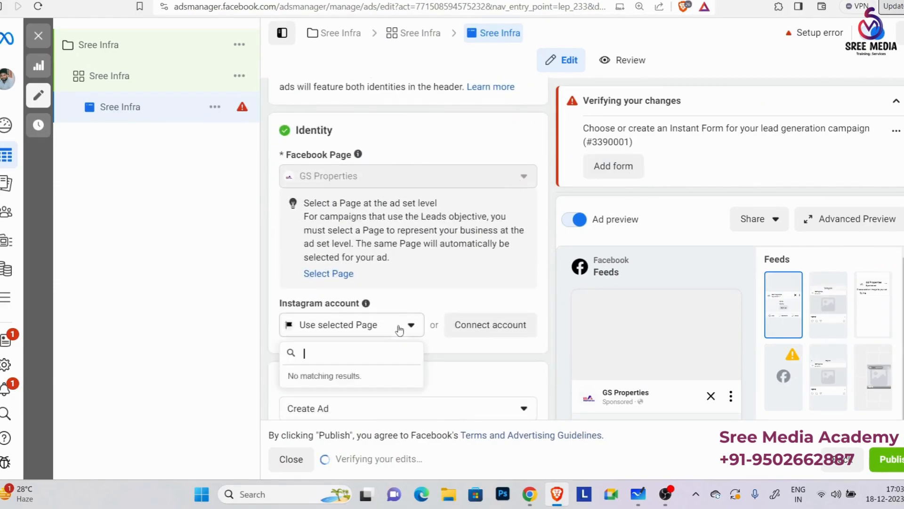
pyautogui.click(471, 296)
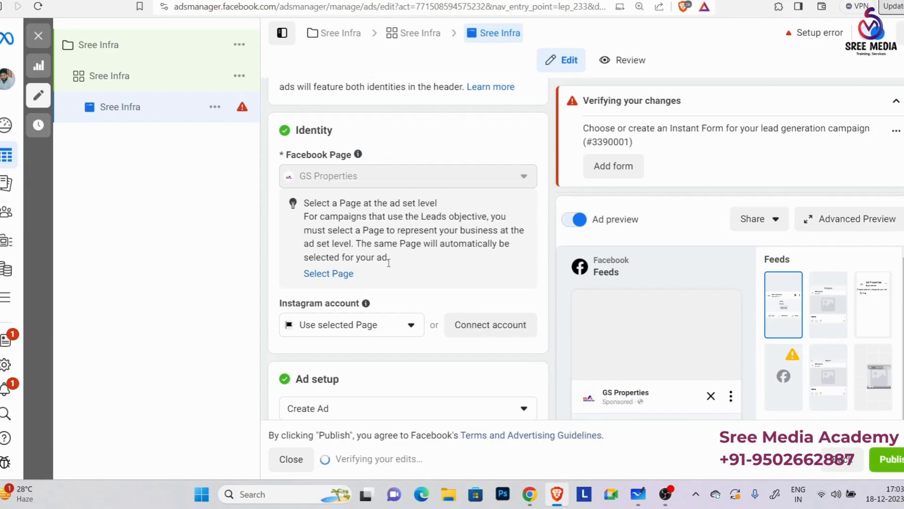
pyautogui.scroll(-5, 403, 264)
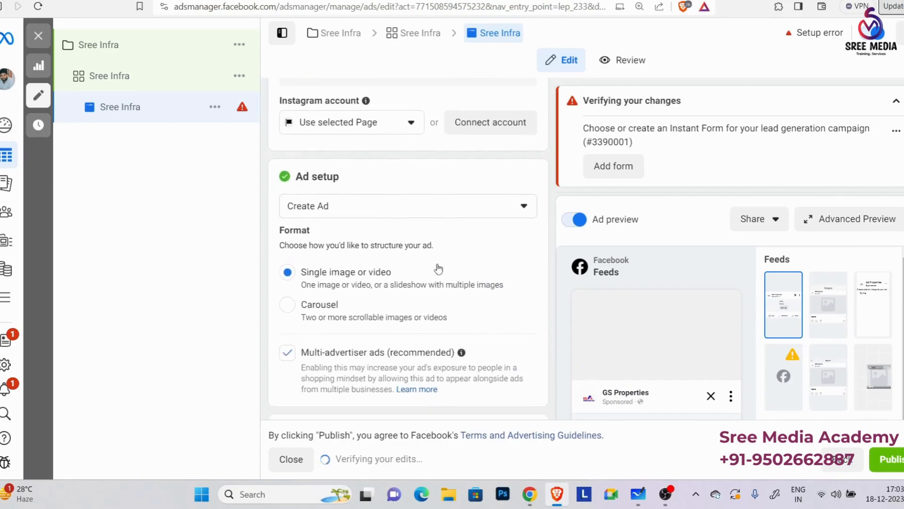
# Return to the ad set to check its Facebook Page selection, budget and audience, and go back to the ad.
pyautogui.scroll(4, 422, 165)
pyautogui.click(346, 213)
pyautogui.scroll(-5, 363, 274)
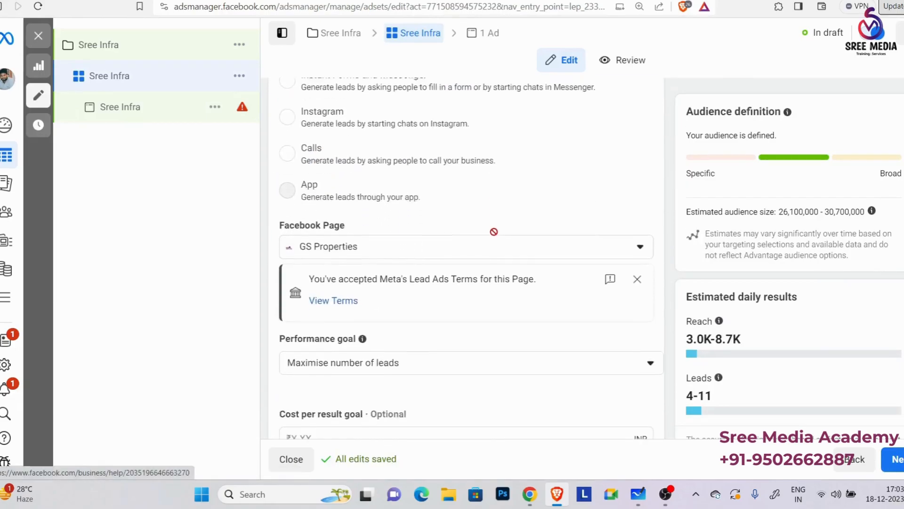
pyautogui.click(637, 255)
pyautogui.scroll(-10, 637, 255)
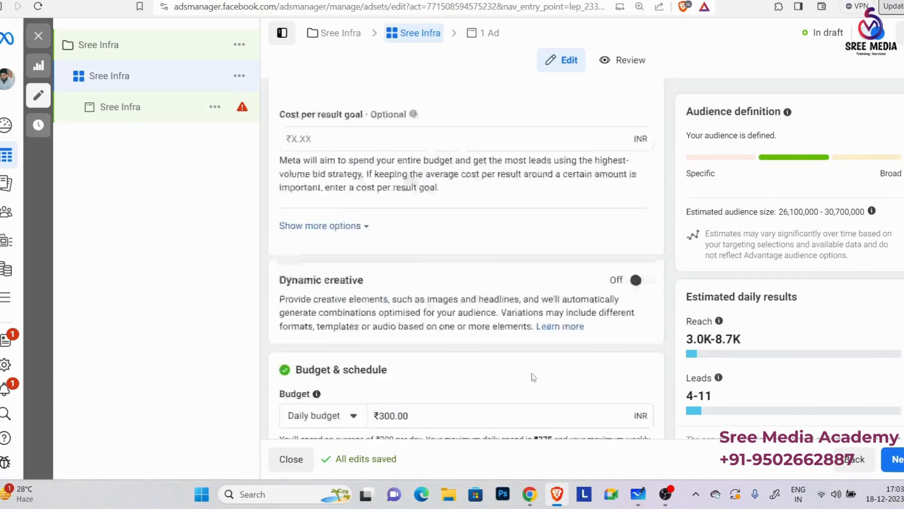
pyautogui.scroll(-5, 462, 259)
pyautogui.click(893, 460)
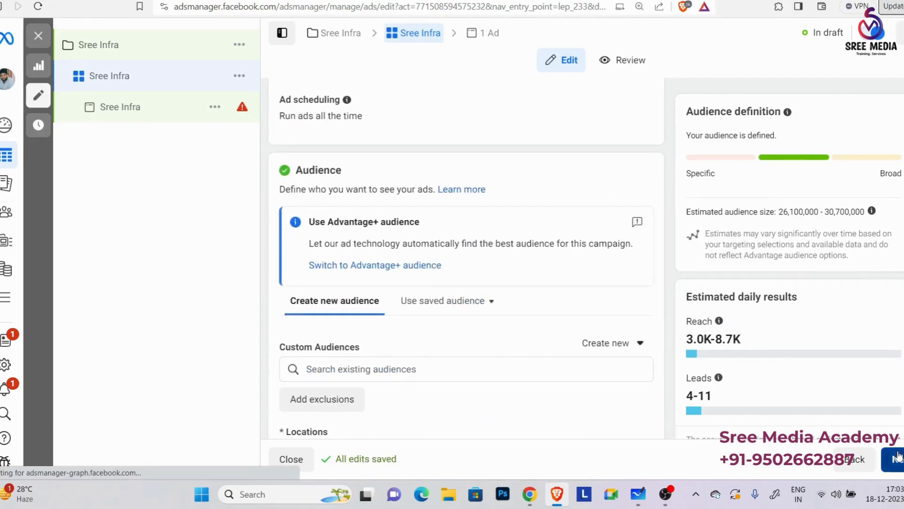
# Open the image selection for the media of the Sree Infra ad's creative.
pyautogui.scroll(-5, 409, 257)
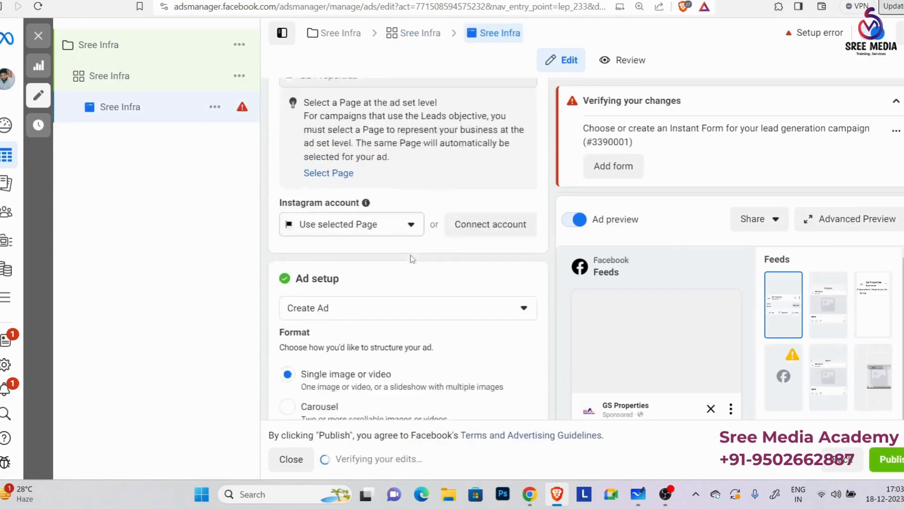
pyautogui.click(403, 140)
pyautogui.click(418, 197)
pyautogui.scroll(-6, 430, 224)
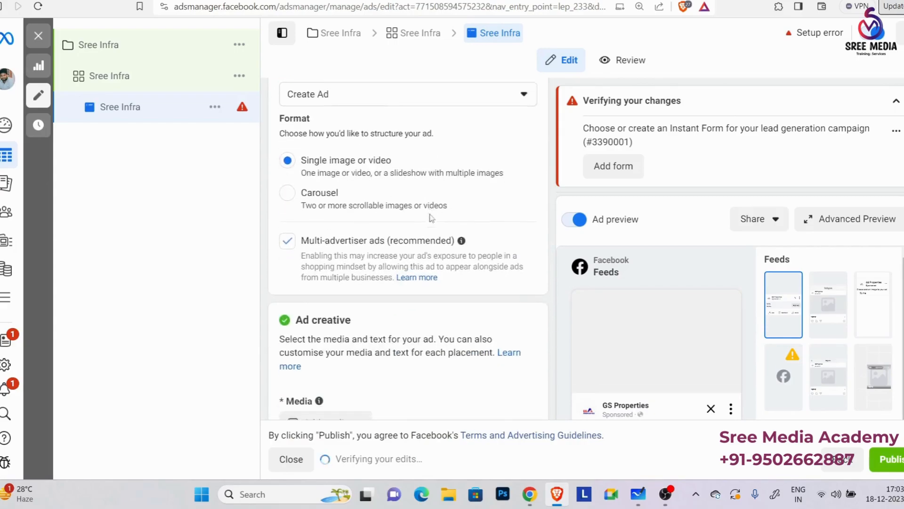
pyautogui.click(340, 249)
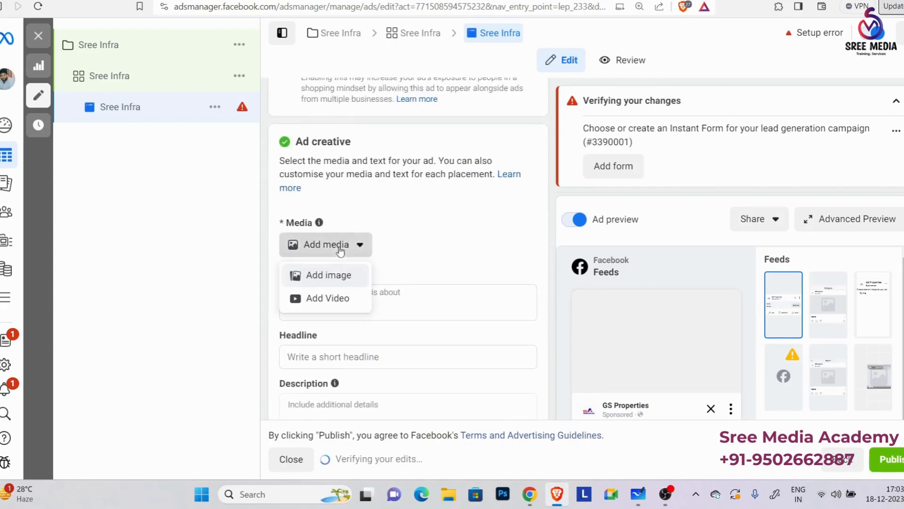
pyautogui.click(337, 275)
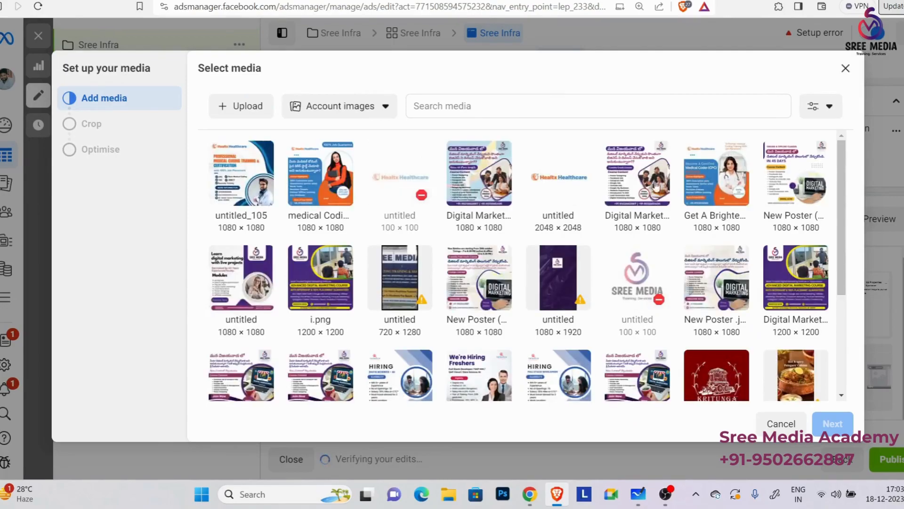
# Browse the account, Instagram and Page image sources available for the ad, ending on the account images.
pyautogui.moveTo(841, 166); pyautogui.dragTo(848, 141)
pyautogui.click(361, 107)
pyautogui.click(332, 160)
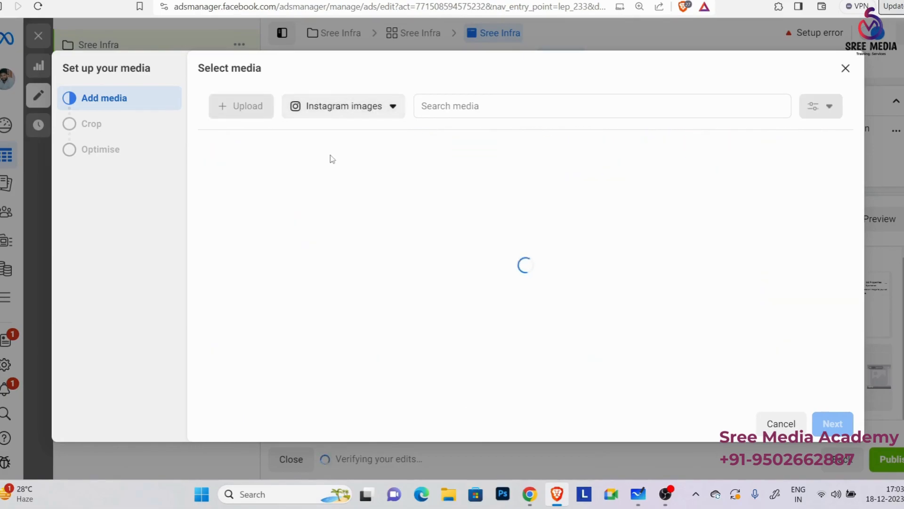
pyautogui.click(345, 109)
pyautogui.click(333, 184)
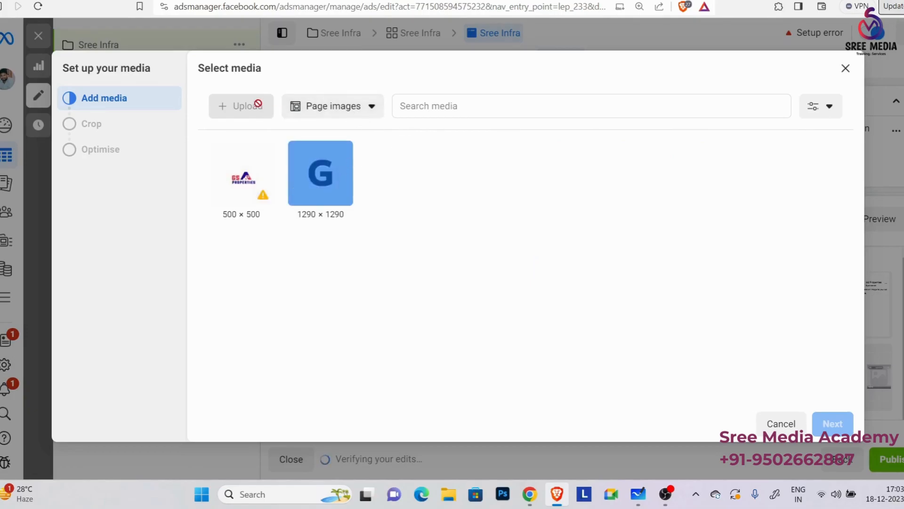
pyautogui.click(344, 111)
pyautogui.click(313, 135)
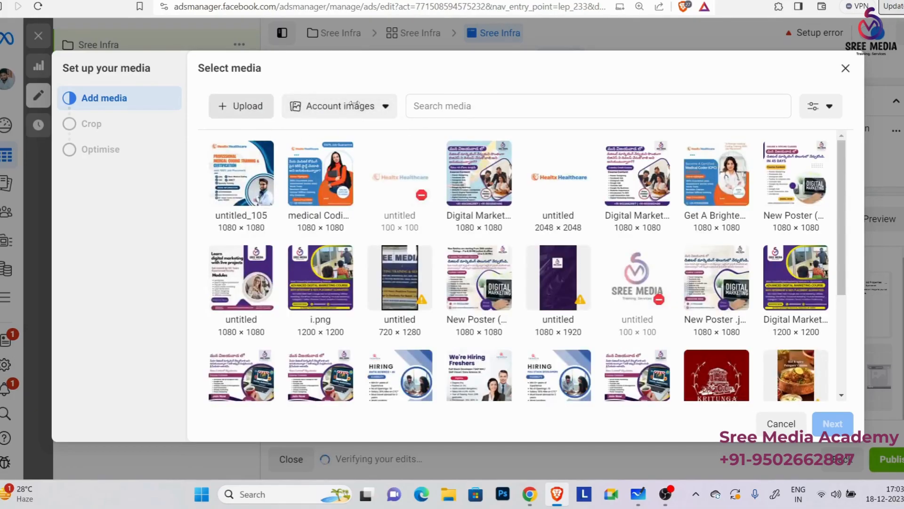
# Upload the "Gated Commubitty" image from the Downloads folder as the ad's media and proceed to cropping.
pyautogui.click(241, 106)
pyautogui.scroll(-3, 449, 66)
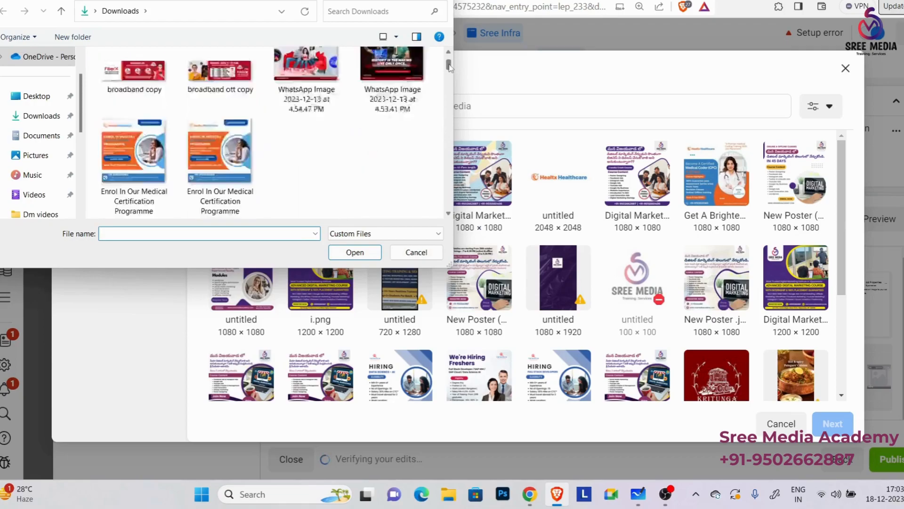
pyautogui.scroll(-3, 450, 67)
pyautogui.moveTo(449, 67); pyautogui.dragTo(449, 76)
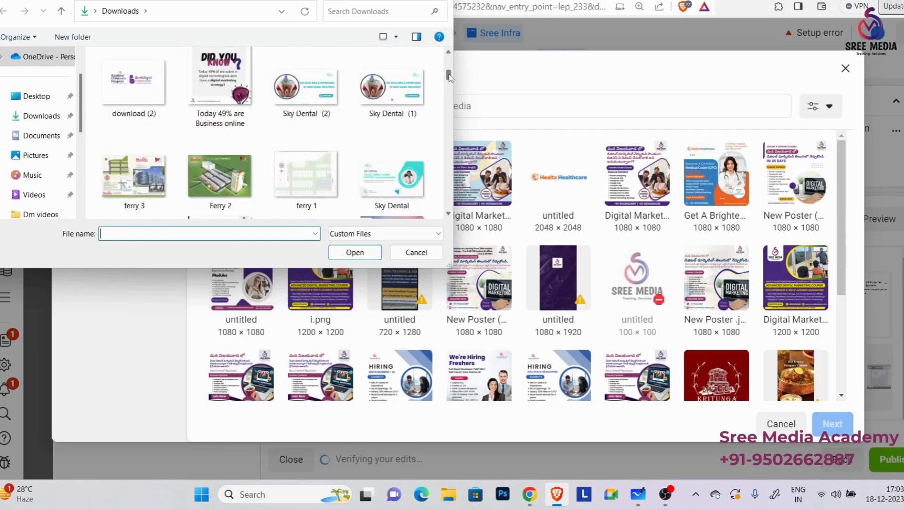
pyautogui.click(449, 213)
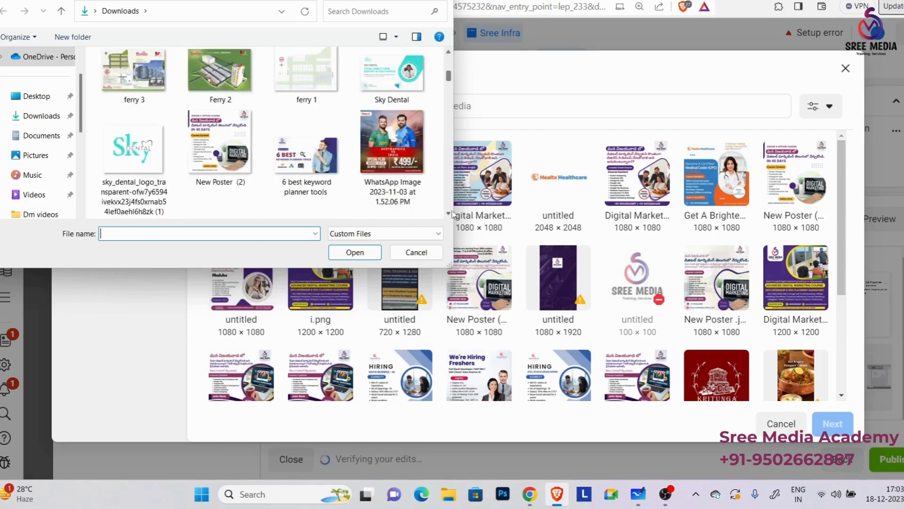
pyautogui.click(450, 213)
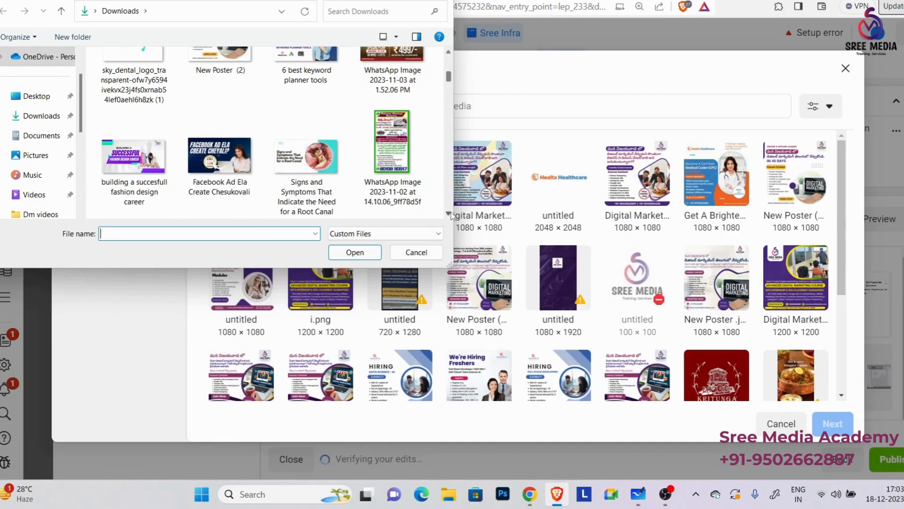
pyautogui.click(450, 213)
pyautogui.click(449, 213)
pyautogui.click(450, 212)
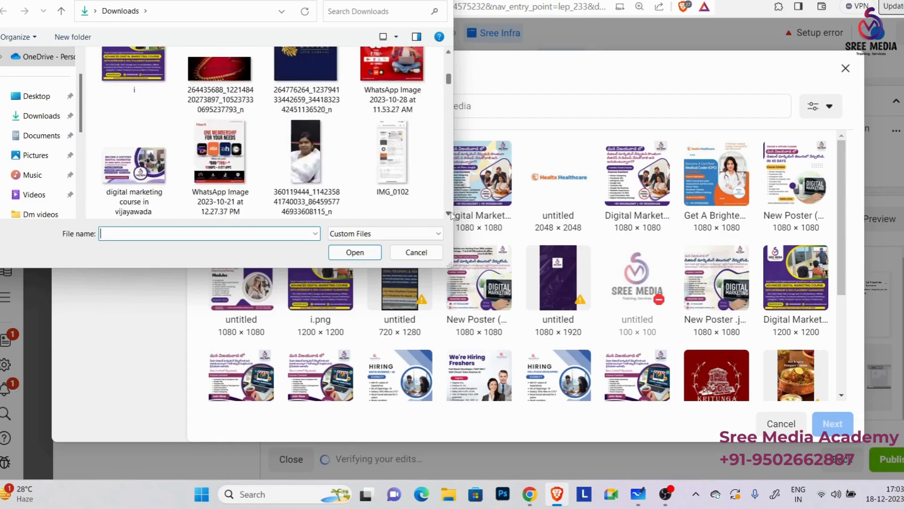
pyautogui.click(450, 213)
pyautogui.click(450, 213)
pyautogui.click(450, 213)
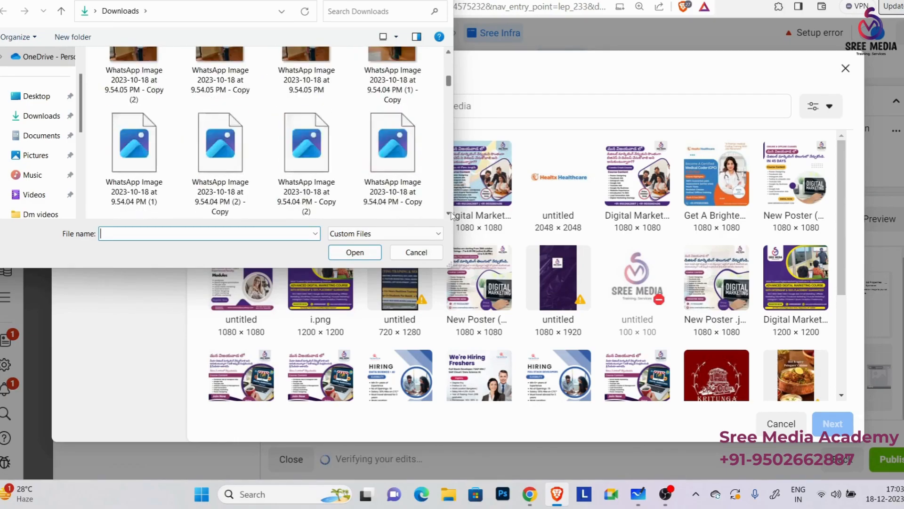
pyautogui.click(449, 213)
pyautogui.click(450, 213)
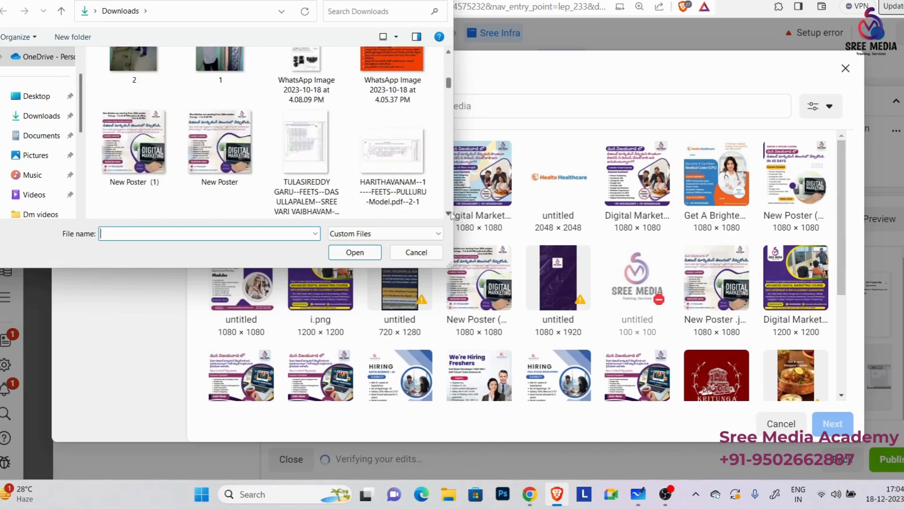
pyautogui.click(450, 213)
pyautogui.click(450, 213)
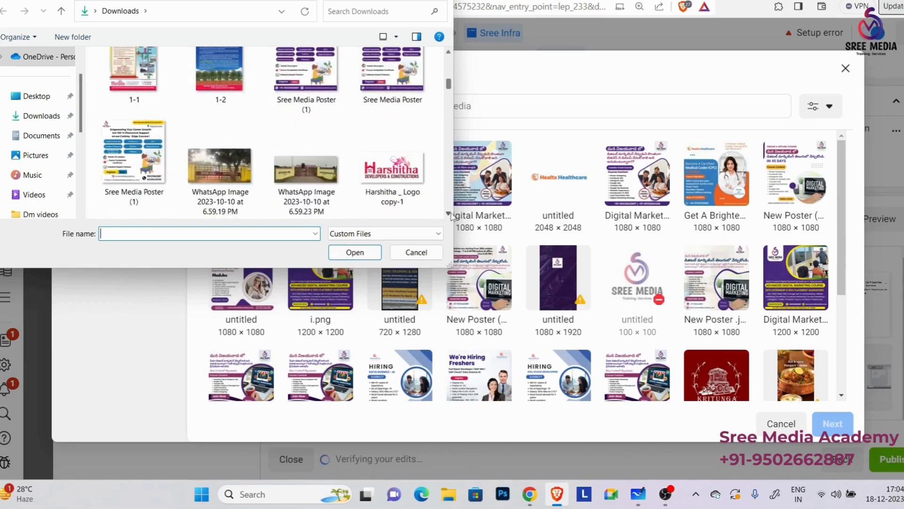
pyautogui.click(450, 213)
pyautogui.click(450, 213)
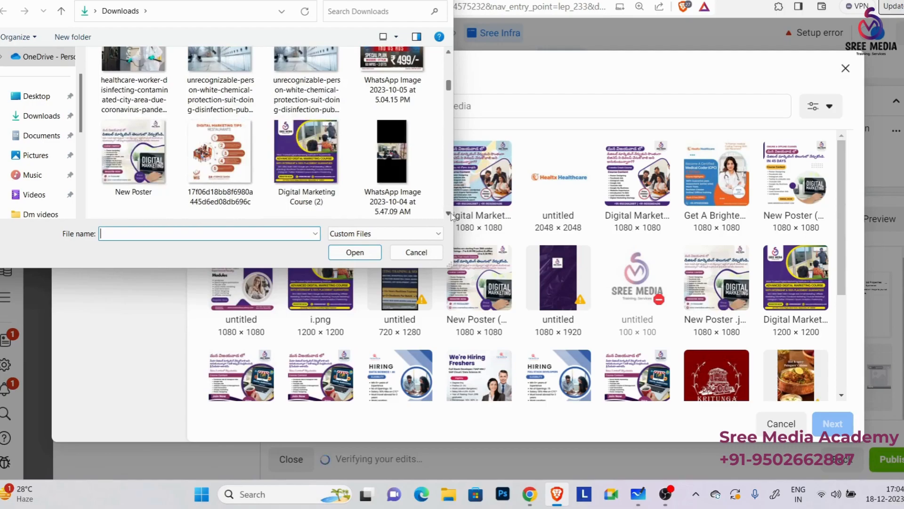
pyautogui.click(449, 212)
pyautogui.click(449, 213)
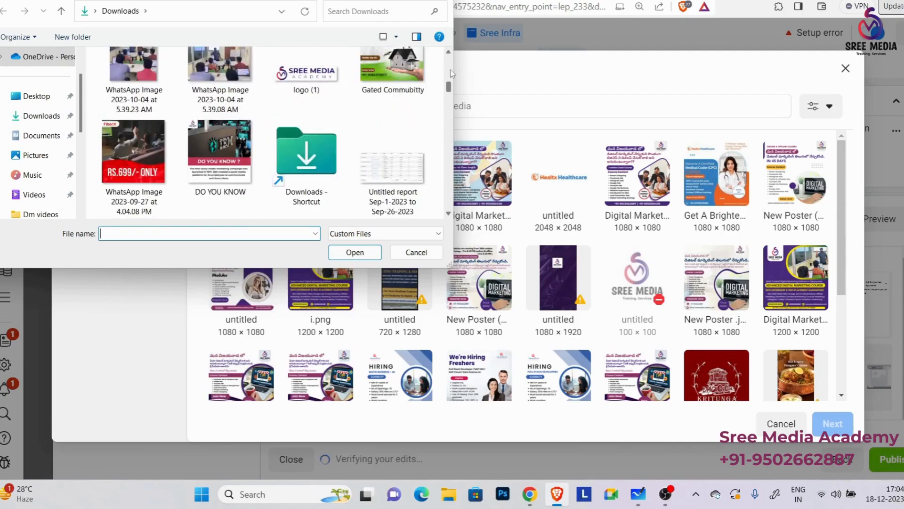
pyautogui.click(394, 71)
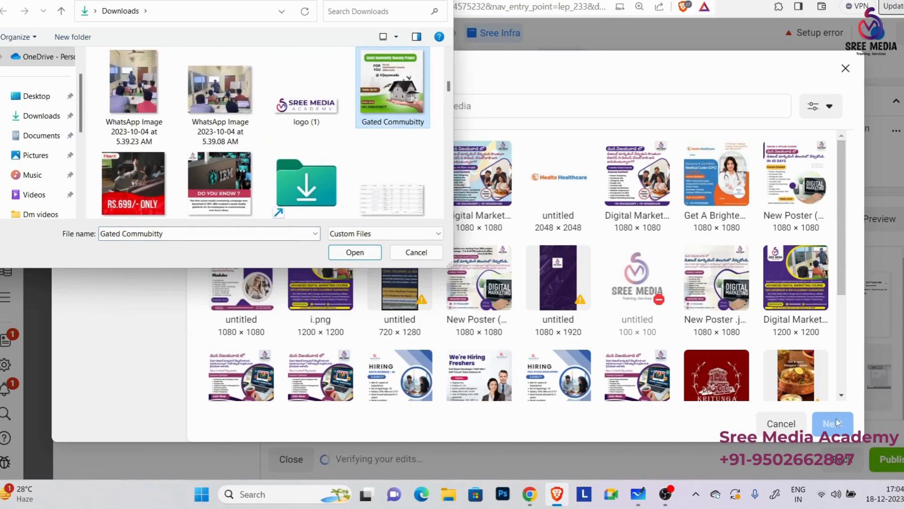
pyautogui.click(355, 252)
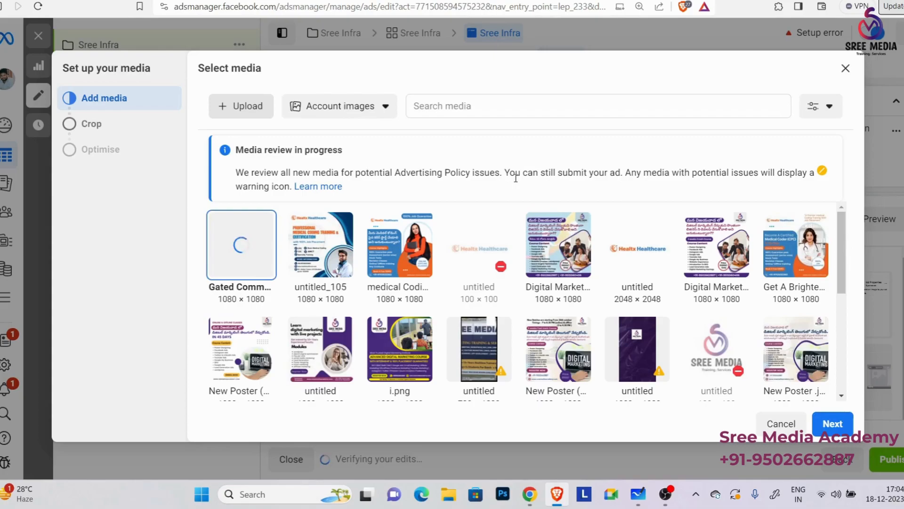
pyautogui.click(836, 423)
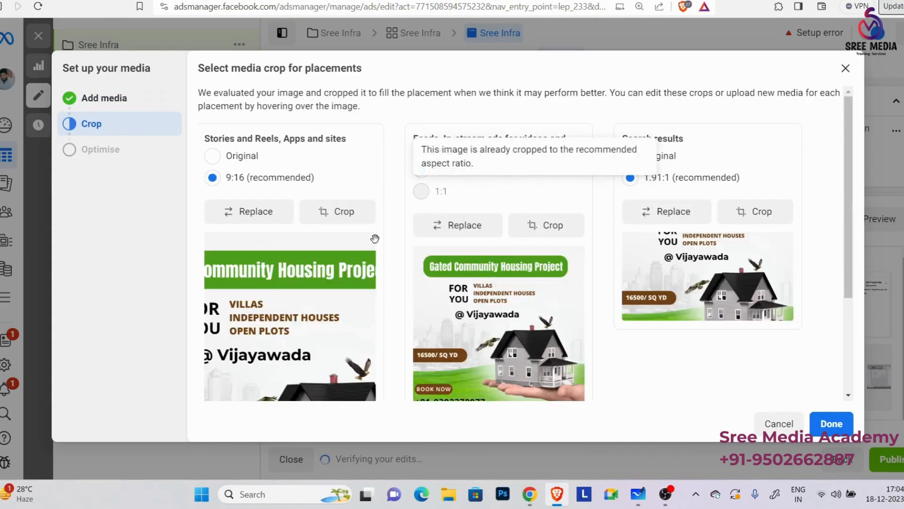
# Compare the original and 9:16 crops of the image for Stories and Reels, Apps and sites.
pyautogui.click(212, 156)
pyautogui.scroll(-3, 316, 241)
pyautogui.scroll(-3, 316, 240)
pyautogui.scroll(5, 376, 241)
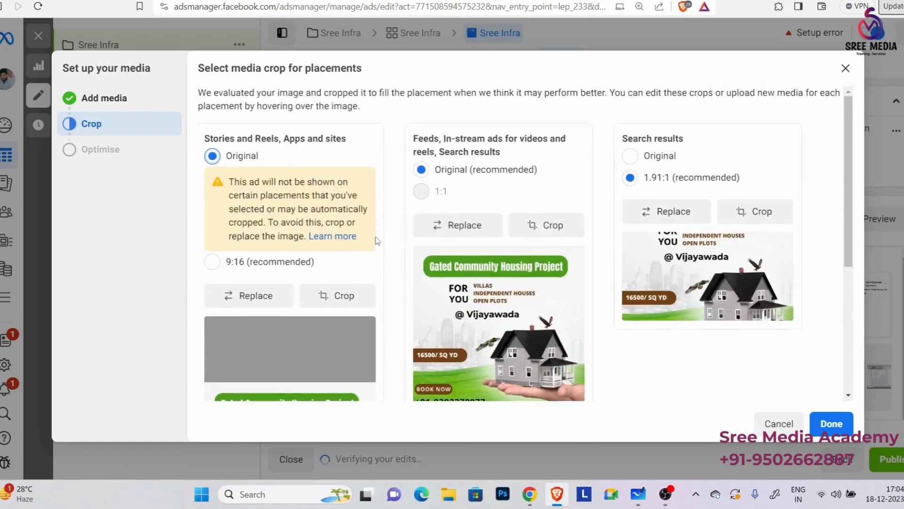
pyautogui.click(213, 261)
pyautogui.scroll(-3, 302, 198)
pyautogui.scroll(3, 279, 197)
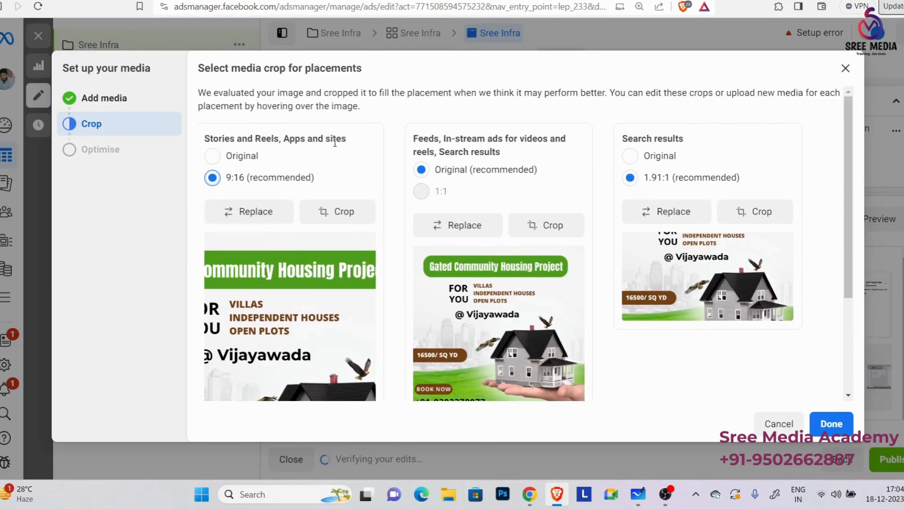
pyautogui.scroll(-3, 332, 143)
pyautogui.scroll(3, 258, 206)
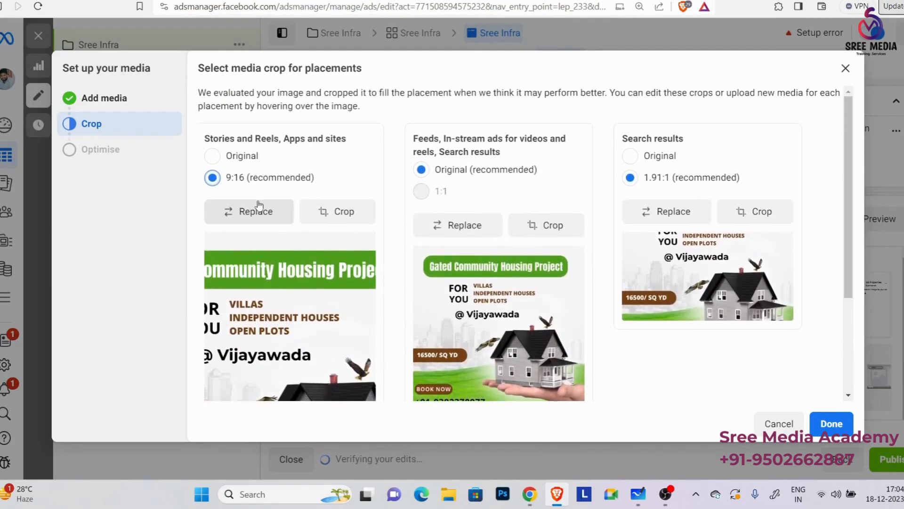
pyautogui.scroll(-3, 288, 259)
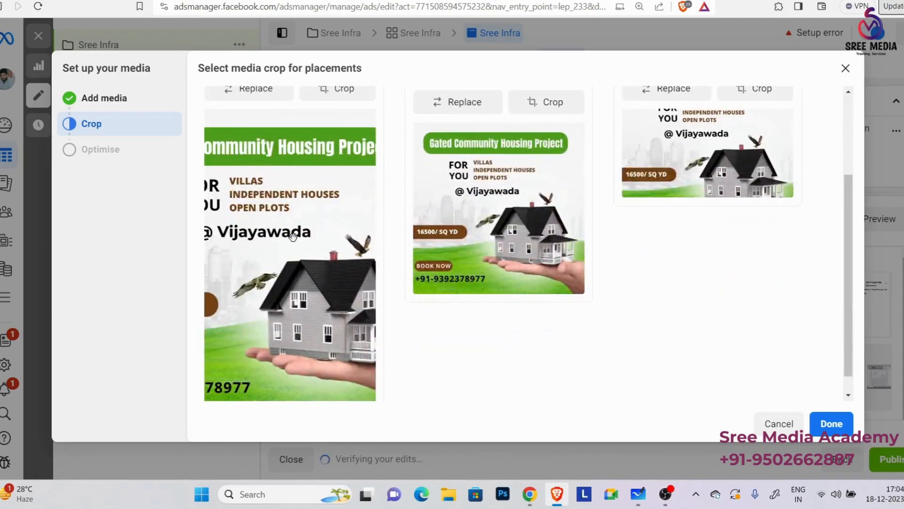
pyautogui.scroll(3, 294, 240)
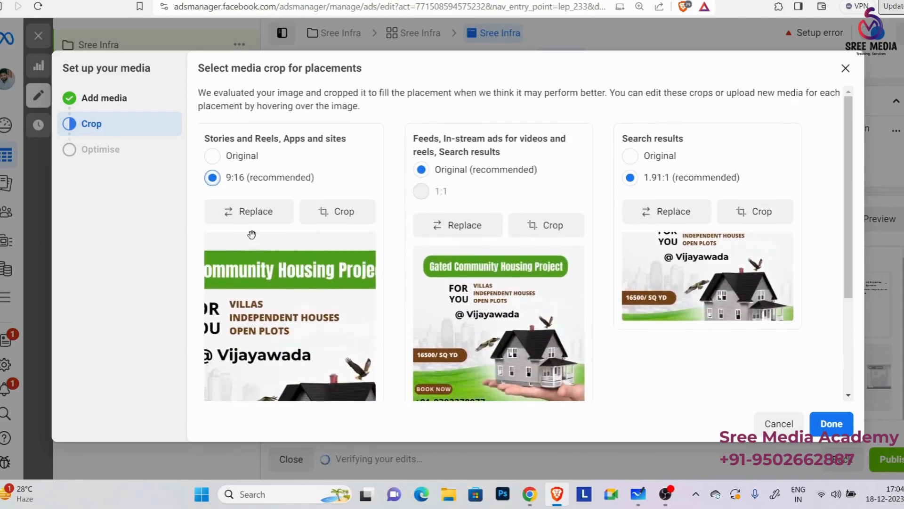
# Use the original image for both Stories and Reels, Apps and sites and Search results, and finish the media setup.
pyautogui.click(213, 157)
pyautogui.scroll(-3, 351, 259)
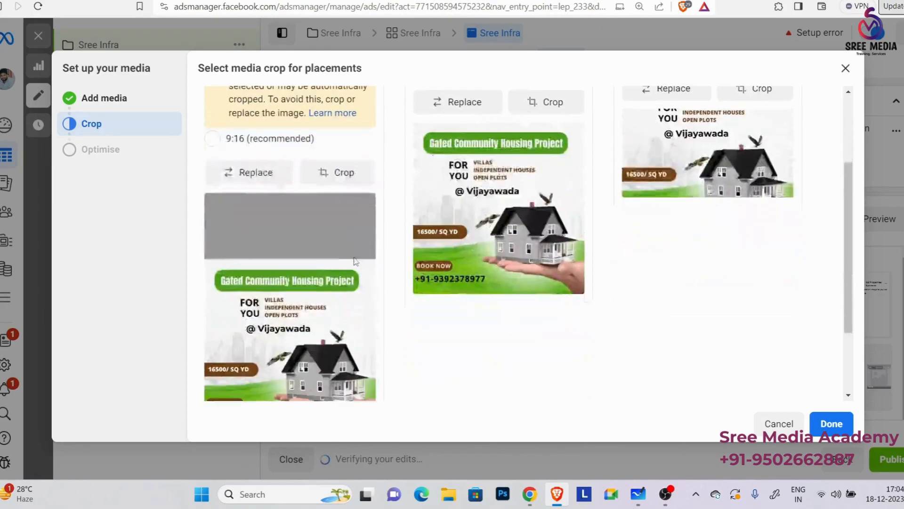
pyautogui.scroll(-2, 356, 252)
pyautogui.scroll(4, 360, 253)
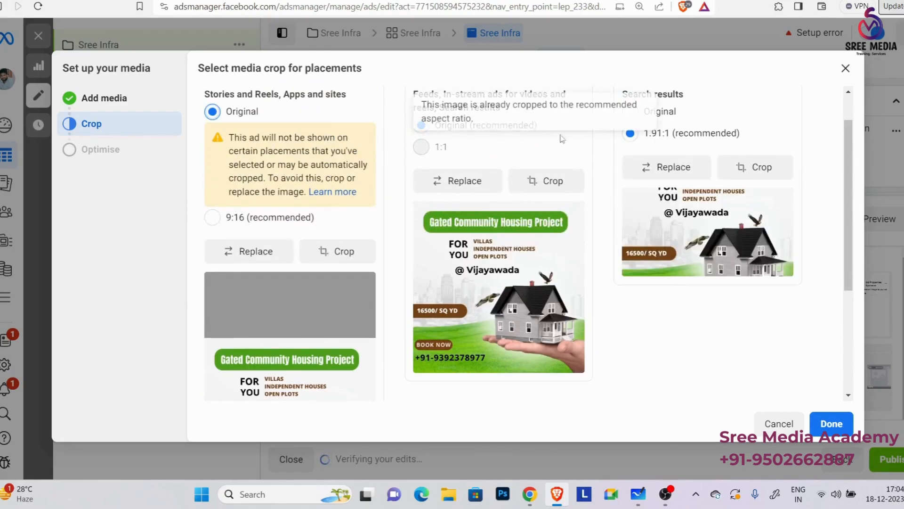
pyautogui.click(682, 113)
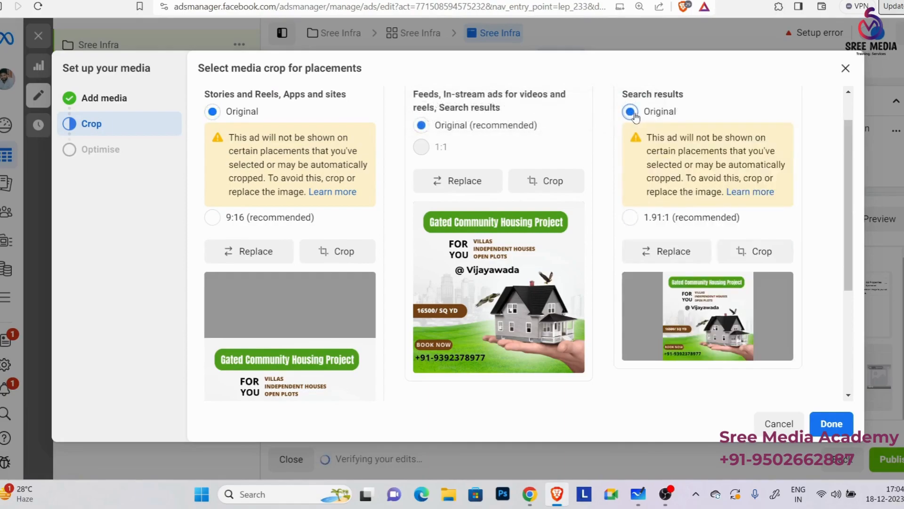
pyautogui.scroll(-4, 803, 223)
pyautogui.scroll(3, 605, 264)
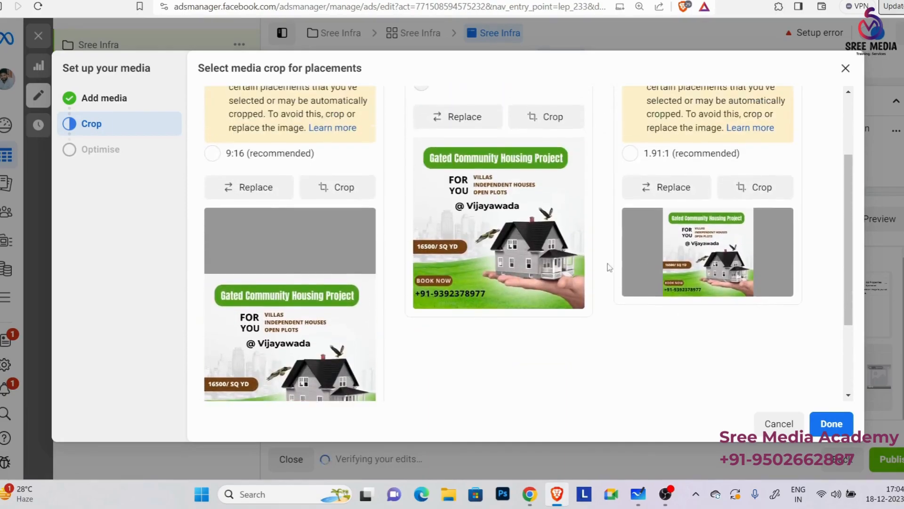
pyautogui.click(824, 425)
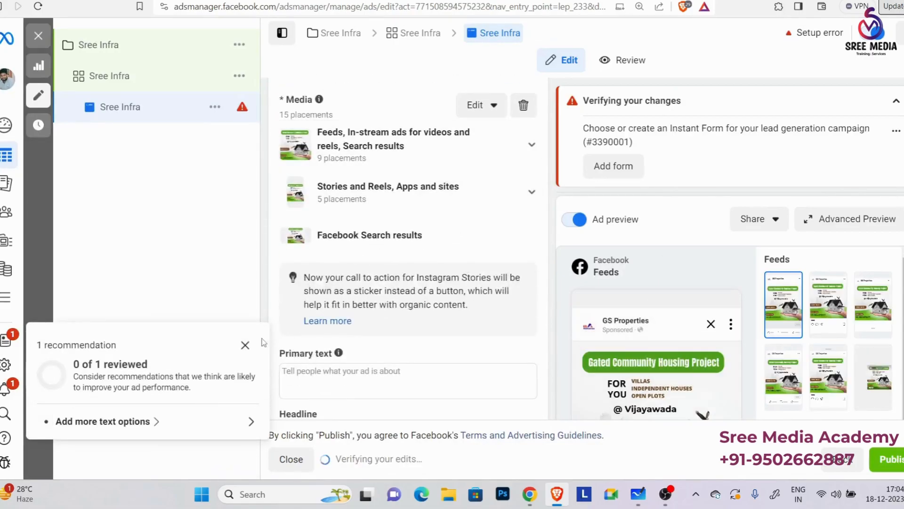
# Dismiss the recommendation and enter "Gated Coomunity Housing Project" as the ad's primary text.
pyautogui.click(245, 344)
pyautogui.scroll(-3, 364, 312)
pyautogui.click(343, 249)
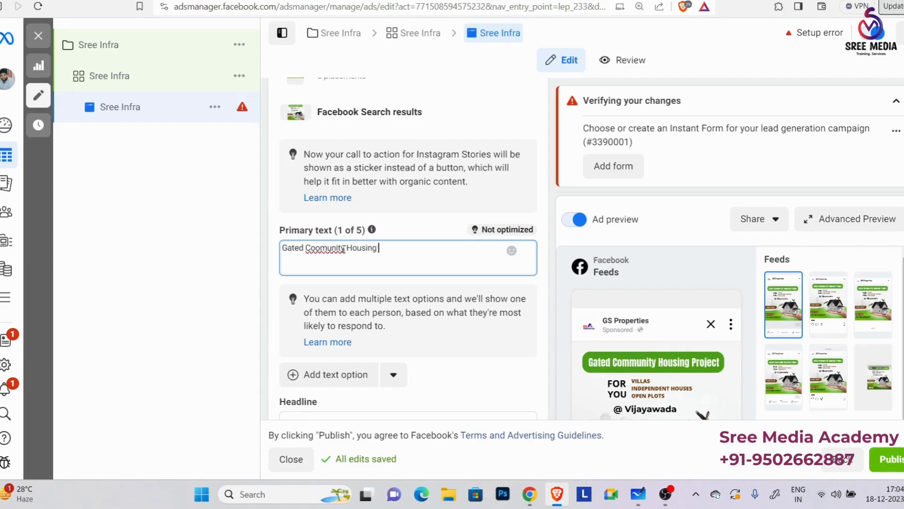
pyautogui.press('BackSpace')
pyautogui.write('Project')
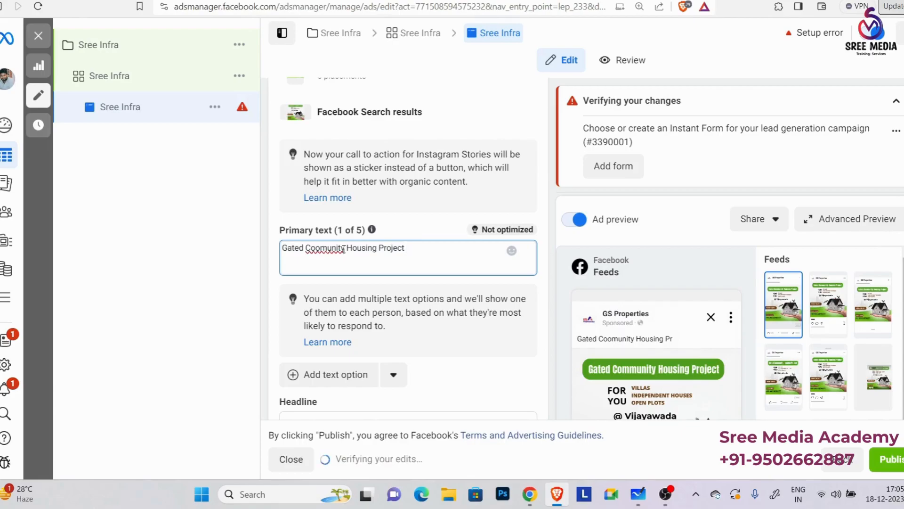
# Correct the spelling of the second word of the primary text so it reads "Gated Community' Housing Project".
pyautogui.rightClick(344, 248)
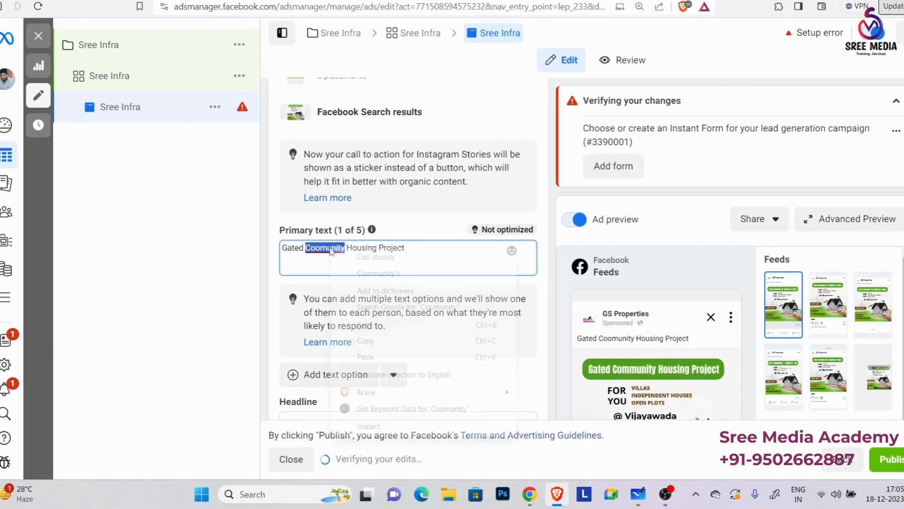
pyautogui.click(373, 273)
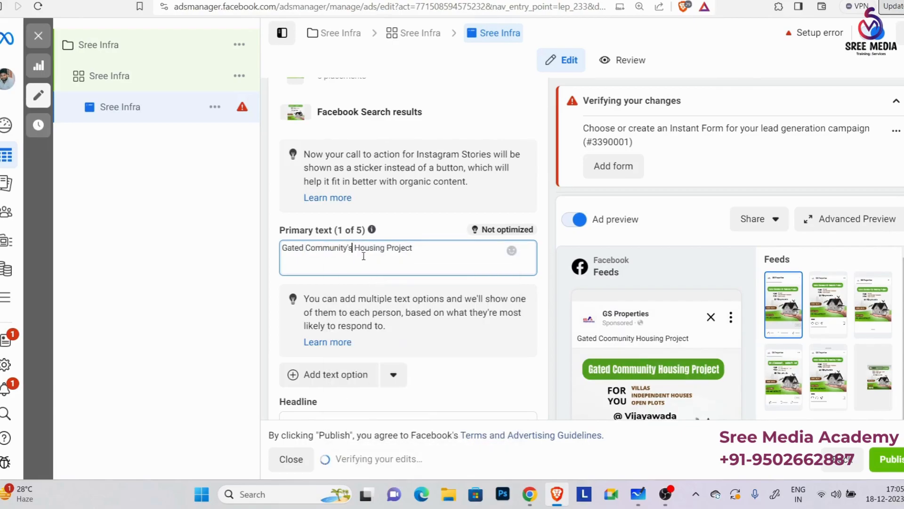
pyautogui.click(424, 249)
pyautogui.scroll(-3, 431, 212)
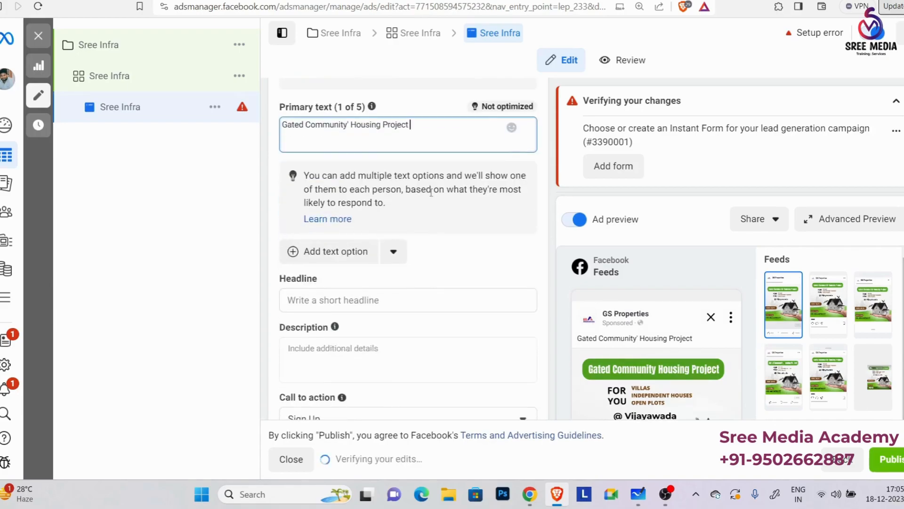
# Enter "Buy Open Plots at 6999/-" as the ad's headline.
pyautogui.scroll(1, 432, 201)
pyautogui.scroll(-1, 460, 204)
pyautogui.scroll(1, 467, 287)
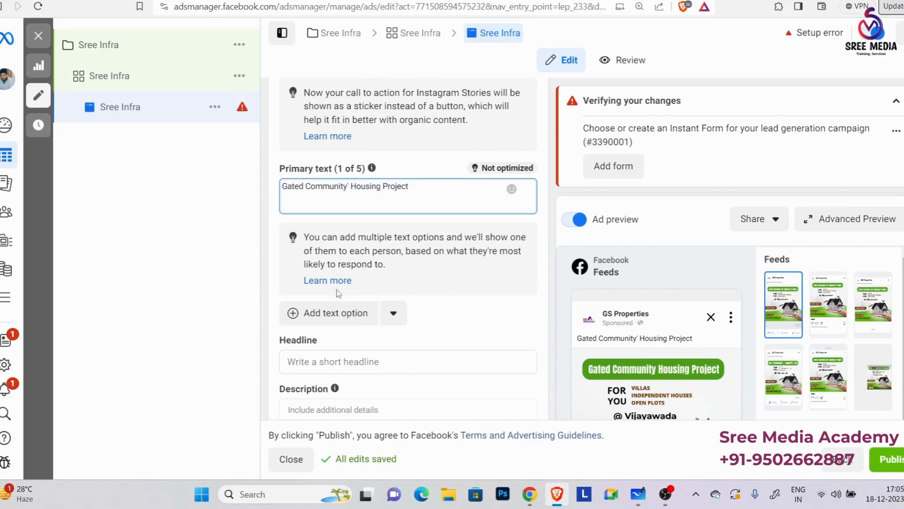
pyautogui.scroll(1, 414, 296)
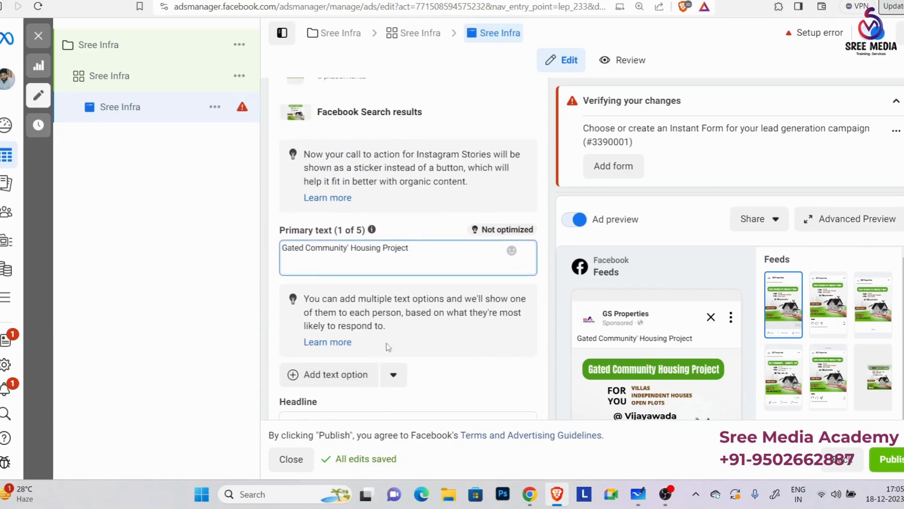
pyautogui.scroll(-2, 405, 330)
pyautogui.click(340, 299)
pyautogui.scroll(-10, 652, 348)
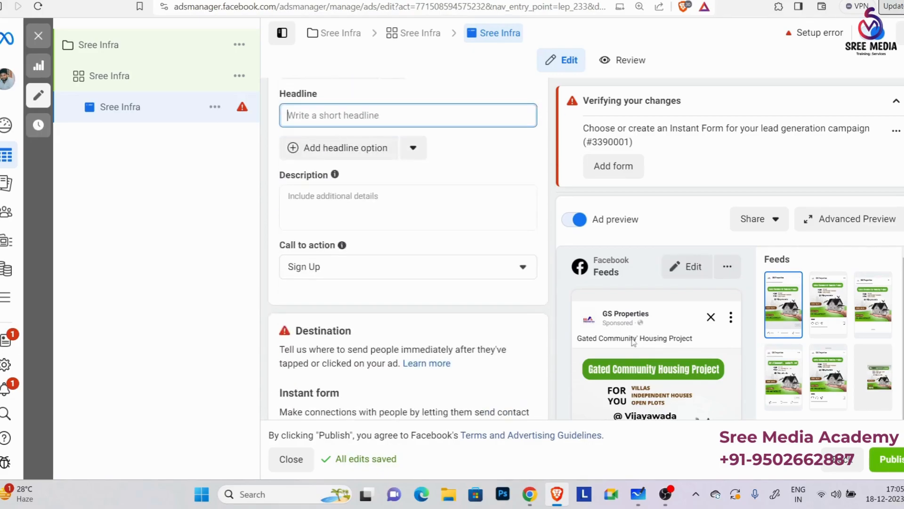
pyautogui.scroll(-1, 651, 347)
pyautogui.scroll(10, 535, 249)
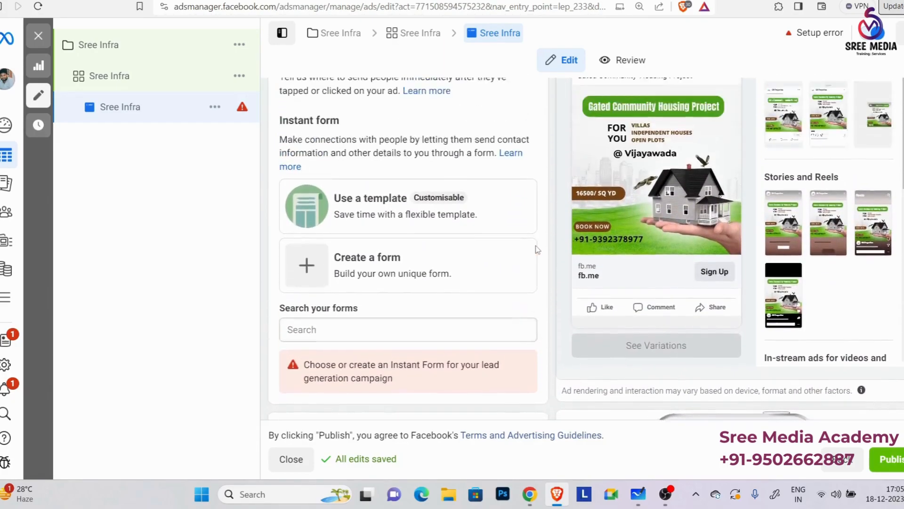
pyautogui.write('Buy Open Pls')
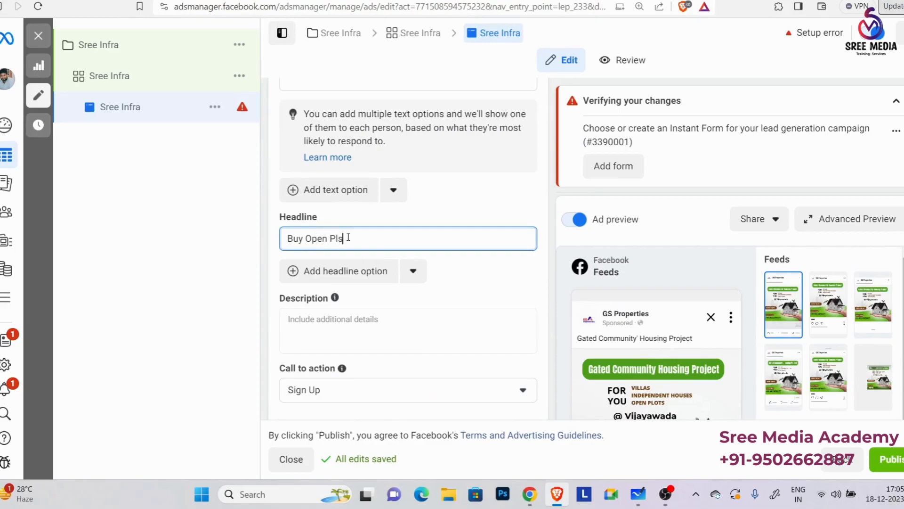
pyautogui.press('BackSpace')
pyautogui.write('s at ')
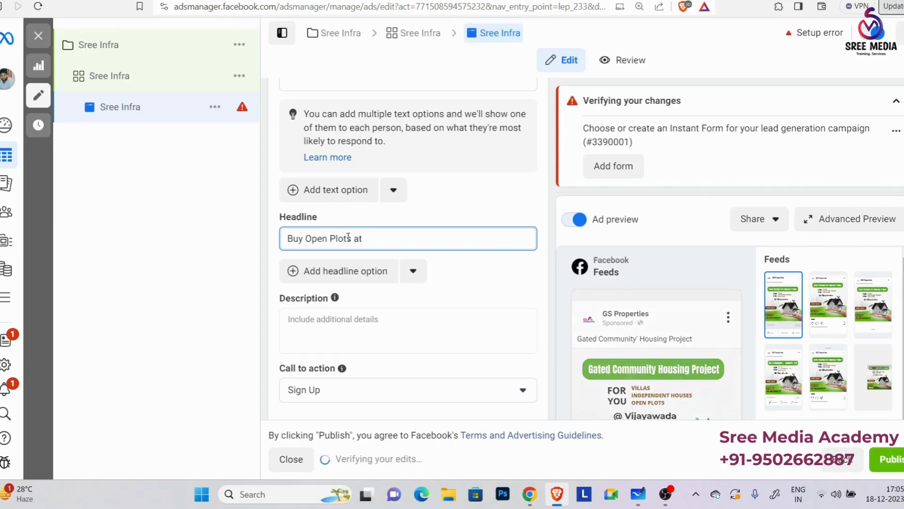
pyautogui.write('6999/-')
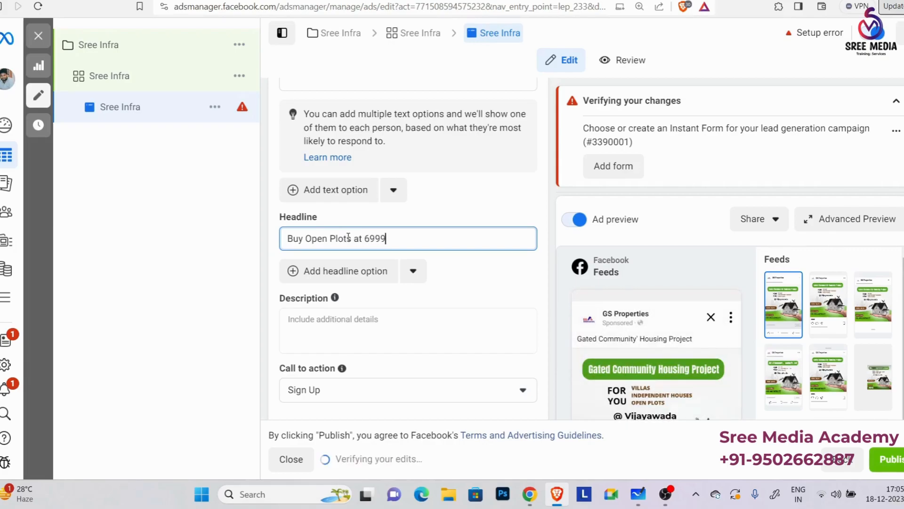
# Copy the primary text "Gated Community' Housing Project" into the ad's description.
pyautogui.click(351, 335)
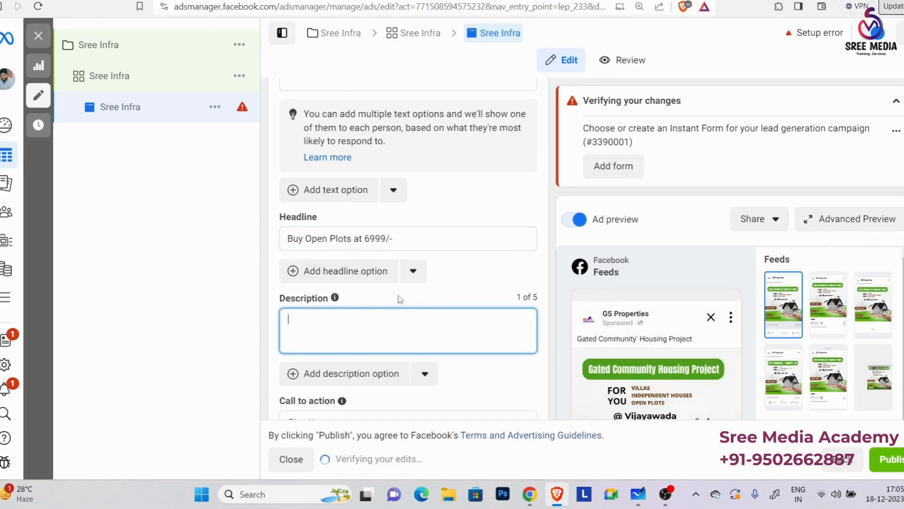
pyautogui.scroll(-3, 552, 329)
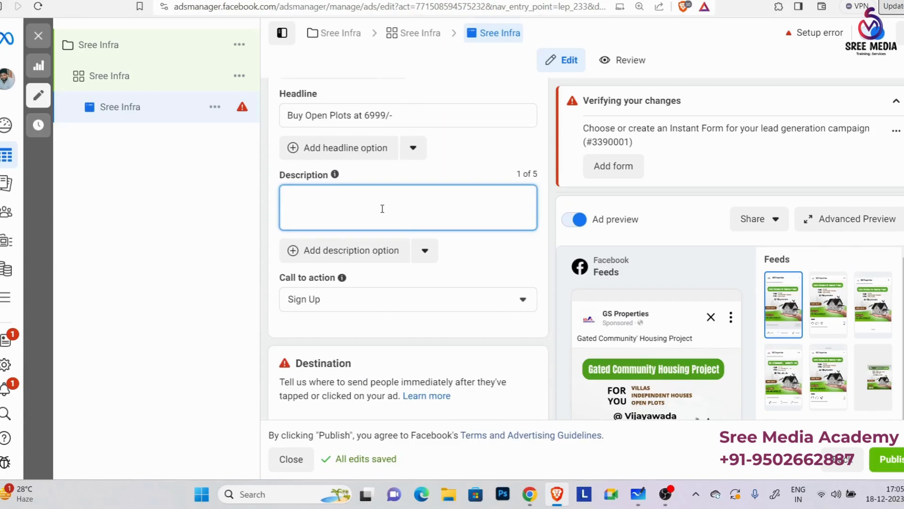
pyautogui.scroll(5, 382, 209)
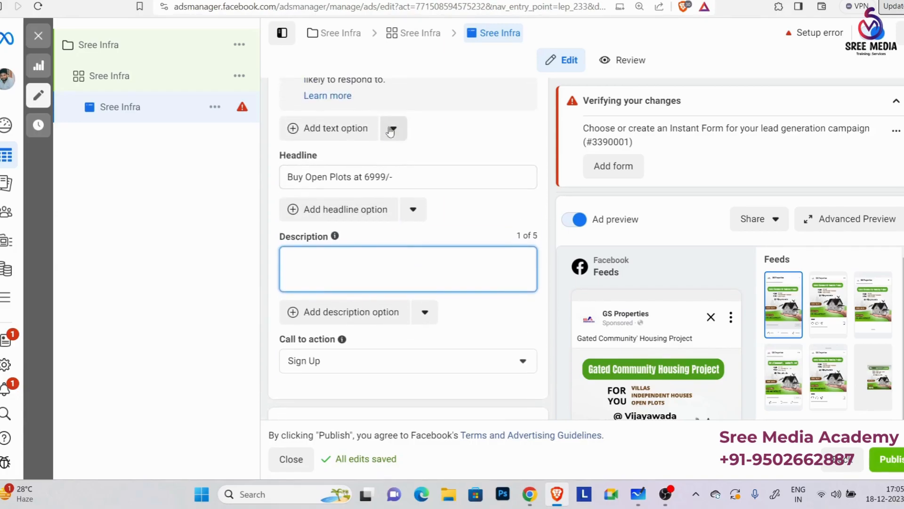
pyautogui.moveTo(426, 184); pyautogui.dragTo(279, 188)
pyautogui.hotkey('ctrl', 'c')
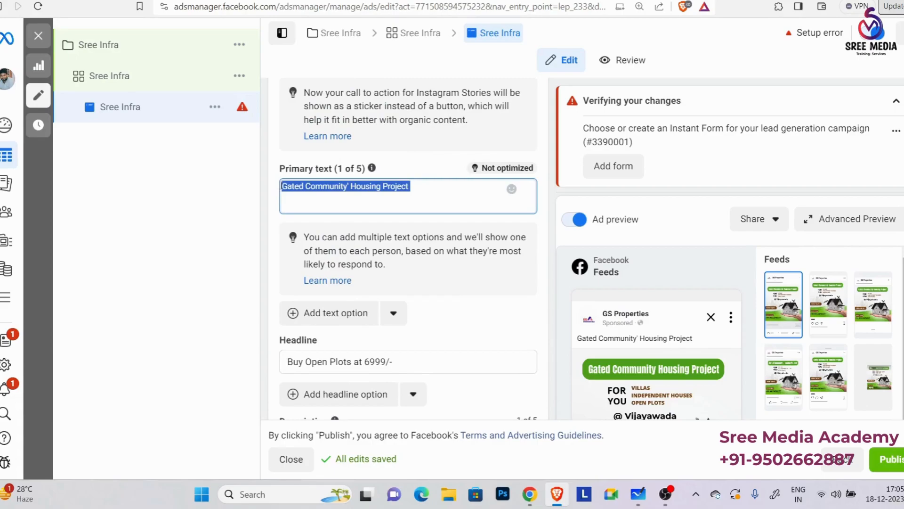
pyautogui.scroll(-3, 427, 268)
pyautogui.click(353, 325)
pyautogui.hotkey('ctrl', 'v')
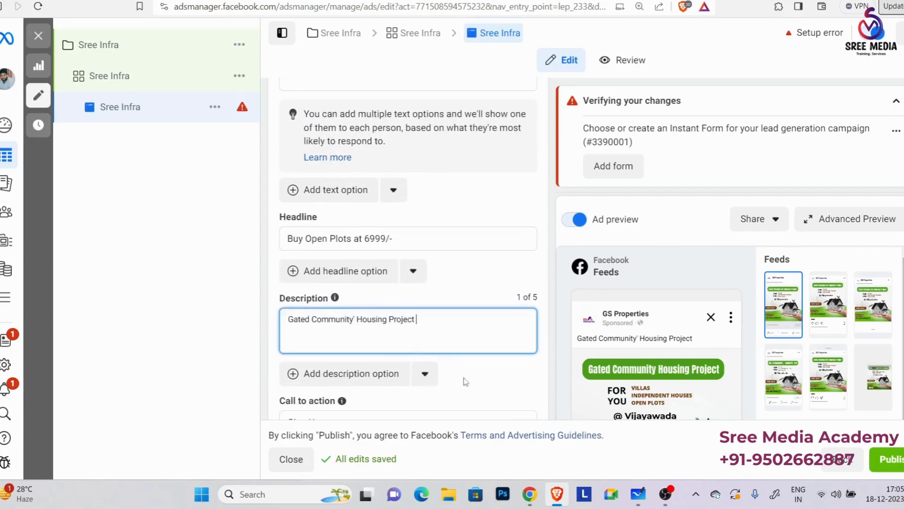
# Check the available call-to-action choices and keep Sign Up for the ad.
pyautogui.scroll(-2, 459, 353)
pyautogui.click(353, 362)
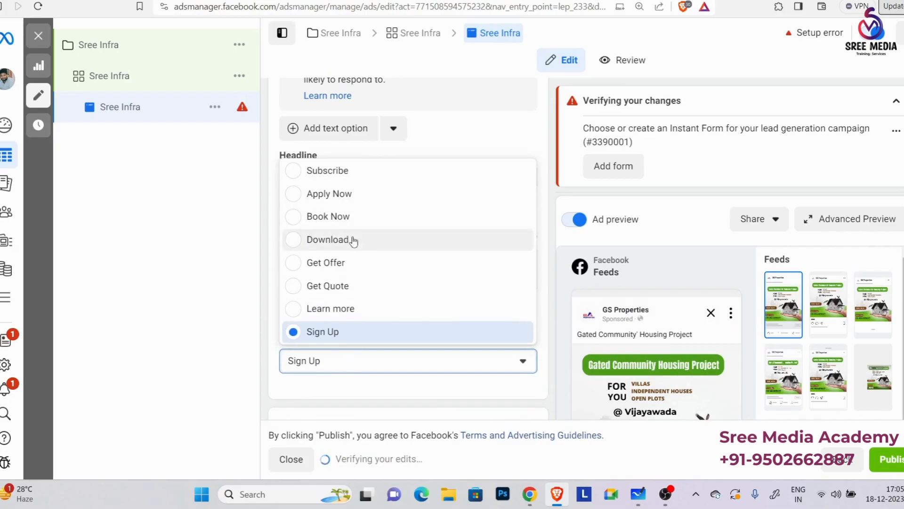
pyautogui.click(331, 335)
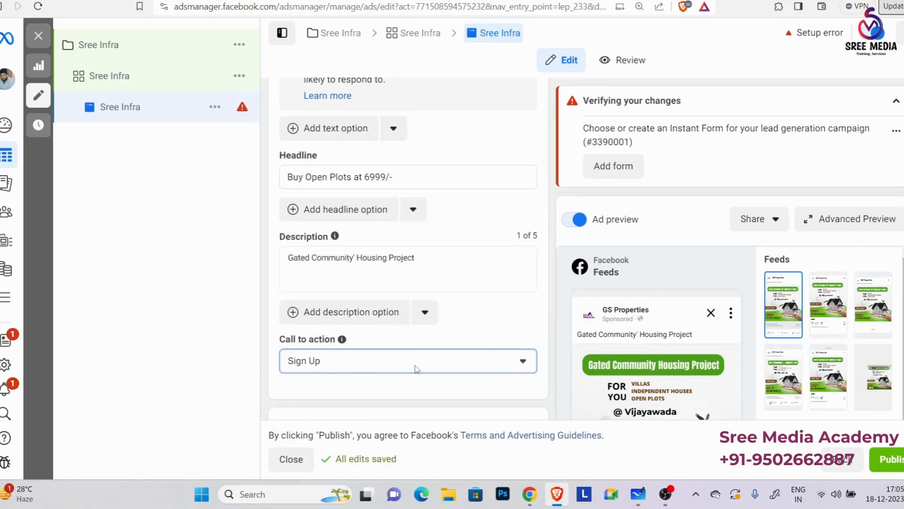
# Start a new instant form for the ad's destination and name it "My New form".
pyautogui.scroll(-4, 554, 315)
pyautogui.scroll(-5, 554, 314)
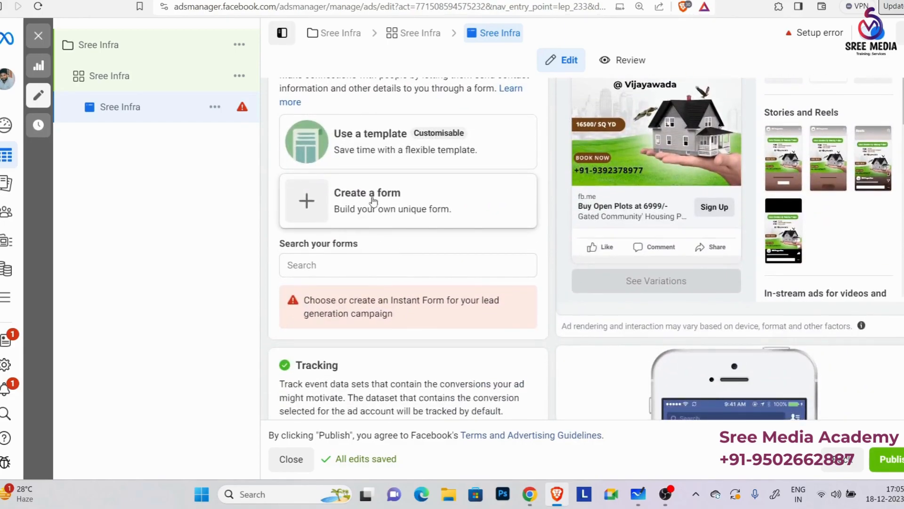
pyautogui.click(381, 266)
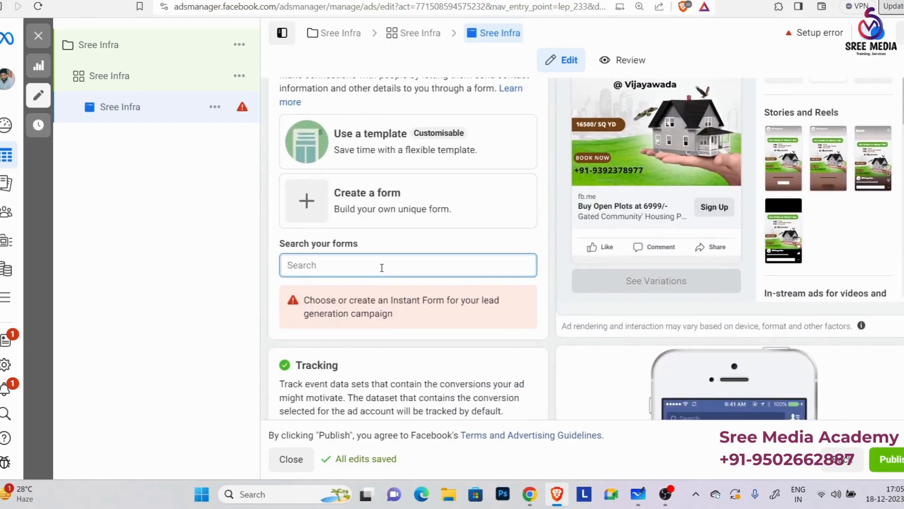
pyautogui.scroll(3, 545, 233)
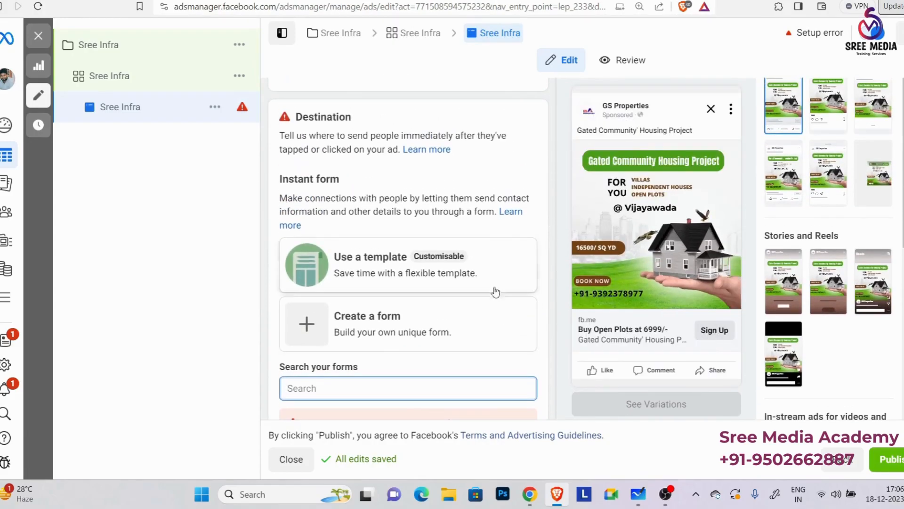
pyautogui.scroll(-2, 486, 357)
pyautogui.scroll(-3, 484, 359)
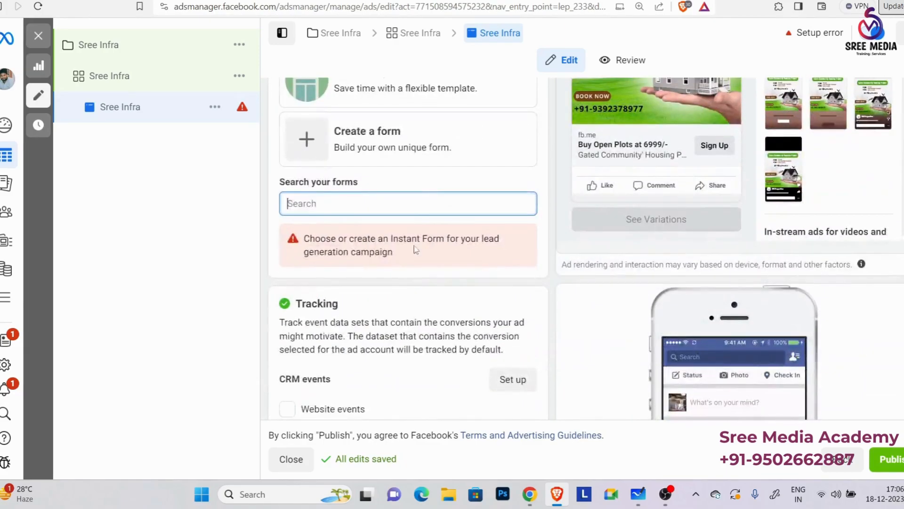
pyautogui.click(410, 152)
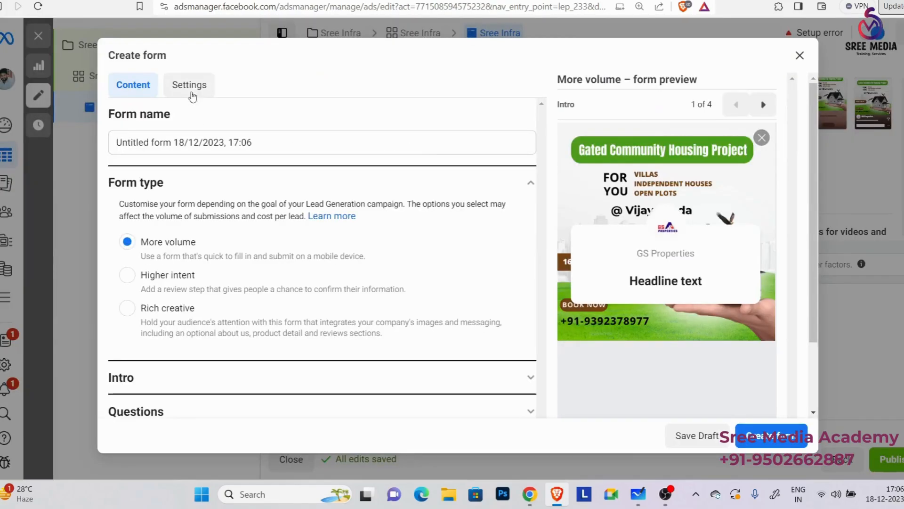
pyautogui.moveTo(256, 143); pyautogui.dragTo(94, 150)
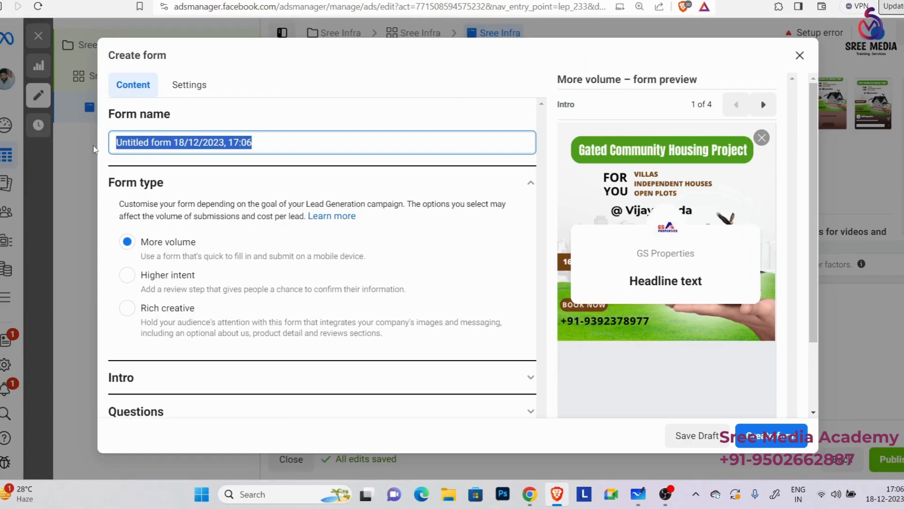
pyautogui.press('BackSpace')
pyautogui.write('My')
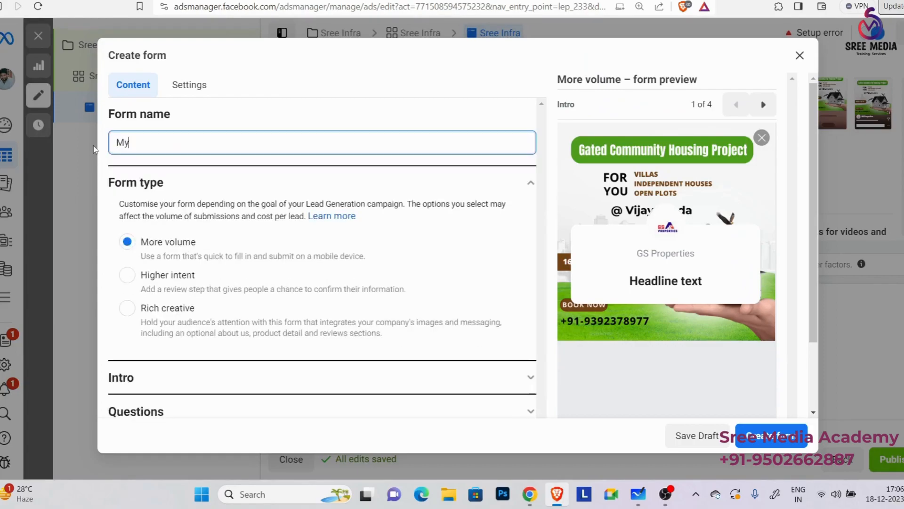
pyautogui.write(' New form')
# Switch the form type to Higher intent and back to More volume.
pyautogui.scroll(-3, 176, 227)
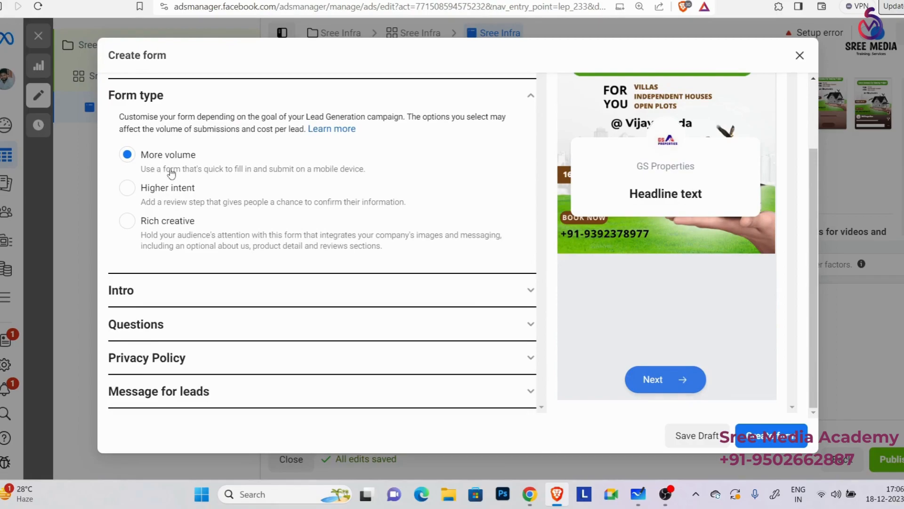
pyautogui.click(126, 188)
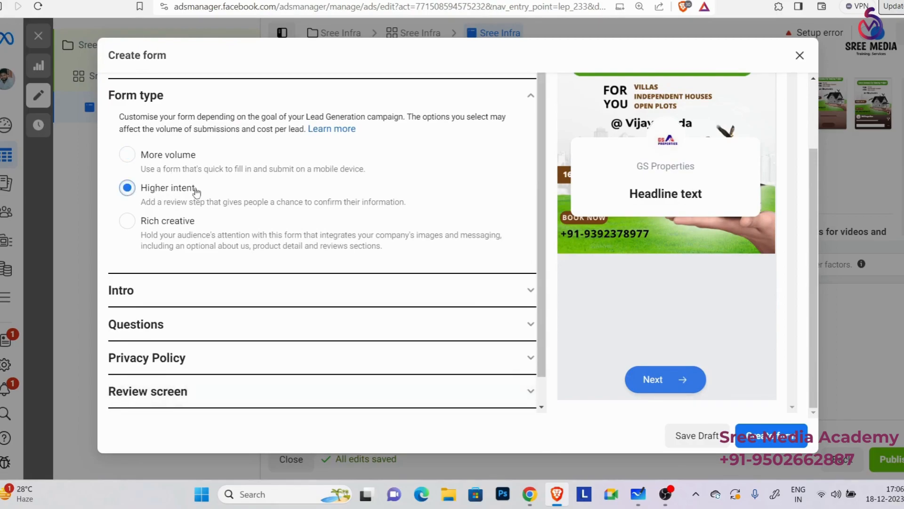
pyautogui.click(127, 161)
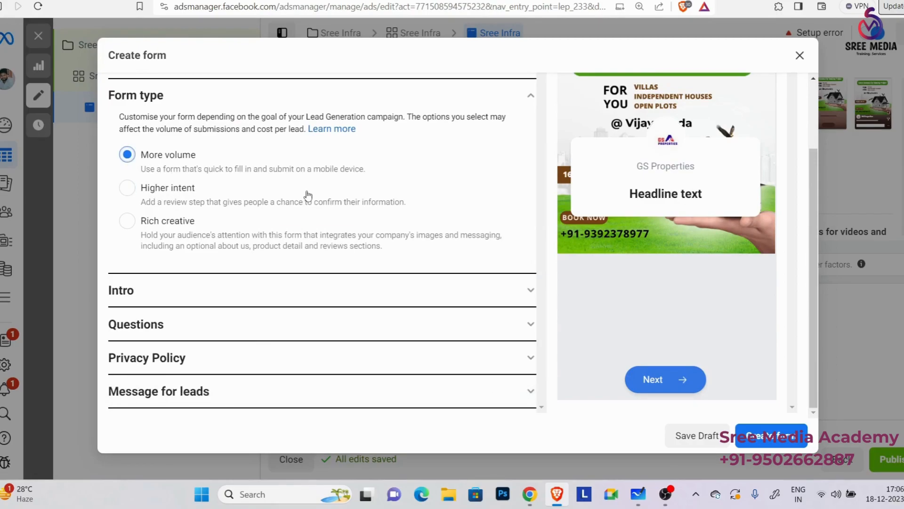
# Fill the form intro's greeting headline and paragraph description with "Gated Community' Housing Project".
pyautogui.click(234, 291)
pyautogui.scroll(-3, 215, 303)
pyautogui.click(223, 298)
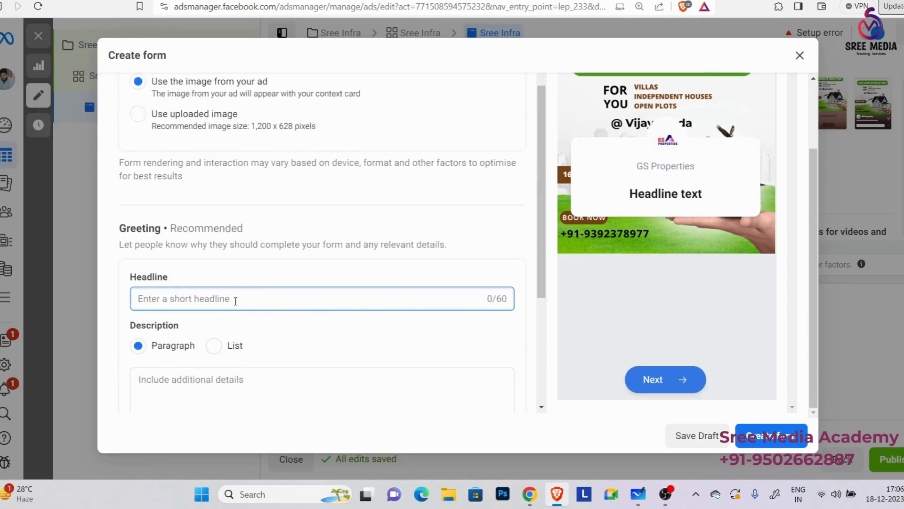
pyautogui.hotkey('ctrl', 'v')
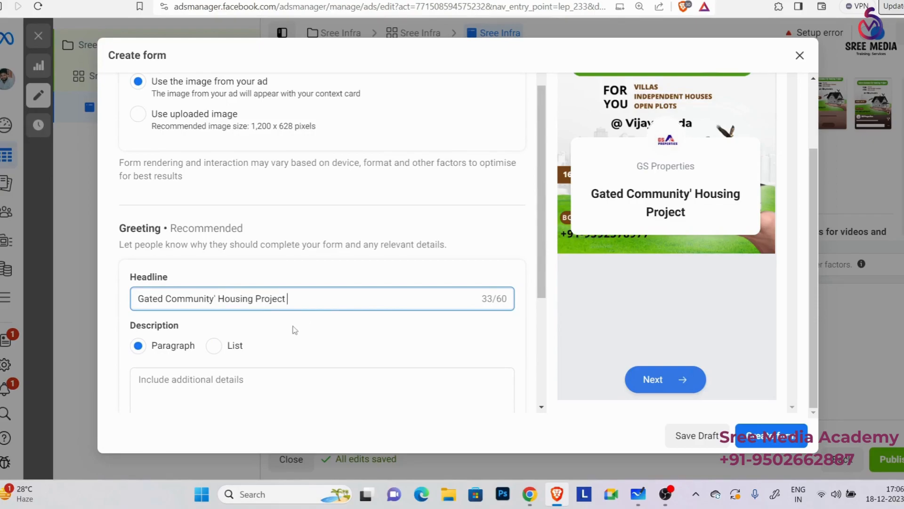
pyautogui.scroll(-4, 201, 319)
pyautogui.click(204, 218)
pyautogui.hotkey('ctrl', 'v')
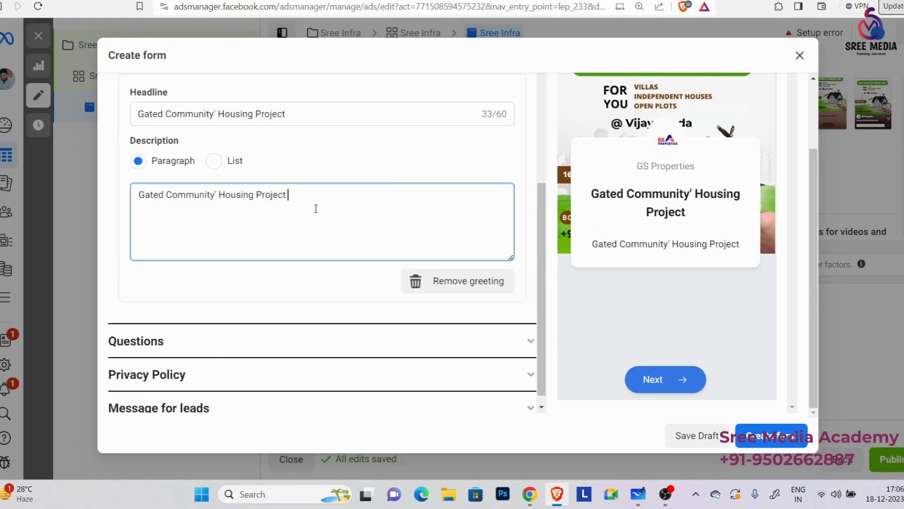
# Add a Work phone number field from the work information category to the form's prefill questions.
pyautogui.scroll(3, 316, 210)
pyautogui.scroll(-3, 283, 282)
pyautogui.click(230, 338)
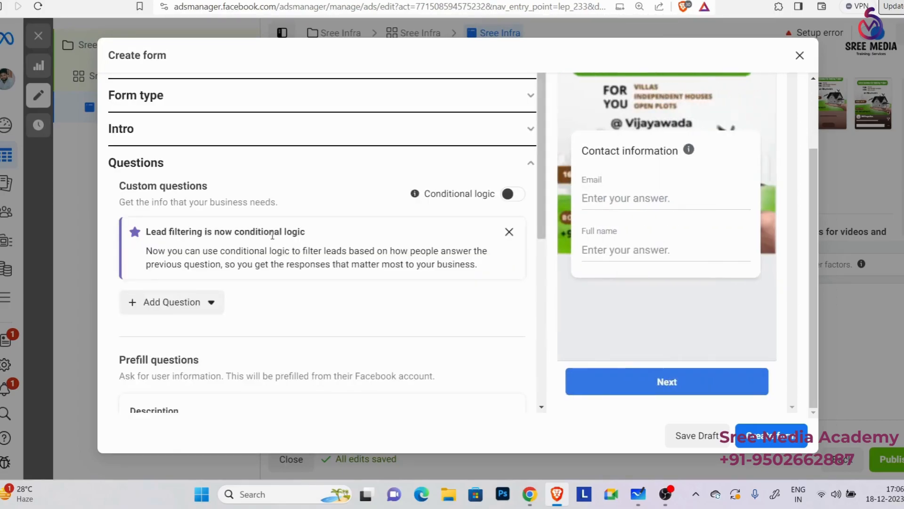
pyautogui.scroll(-2, 254, 253)
pyautogui.scroll(-3, 297, 257)
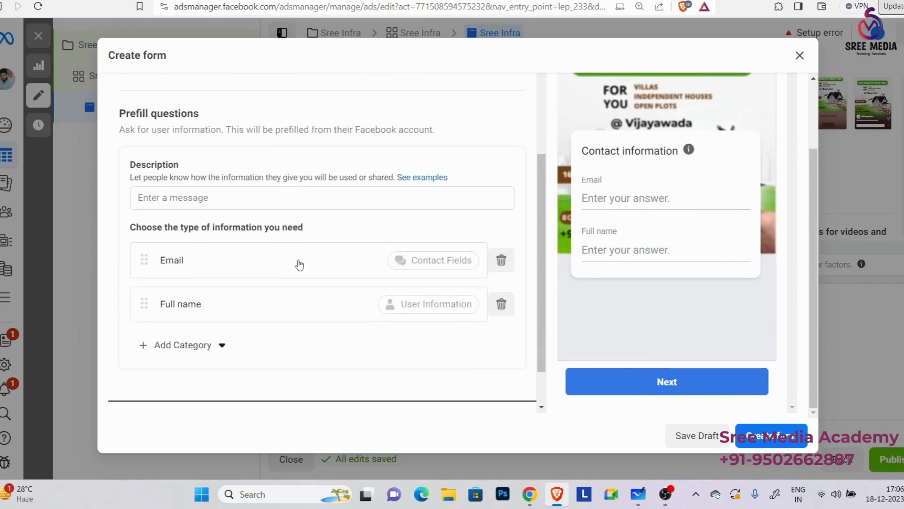
pyautogui.click(228, 346)
pyautogui.moveTo(234, 298)
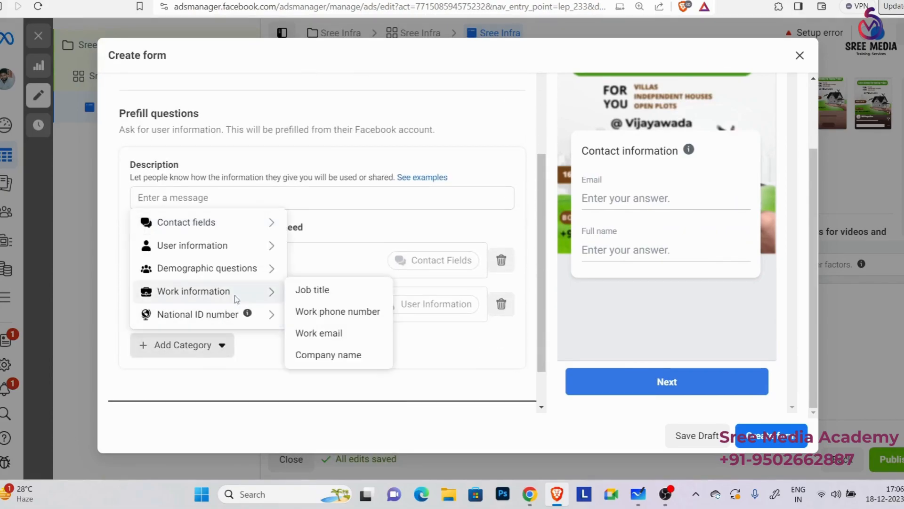
pyautogui.click(327, 314)
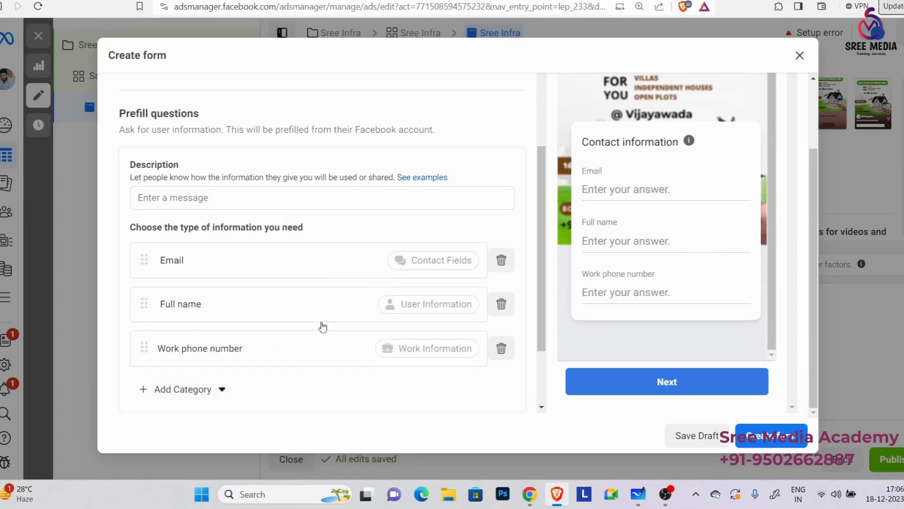
# Add a Phone number contact field to the form's prefill questions.
pyautogui.click(211, 394)
pyautogui.moveTo(250, 340)
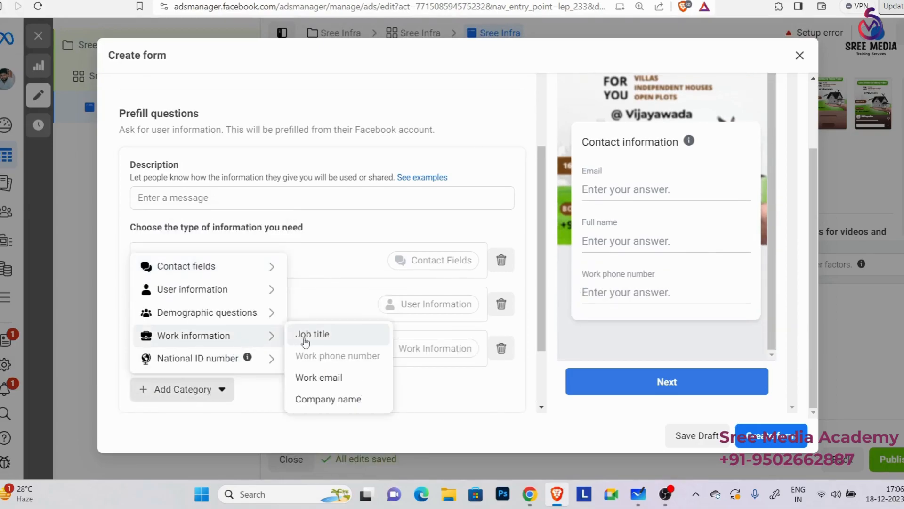
pyautogui.moveTo(257, 265)
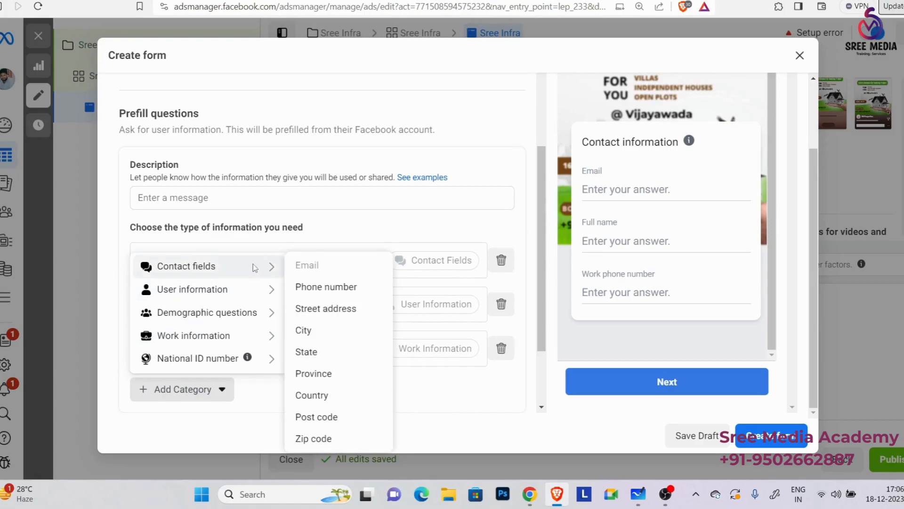
pyautogui.click(320, 288)
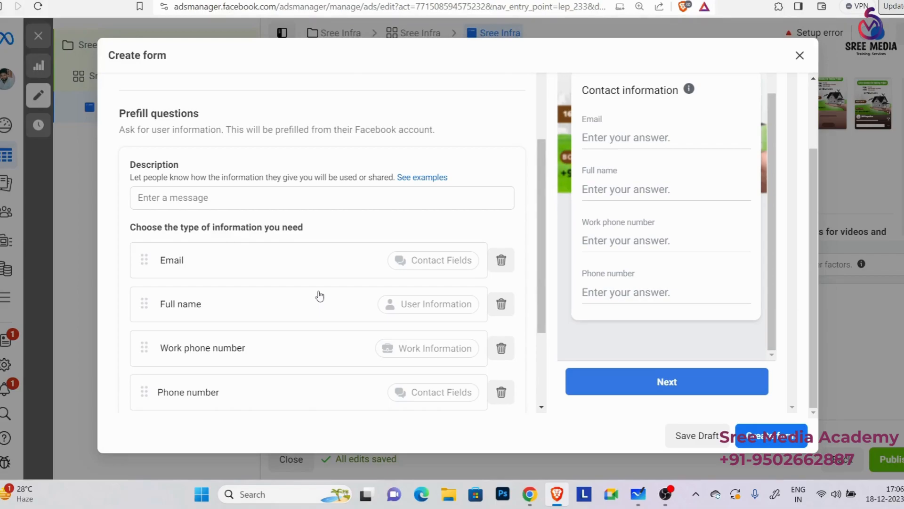
# Enter "We use Your Information to share the venture details" as the description of the prefill questions.
pyautogui.click(222, 198)
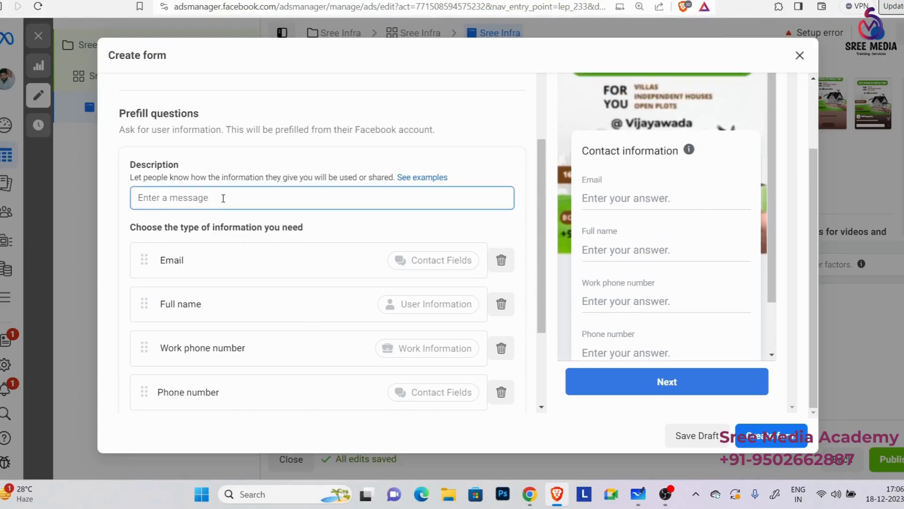
pyautogui.write('We use')
pyautogui.write(' Yor')
pyautogui.write('ur')
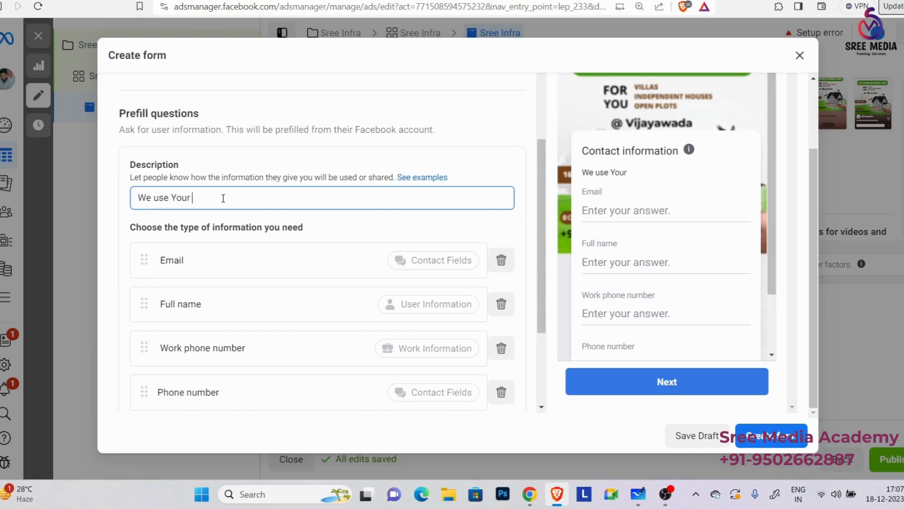
pyautogui.write(' Information to share the ve')
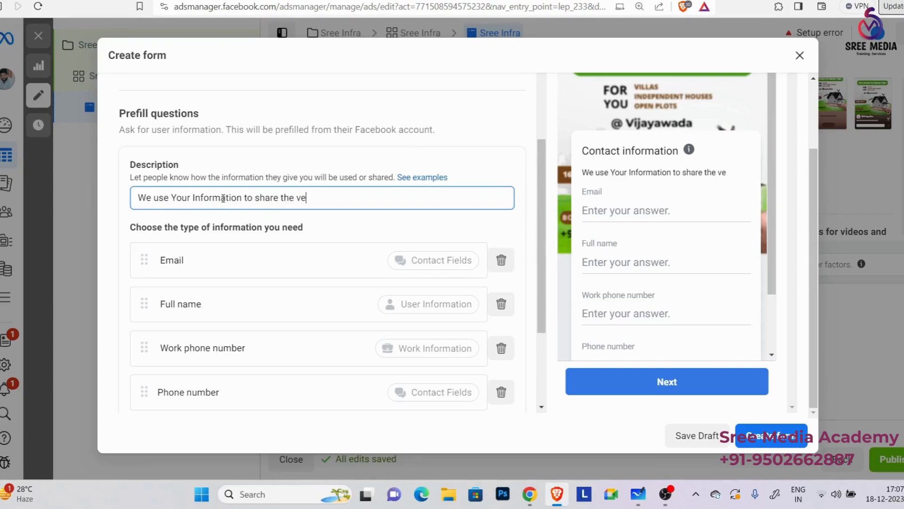
pyautogui.write('nture details')
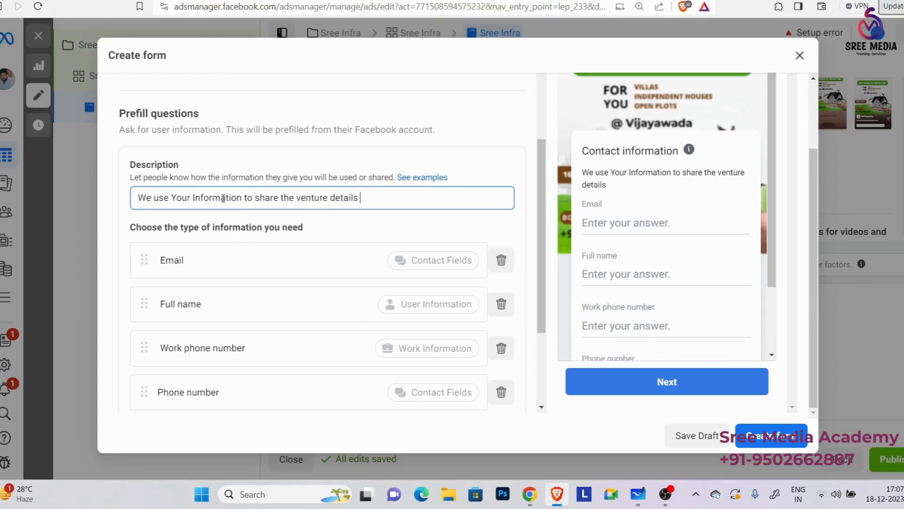
# Add a City contact field to the form's prefill questions and check it in the form preview.
pyautogui.scroll(-3, 260, 250)
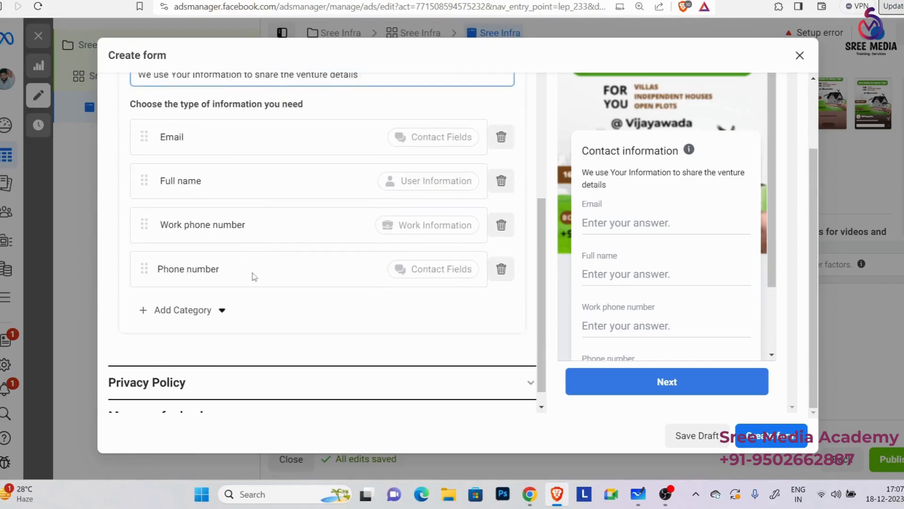
pyautogui.click(186, 310)
pyautogui.moveTo(264, 343)
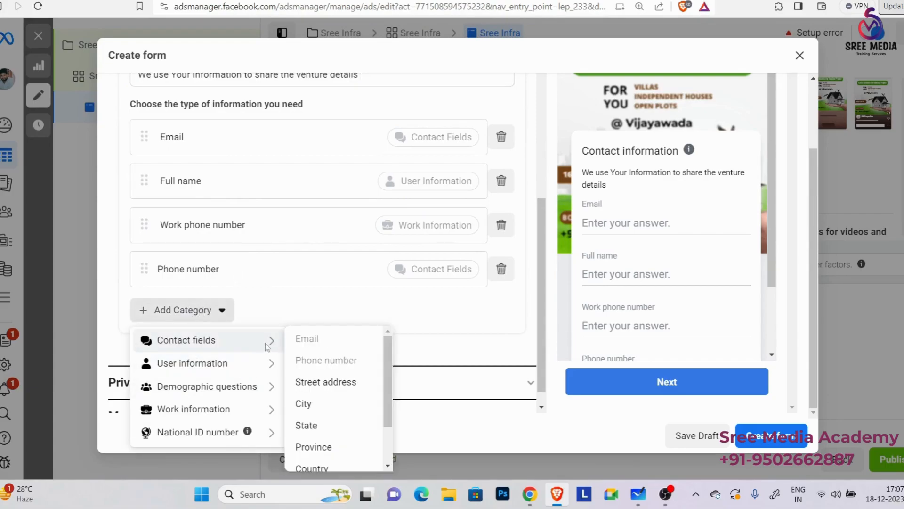
pyautogui.click(311, 404)
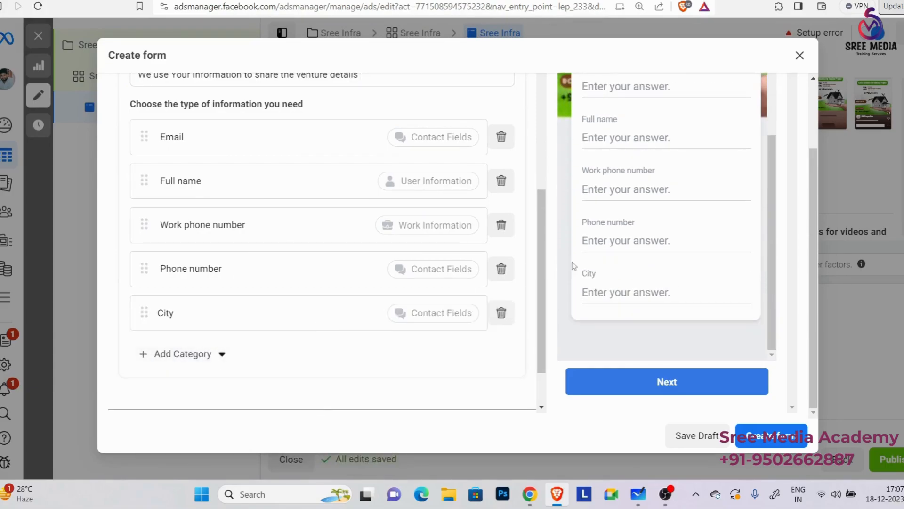
pyautogui.scroll(1, 601, 224)
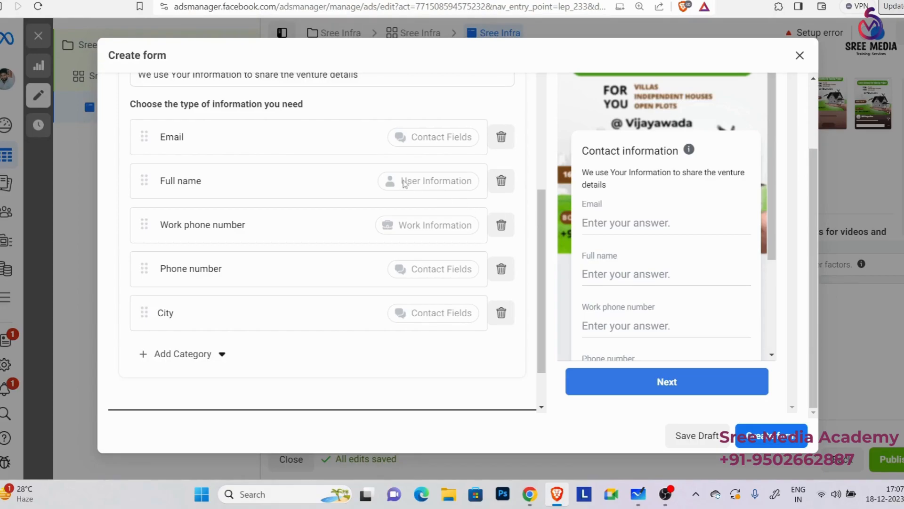
# Review the form's custom and prefill questions and check all contact fields in the form preview.
pyautogui.scroll(5, 375, 183)
pyautogui.scroll(3, 325, 226)
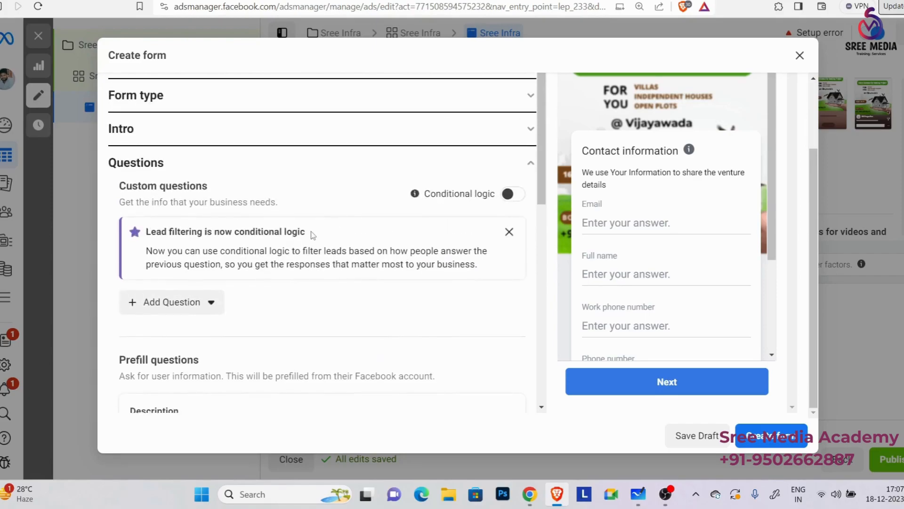
pyautogui.scroll(-3, 313, 235)
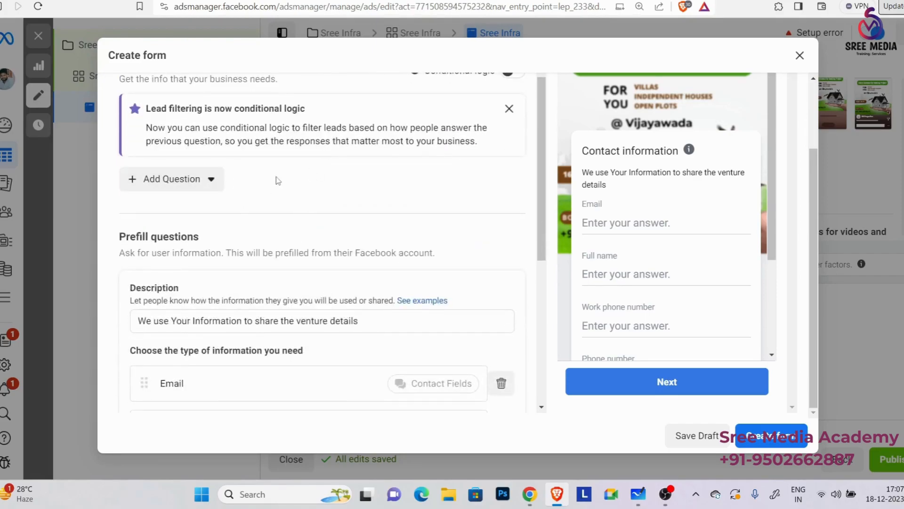
pyautogui.scroll(3, 265, 202)
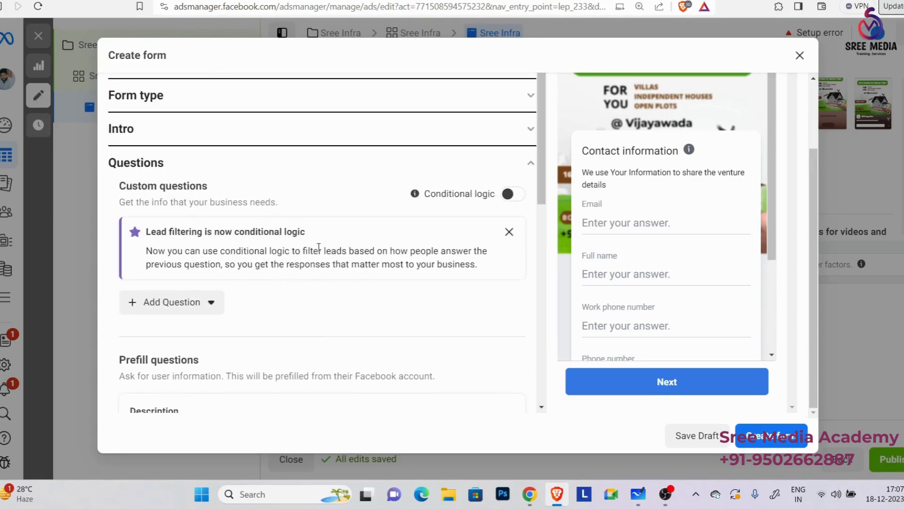
pyautogui.scroll(-8, 322, 247)
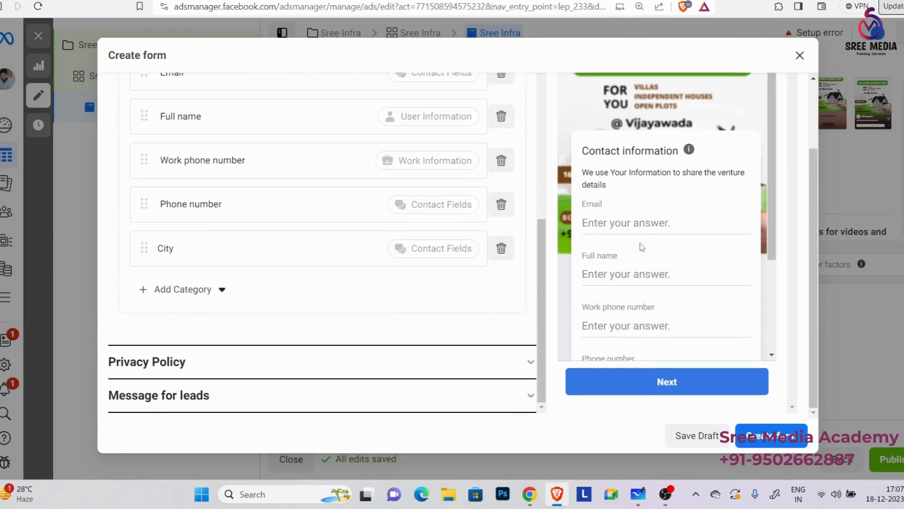
pyautogui.moveTo(770, 199); pyautogui.dragTo(780, 296)
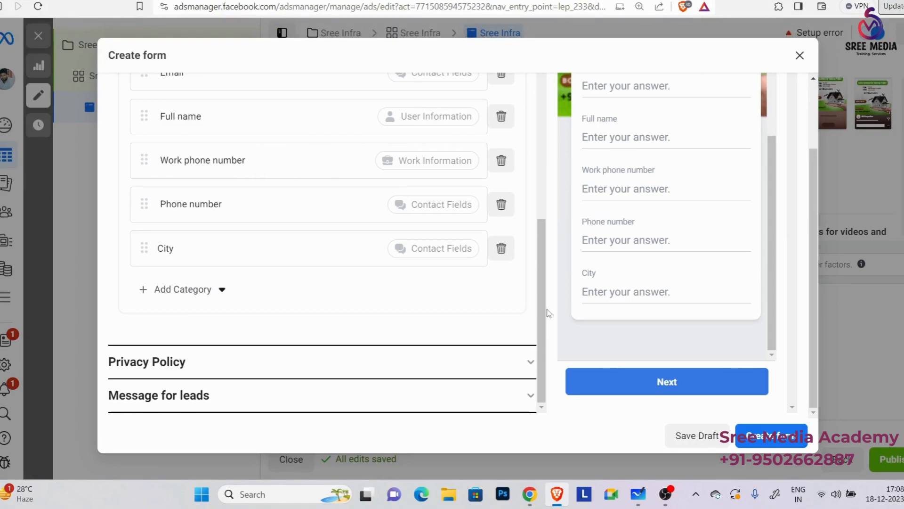
# Enter gsproperties.com as the link in the form's Privacy Policy section.
pyautogui.click(241, 371)
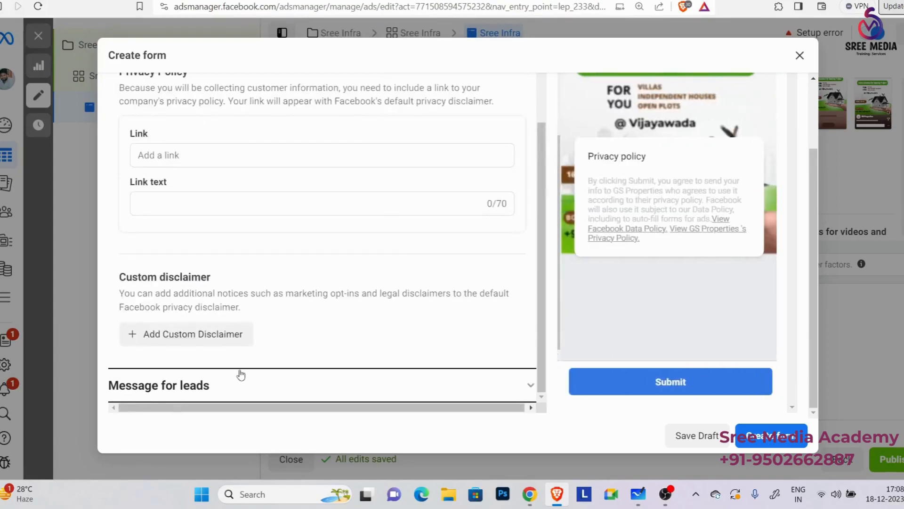
pyautogui.click(194, 171)
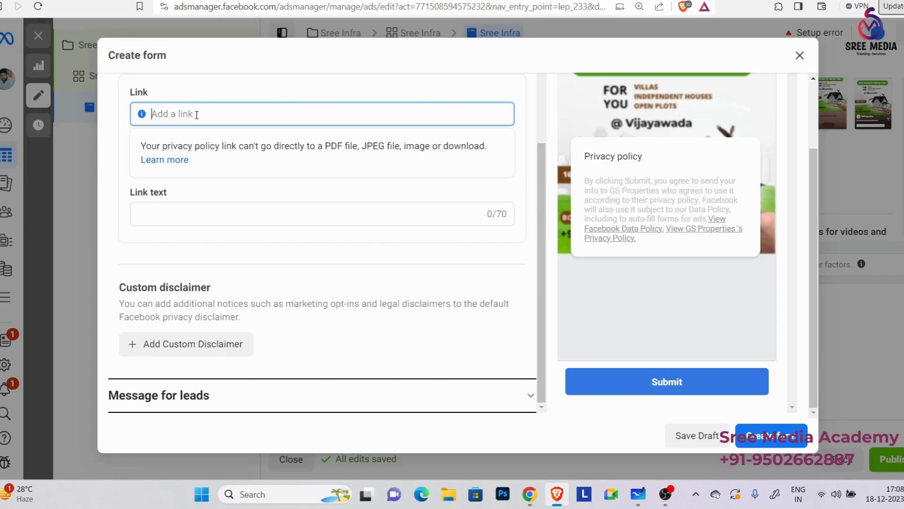
pyautogui.write('gsproperties.com')
pyautogui.hotkey('ctrl', 'a')
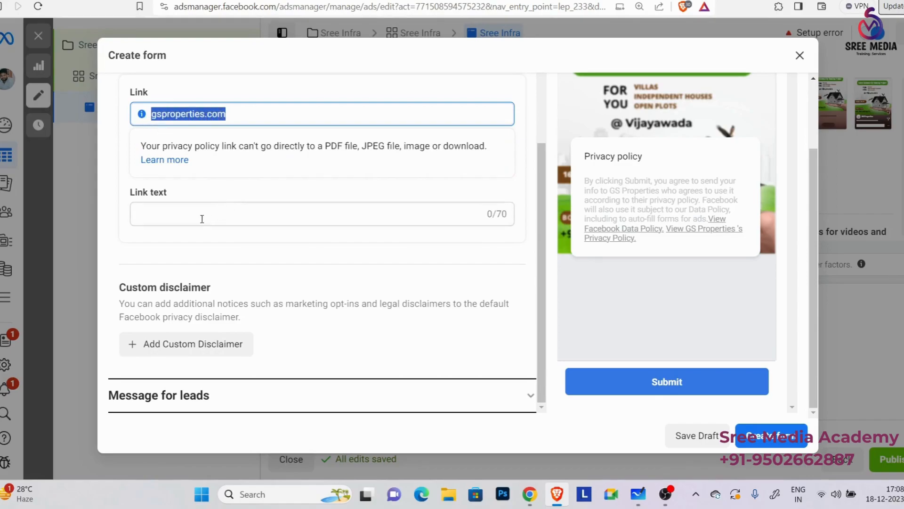
# Set the privacy policy link text to "gs properties".
pyautogui.click(186, 217)
pyautogui.write('gd')
pyautogui.press('BackSpace')
pyautogui.write('s properties')
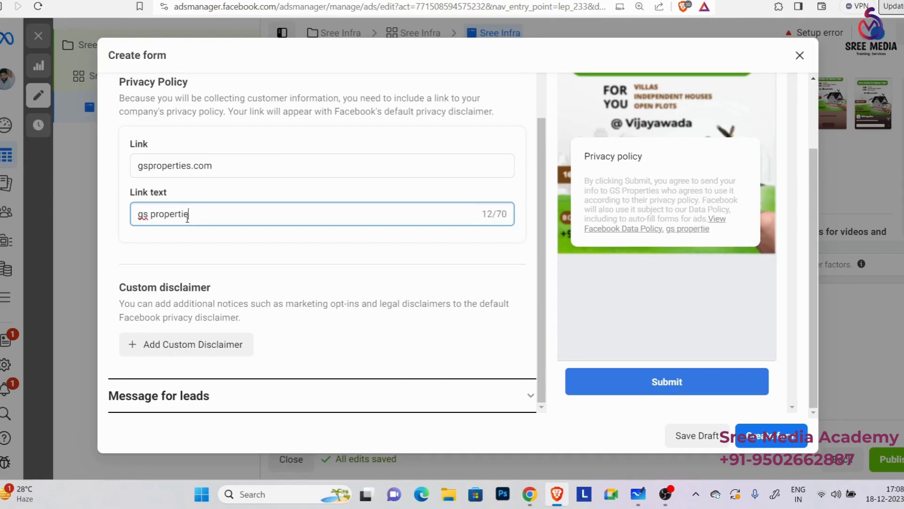
pyautogui.click(222, 239)
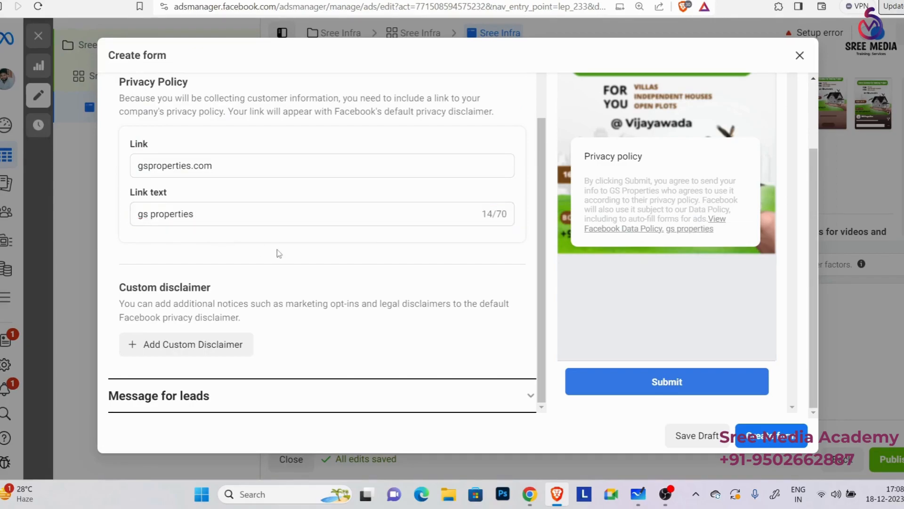
pyautogui.click(205, 353)
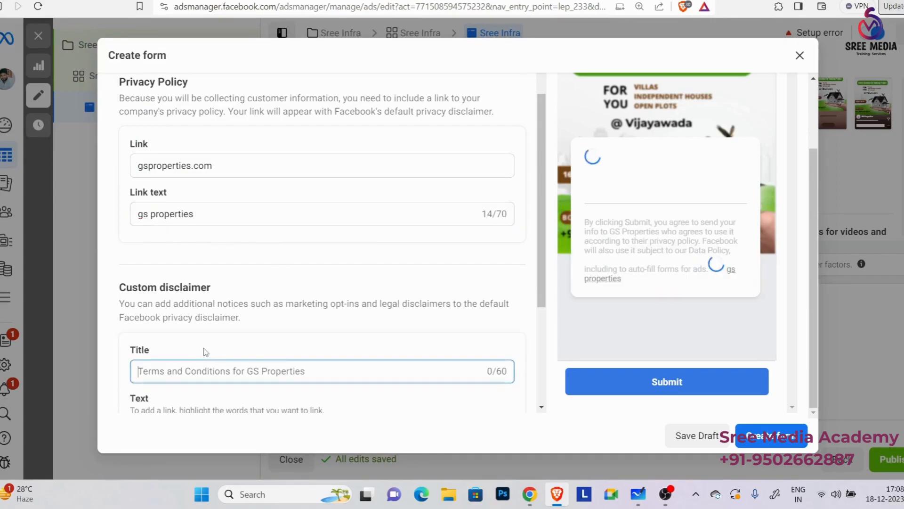
pyautogui.scroll(-4, 208, 282)
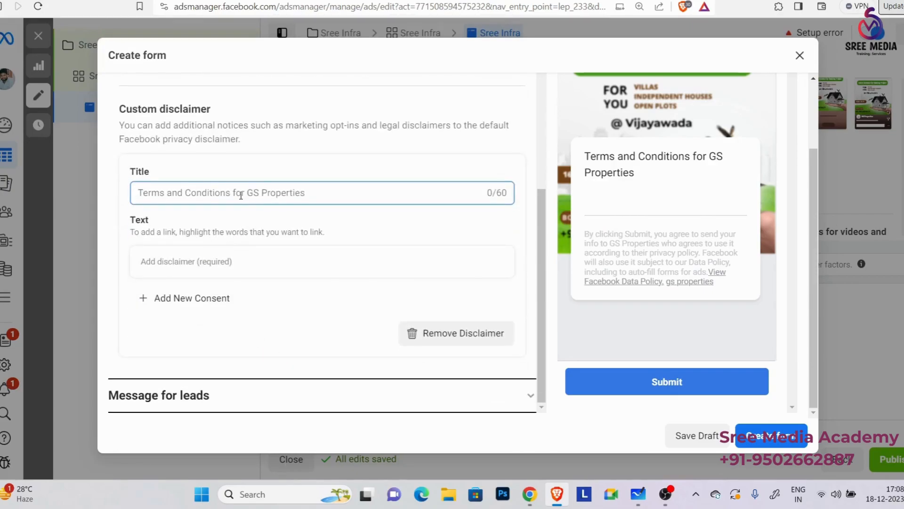
pyautogui.write('te')
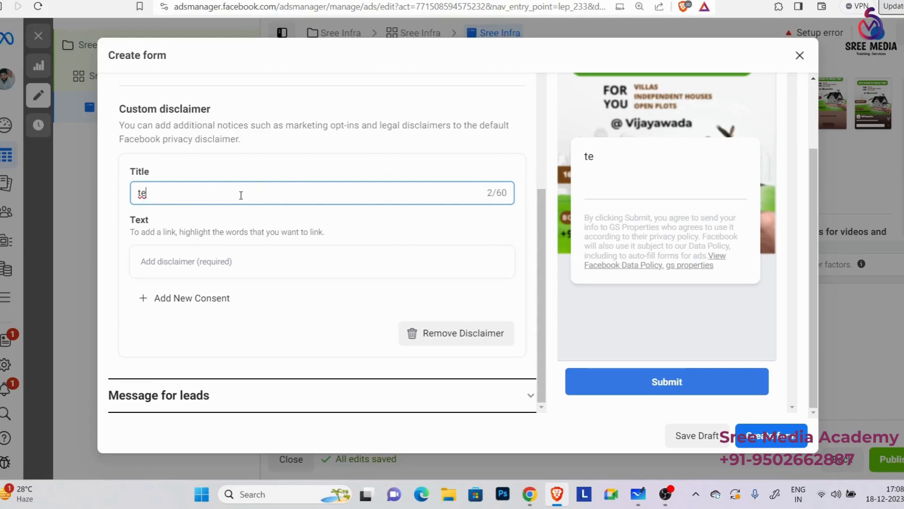
pyautogui.press('BackSpace')
pyautogui.press('BackSpace')
pyautogui.click(300, 260)
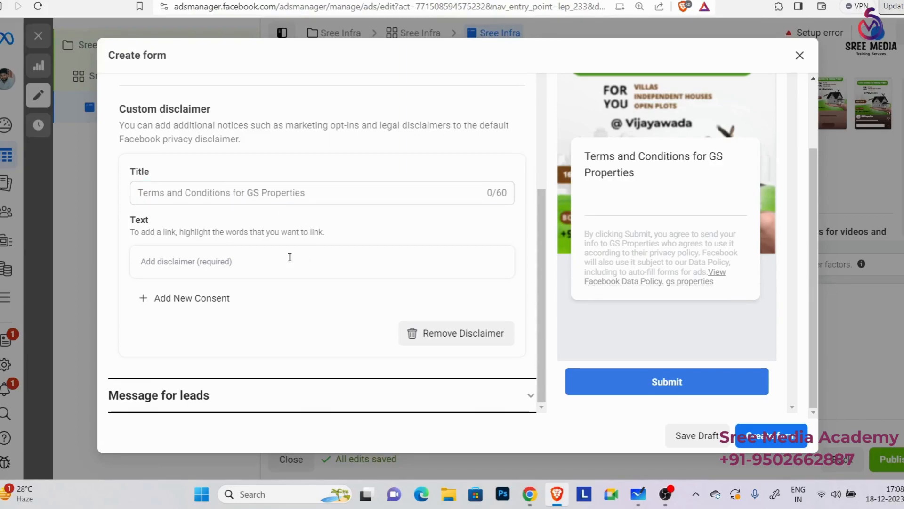
pyautogui.click(217, 263)
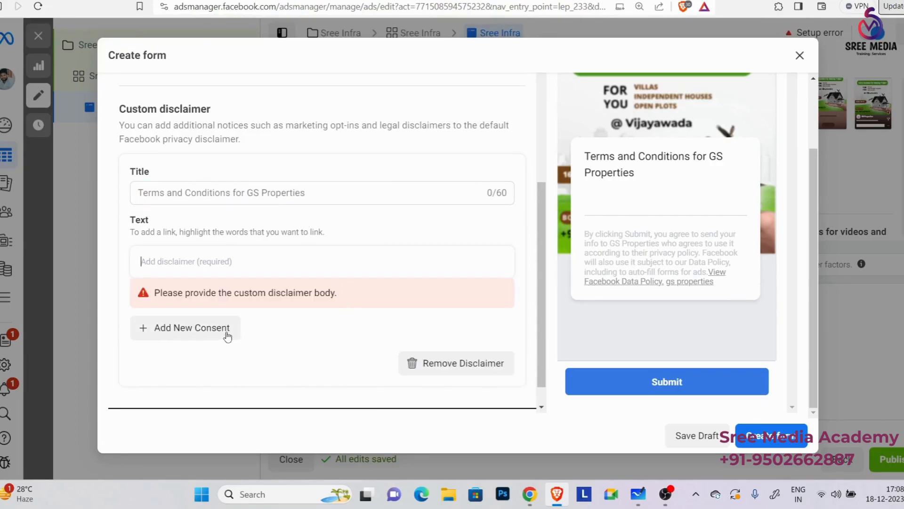
pyautogui.click(448, 366)
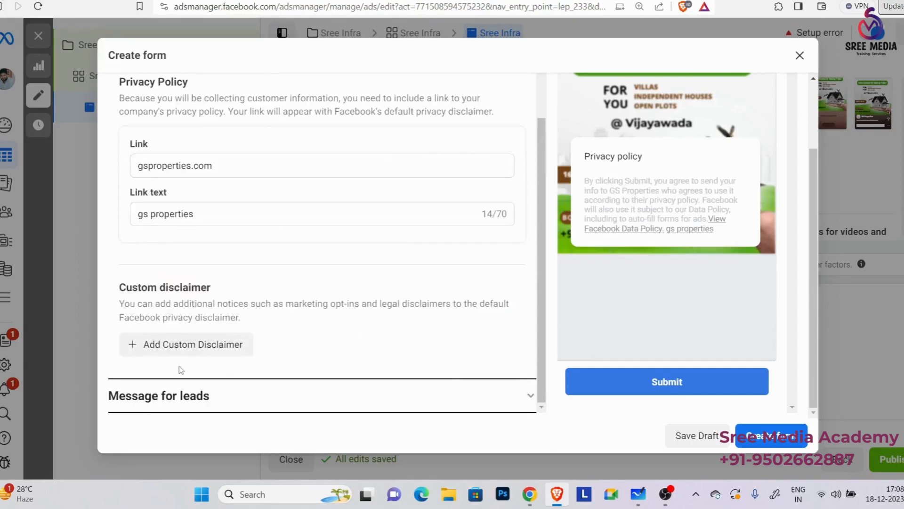
# Choose Call Business as the call-to-action in the form's Message for leads section.
pyautogui.scroll(2, 294, 365)
pyautogui.scroll(-3, 309, 351)
pyautogui.click(264, 403)
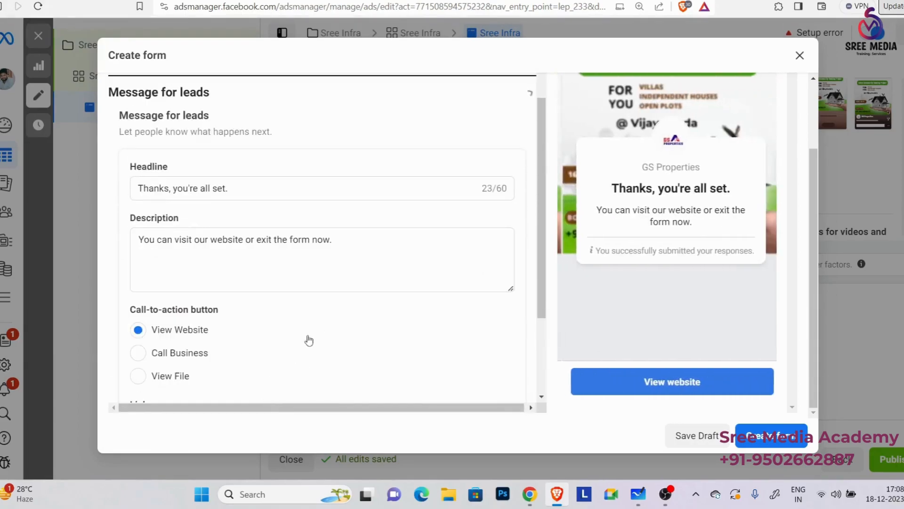
pyautogui.scroll(-3, 306, 334)
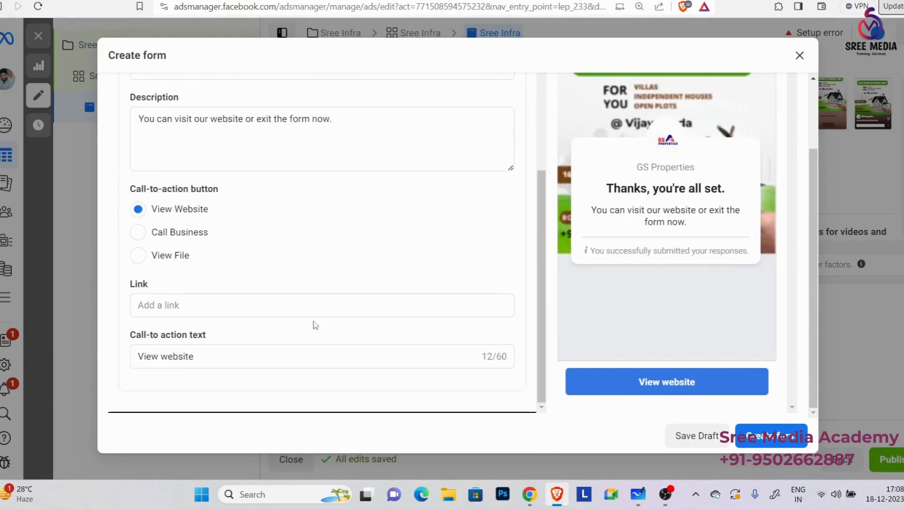
pyautogui.click(138, 232)
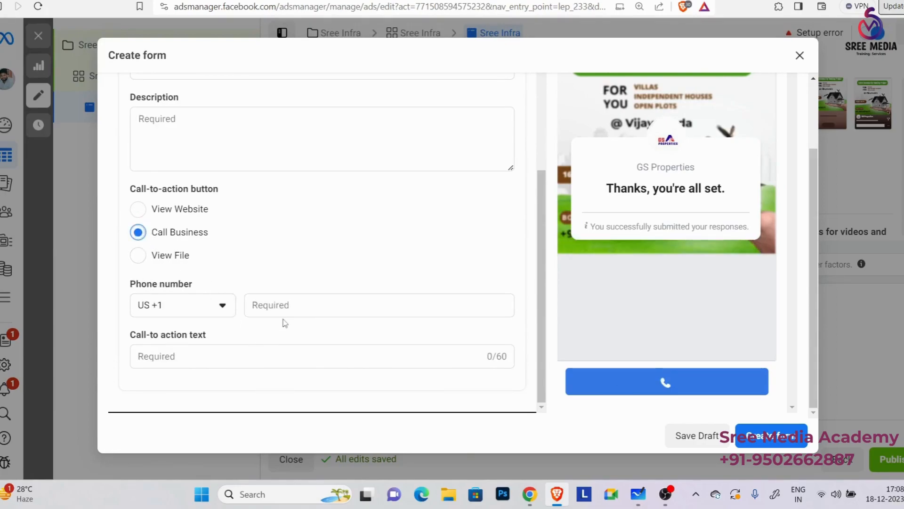
# Set the call-to-action country code to IN +91 and enter the business phone number.
pyautogui.click(214, 307)
pyautogui.write('91')
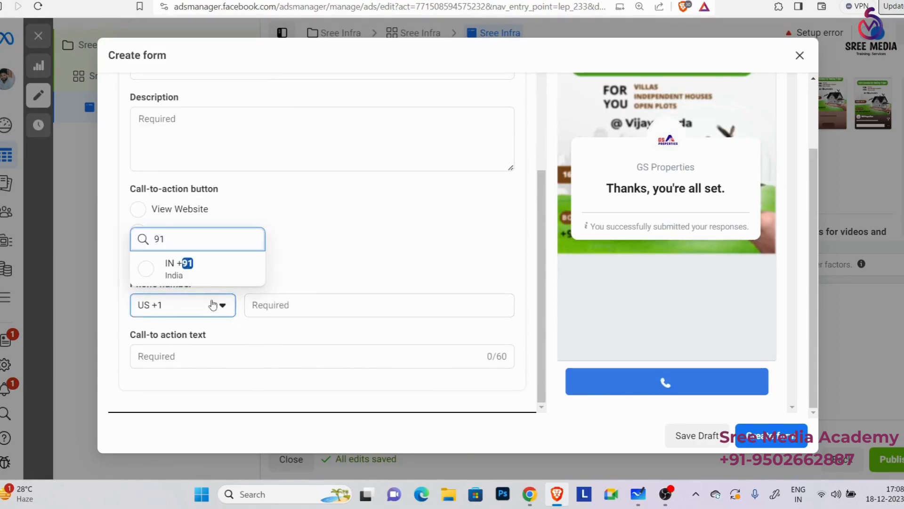
pyautogui.click(202, 275)
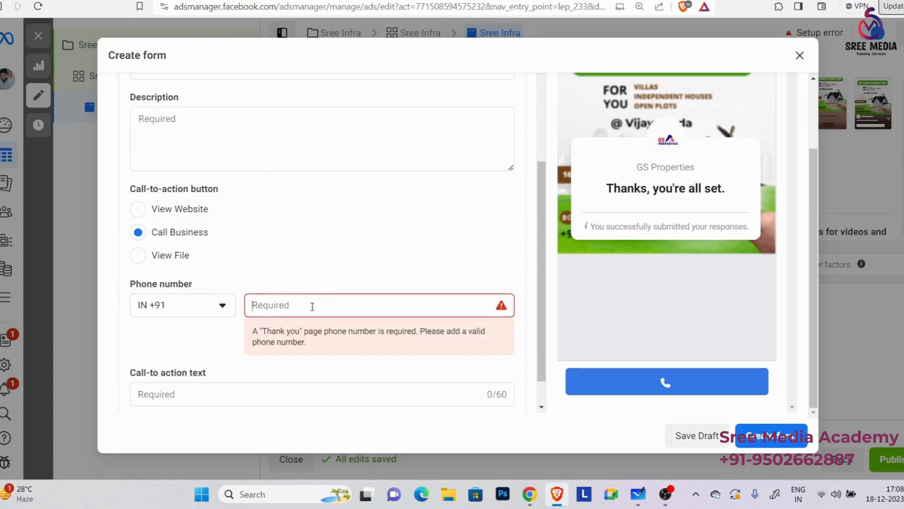
pyautogui.click(313, 306)
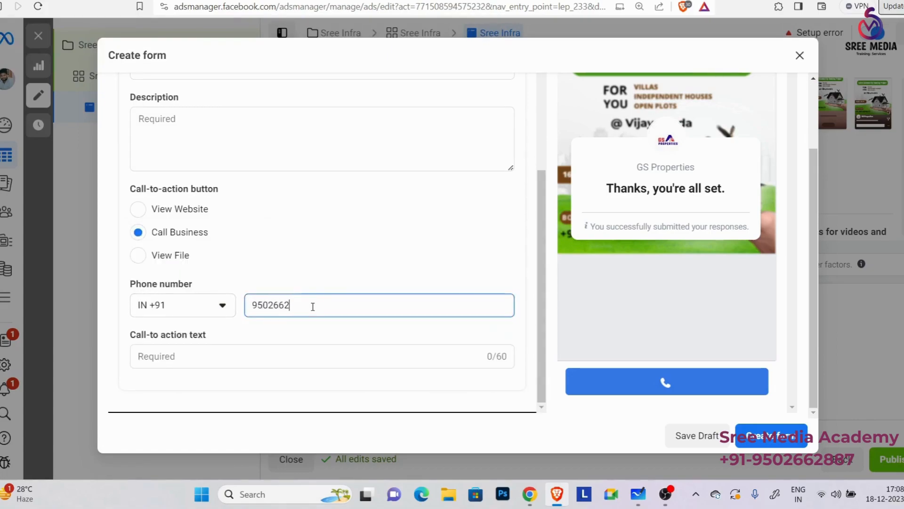
# Set the call-to-action text to "Call Now" and try to create the form.
pyautogui.click(270, 349)
pyautogui.write('Call NOw')
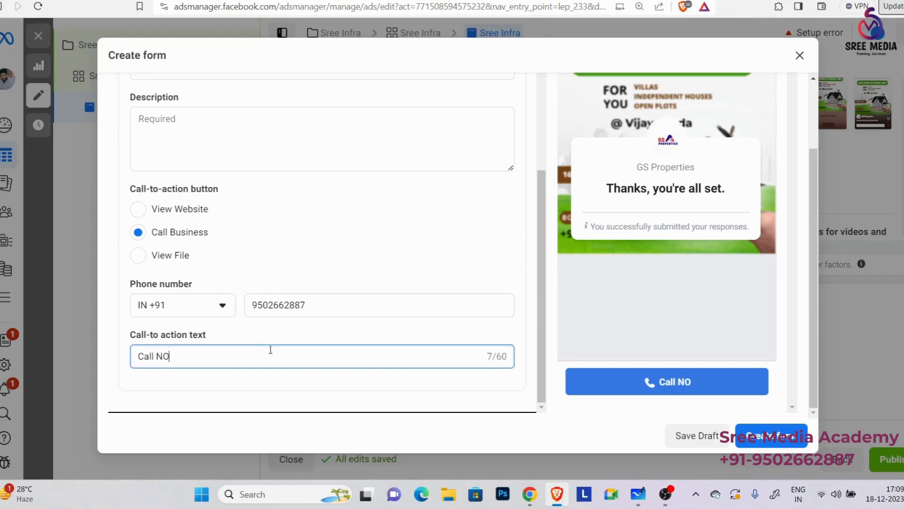
pyautogui.press('BackSpace')
pyautogui.press('BackSpace')
pyautogui.write('ow')
pyautogui.click(763, 435)
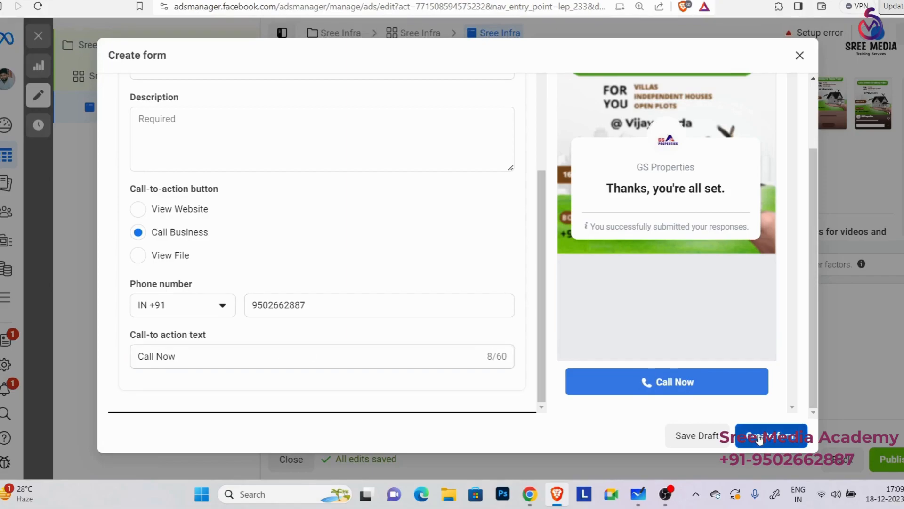
# Enter "our executive will call you shortly" as the description of the message for leads and create the form.
pyautogui.scroll(3, 315, 271)
pyautogui.click(231, 307)
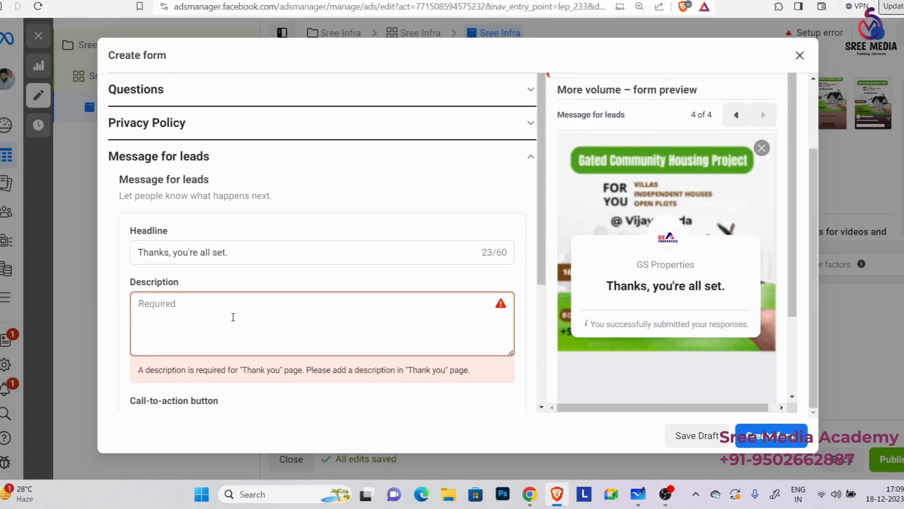
pyautogui.write('our ec')
pyautogui.press('BackSpace')
pyautogui.write('x')
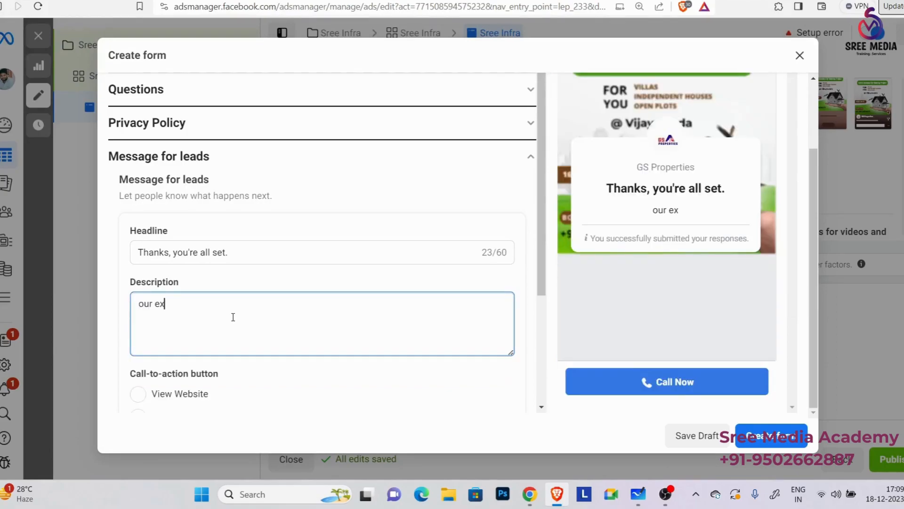
pyautogui.write('ecuitive')
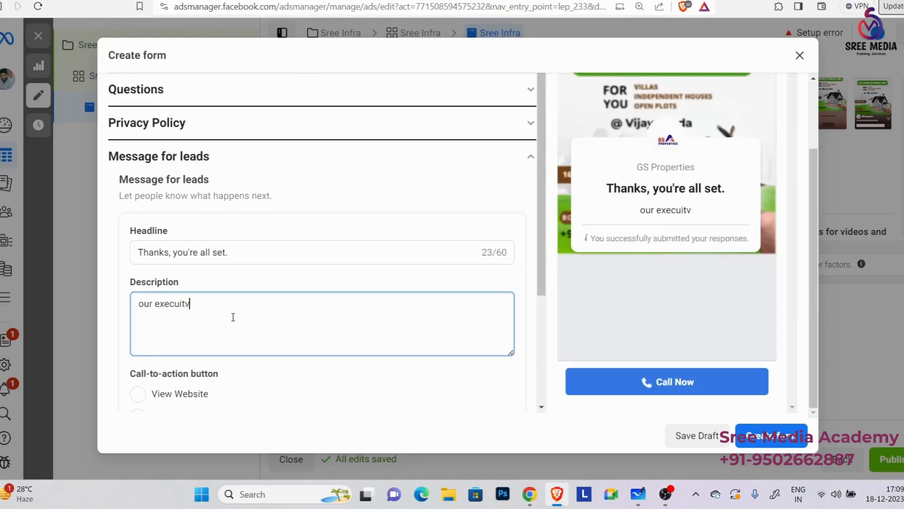
pyautogui.press('BackSpace')
pyautogui.press('BackSpace')
pyautogui.press('BackSpace')
pyautogui.press('BackSpace')
pyautogui.press('BackSpace')
pyautogui.write('tive will c')
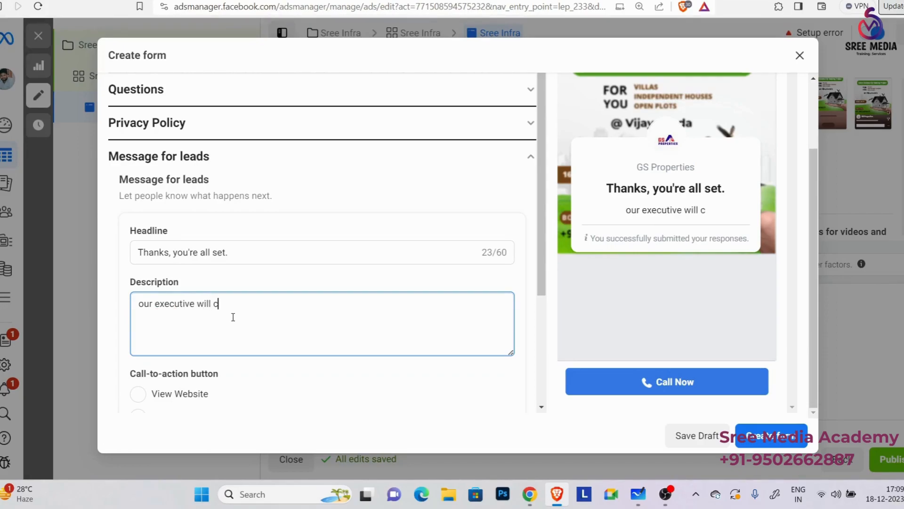
pyautogui.write('all you shortly')
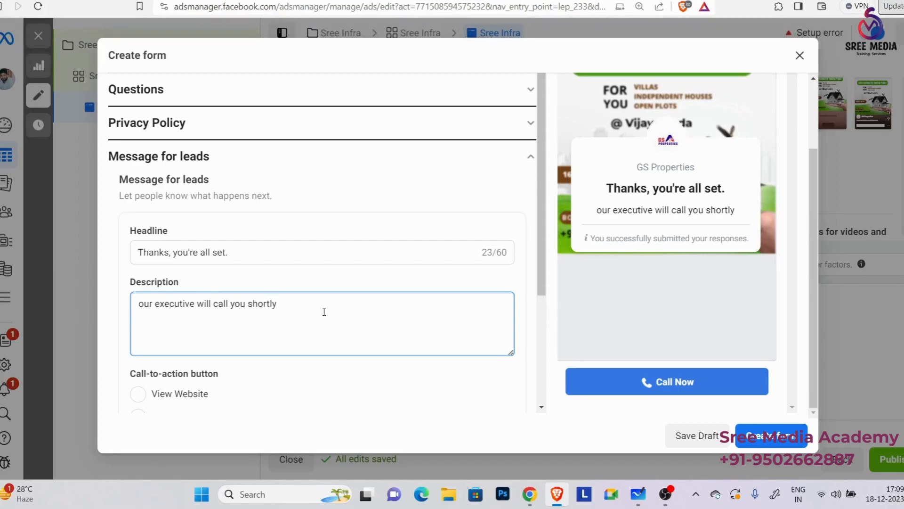
pyautogui.scroll(-4, 324, 311)
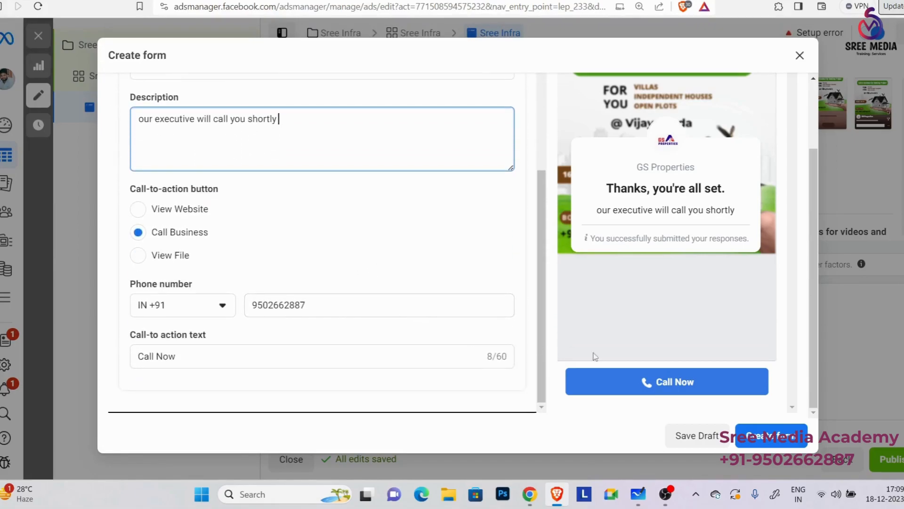
pyautogui.click(762, 439)
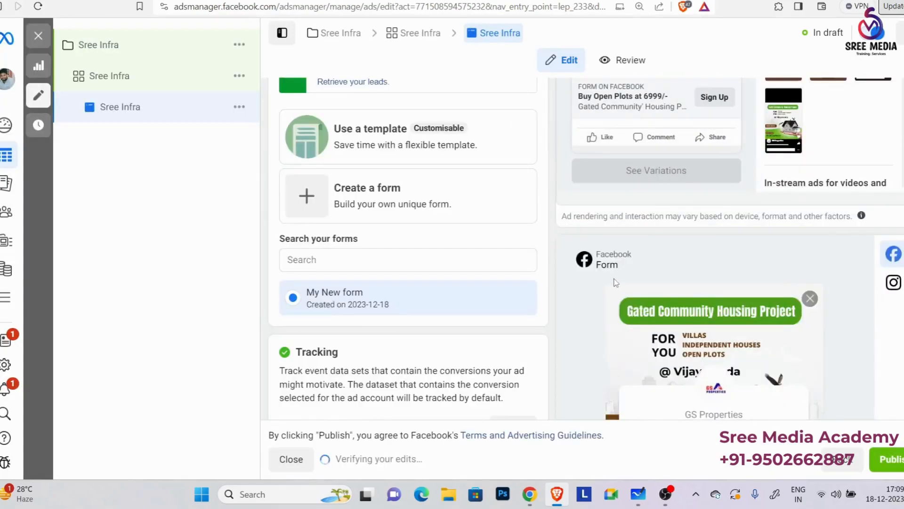
# Examine the ad's placements in the advanced preview, including Facebook Feeds, Instagram Feed and Marketplace, and close it.
pyautogui.scroll(10, 546, 227)
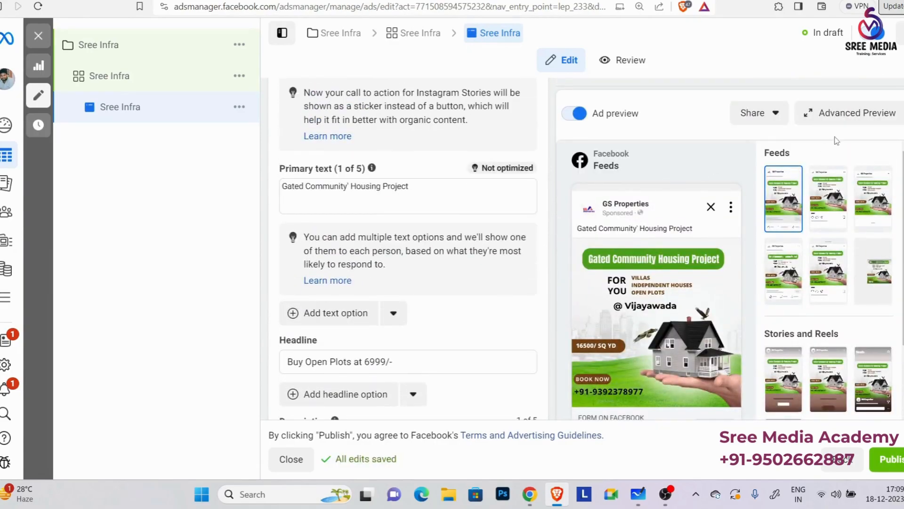
pyautogui.click(840, 114)
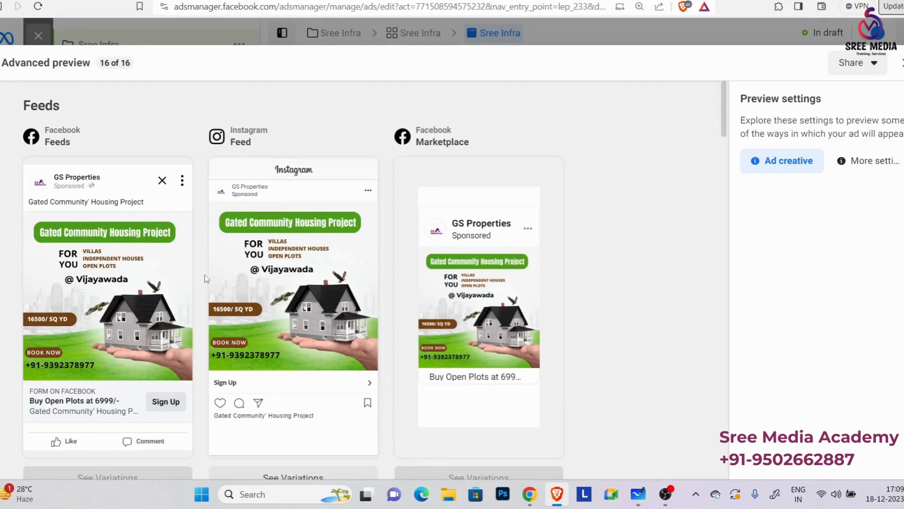
pyautogui.scroll(-8, 601, 281)
pyautogui.scroll(8, 602, 281)
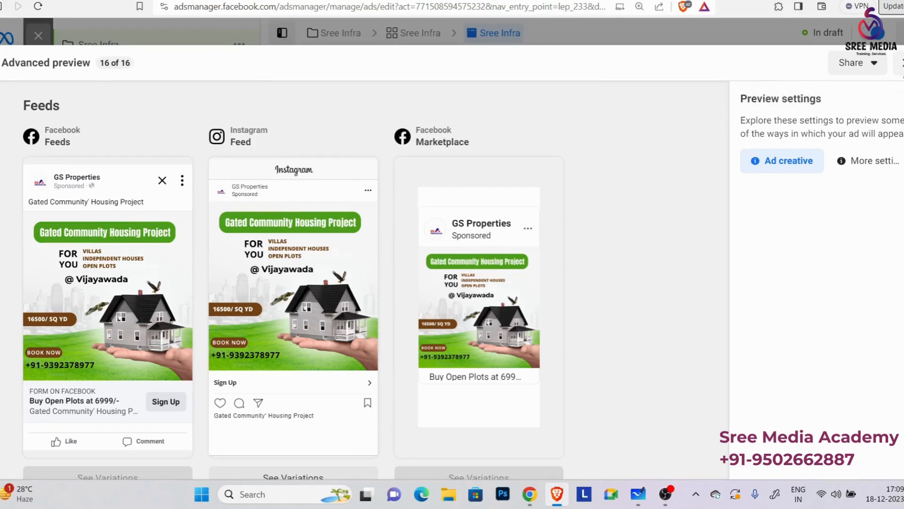
pyautogui.click(900, 62)
# Review the Sree Infra ad set's daily budget, target locations and detailed targeting suggestions.
pyautogui.click(121, 77)
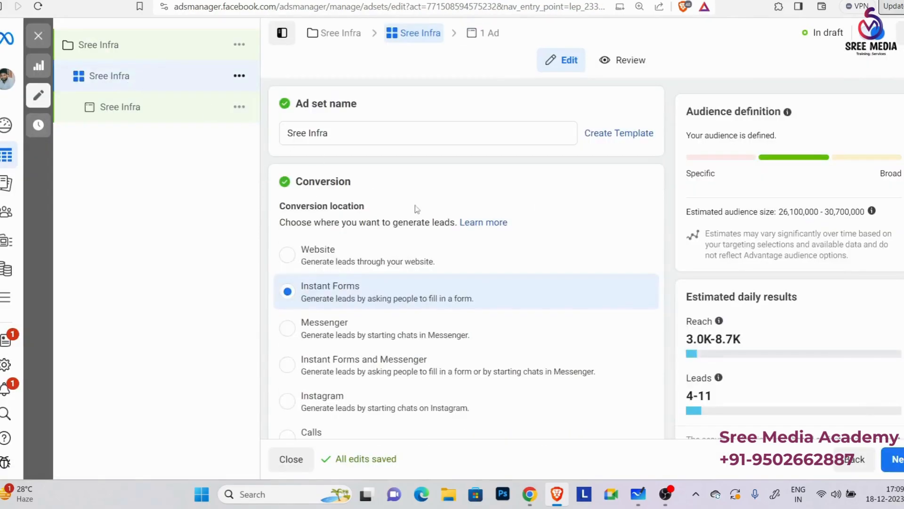
pyautogui.scroll(-15, 406, 223)
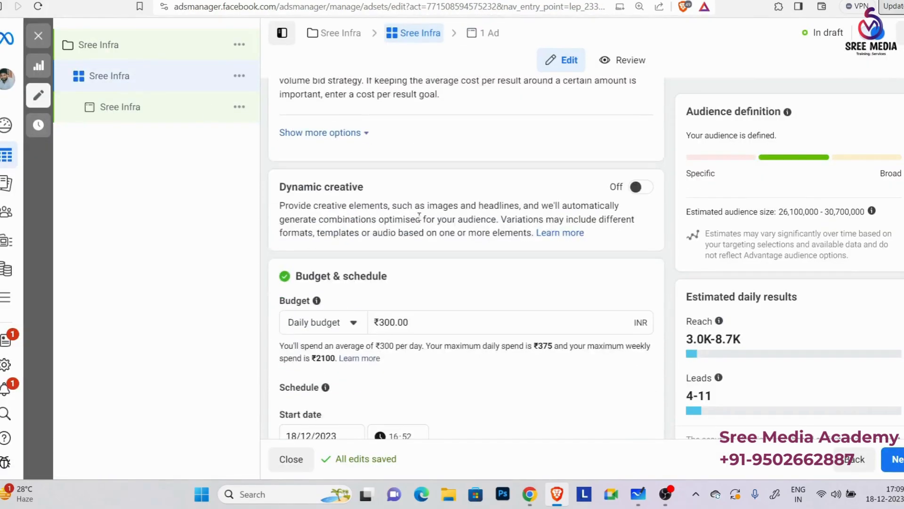
pyautogui.scroll(-15, 425, 186)
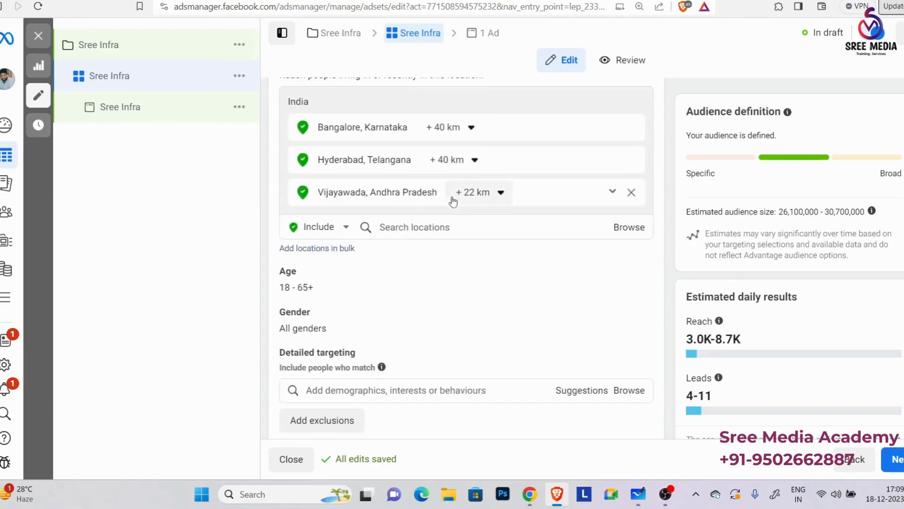
pyautogui.scroll(-3, 401, 222)
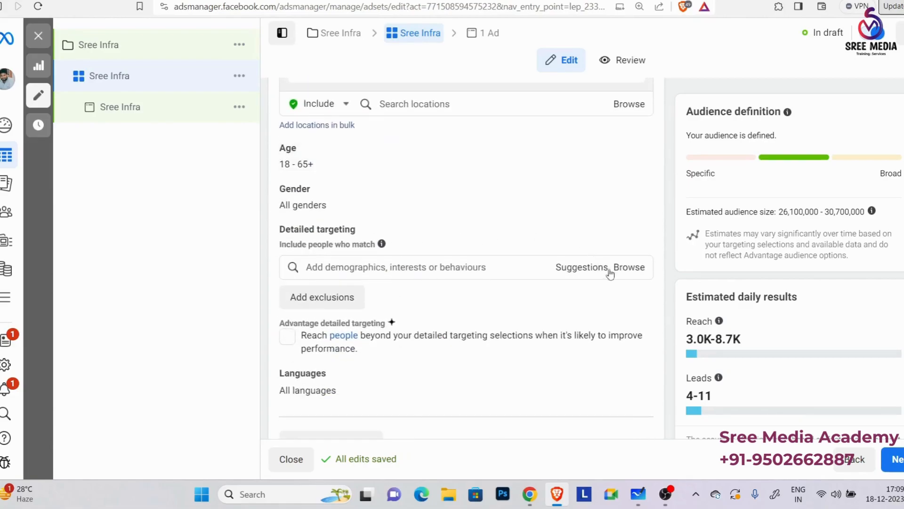
pyautogui.click(582, 268)
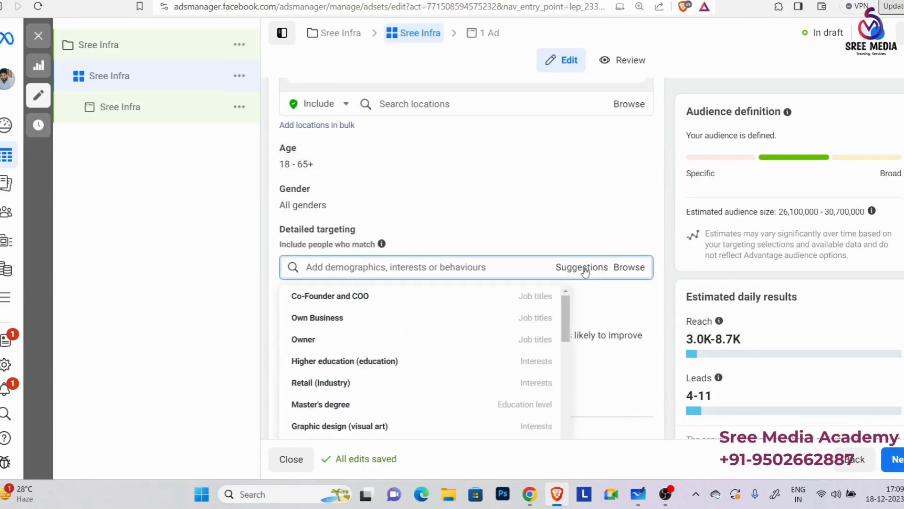
pyautogui.click(577, 222)
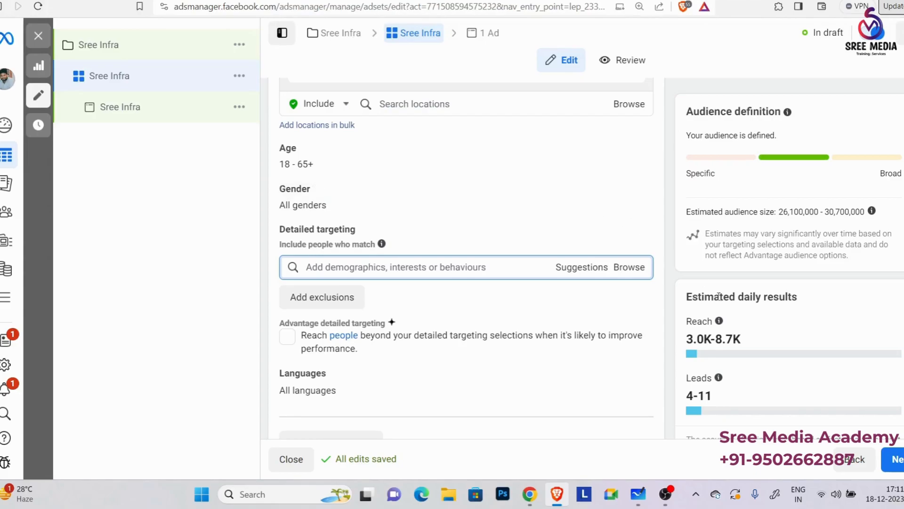
# Publish the Sree Infra campaign with its ad set and ad, return to the campaigns list and clear the campaign selection.
pyautogui.click(896, 461)
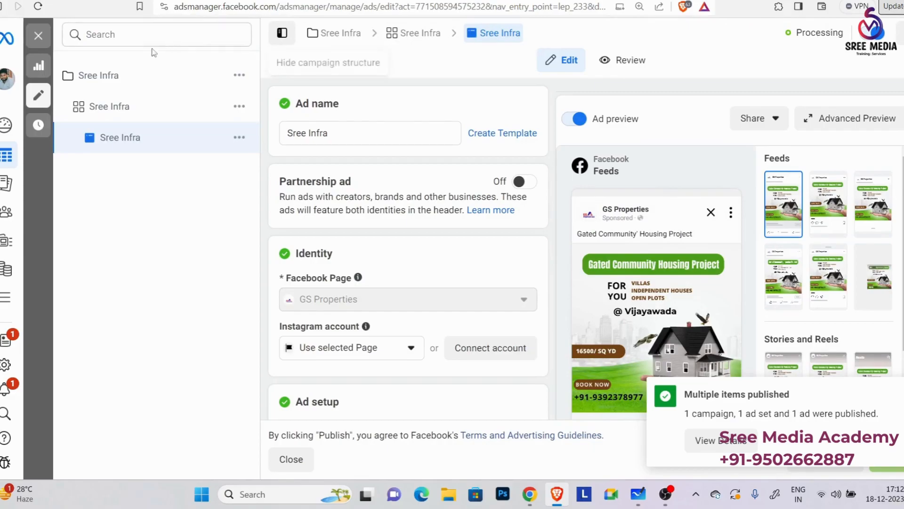
pyautogui.click(40, 36)
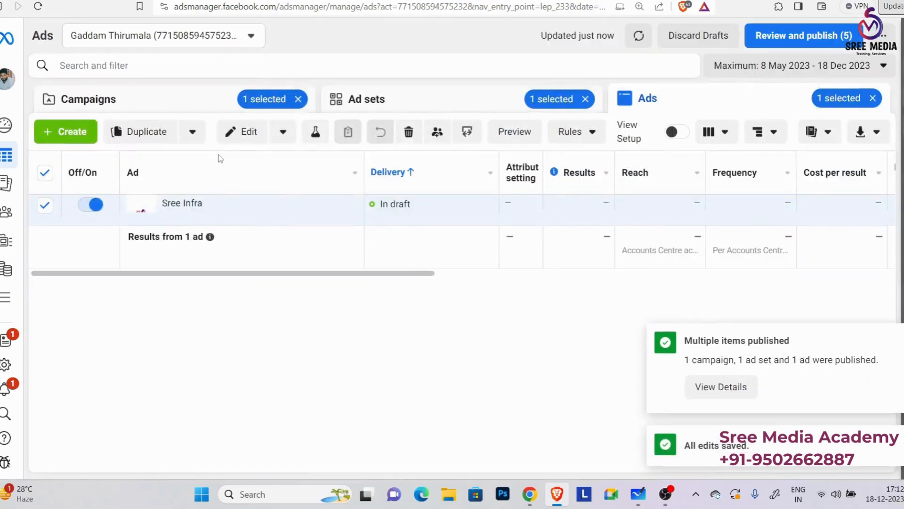
pyautogui.click(170, 98)
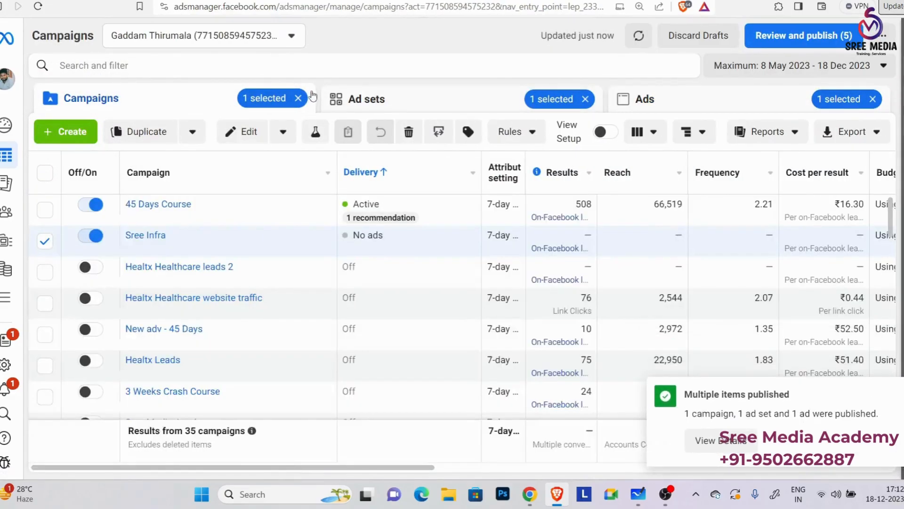
pyautogui.click(298, 98)
# Reload the campaigns page twice to refresh the delivery status of the Sree Infra campaign.
pyautogui.click(39, 6)
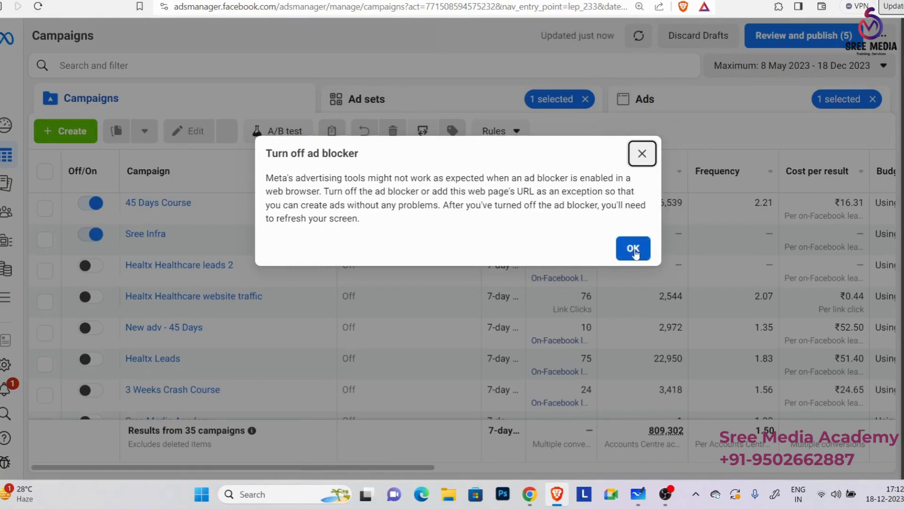
pyautogui.click(633, 249)
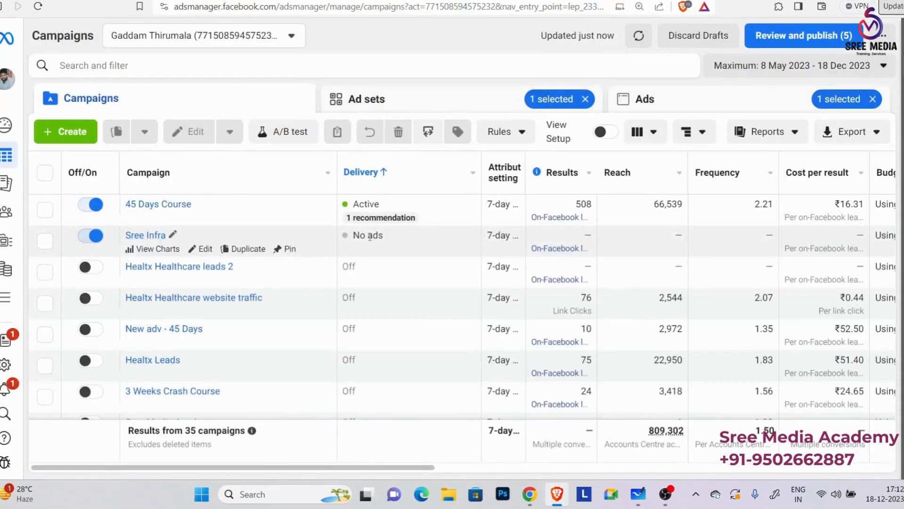
pyautogui.click(38, 6)
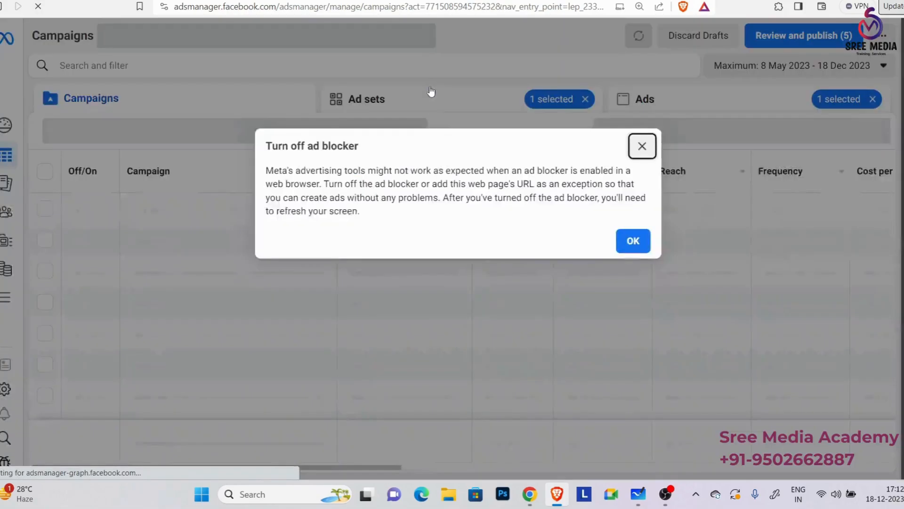
pyautogui.click(633, 241)
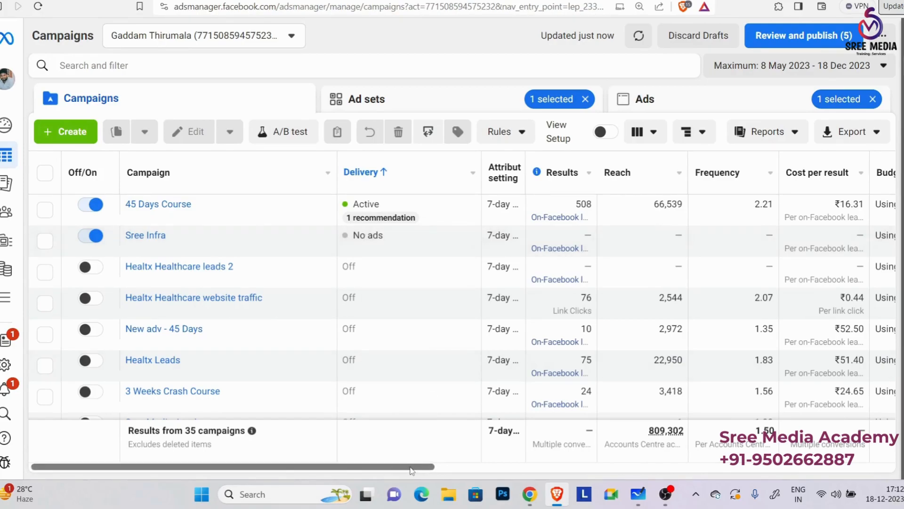
# Look through the performance and budget columns of the campaigns table and return to its first columns.
pyautogui.hscroll(2, 431, 466)
pyautogui.hscroll(3, 434, 471)
pyautogui.hscroll(-5, 424, 475)
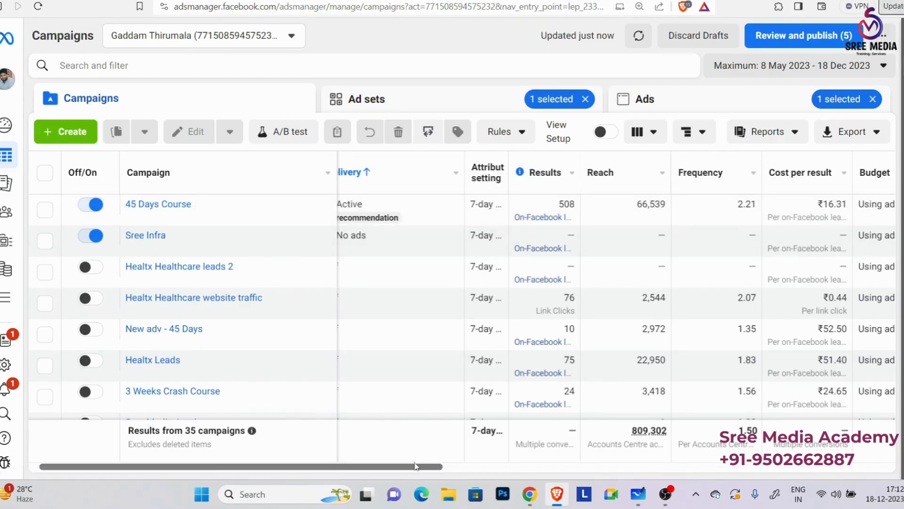
pyautogui.moveTo(416, 467)
pyautogui.mouseDown()
pyautogui.moveTo(565, 470)
pyautogui.moveTo(337, 470)
pyautogui.mouseUp()
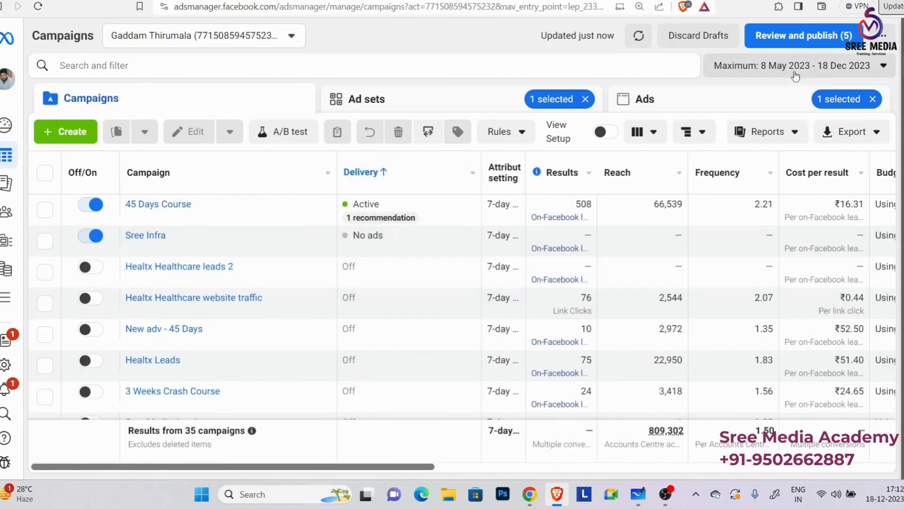